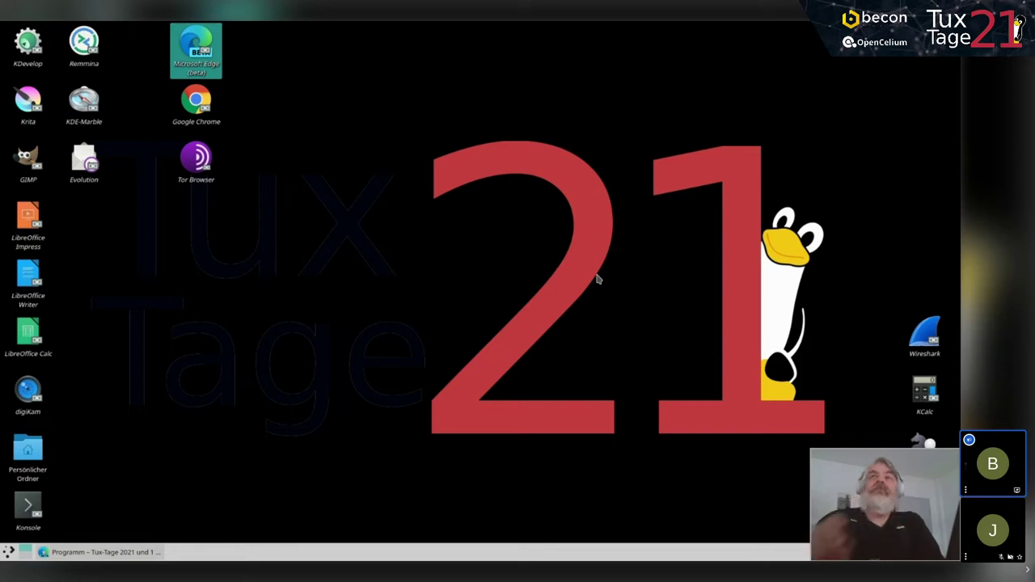
Step: Minimize the remote openSUSE session and bring up Hyper-V Manager on the Windows host
{"action": "mouse_move", "coordinate": [703, 28]}
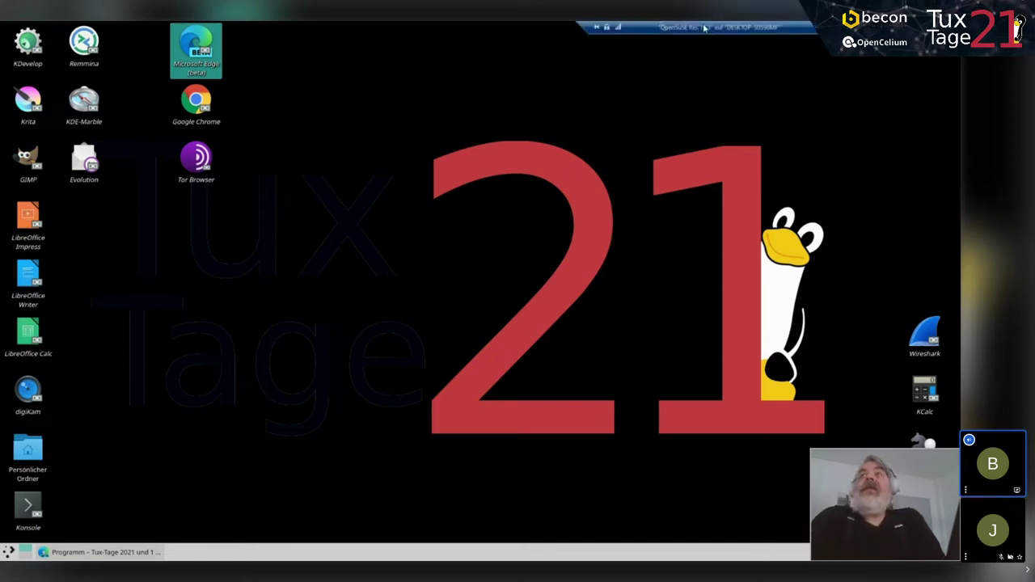
{"action": "left_click", "coordinate": [791, 27]}
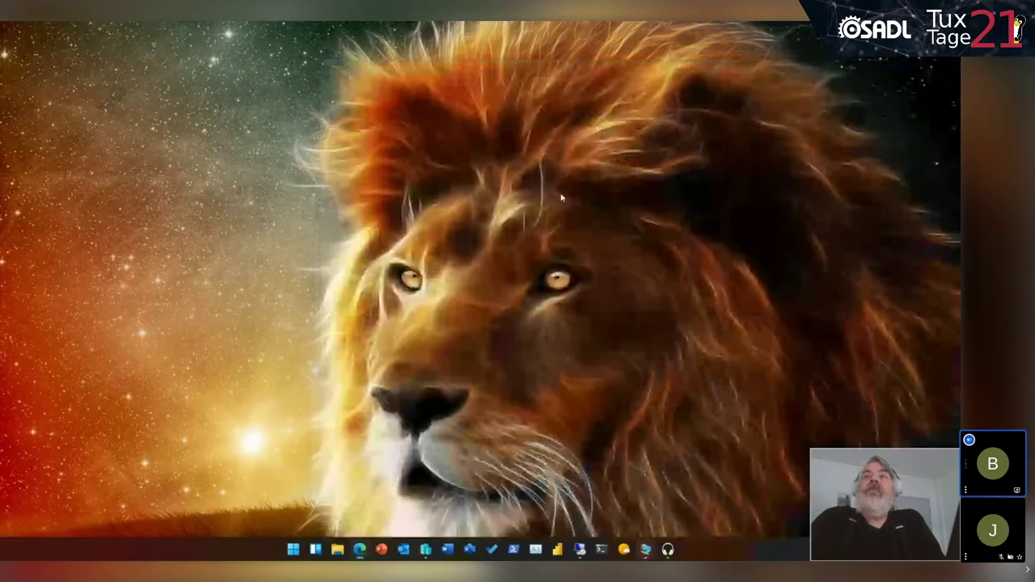
{"action": "left_click", "coordinate": [426, 549]}
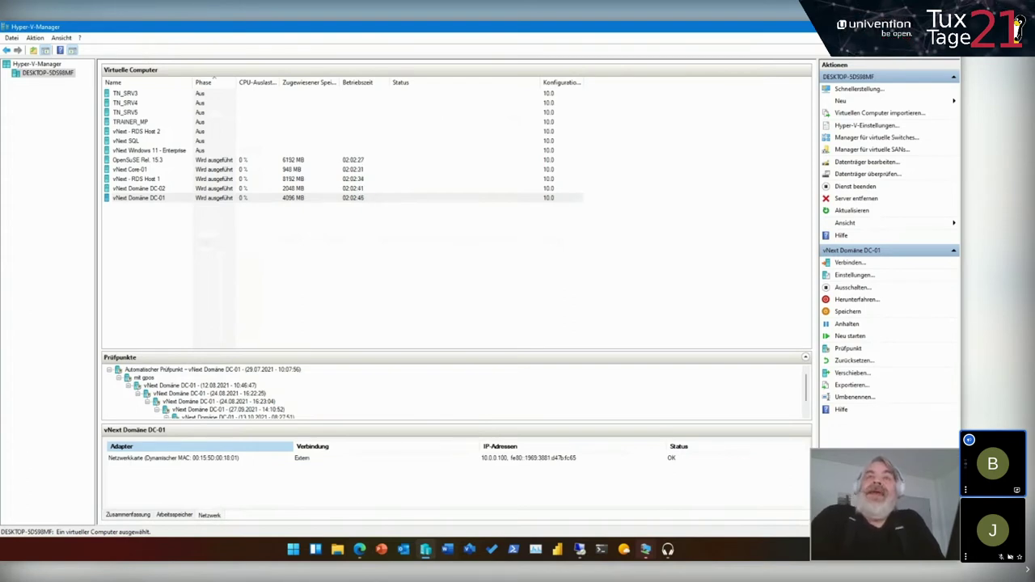
Step: Connect full screen to vNext Domäne DC-01, dismiss Windows Update settings, and launch Server-Manager
{"action": "double_click", "coordinate": [162, 198]}
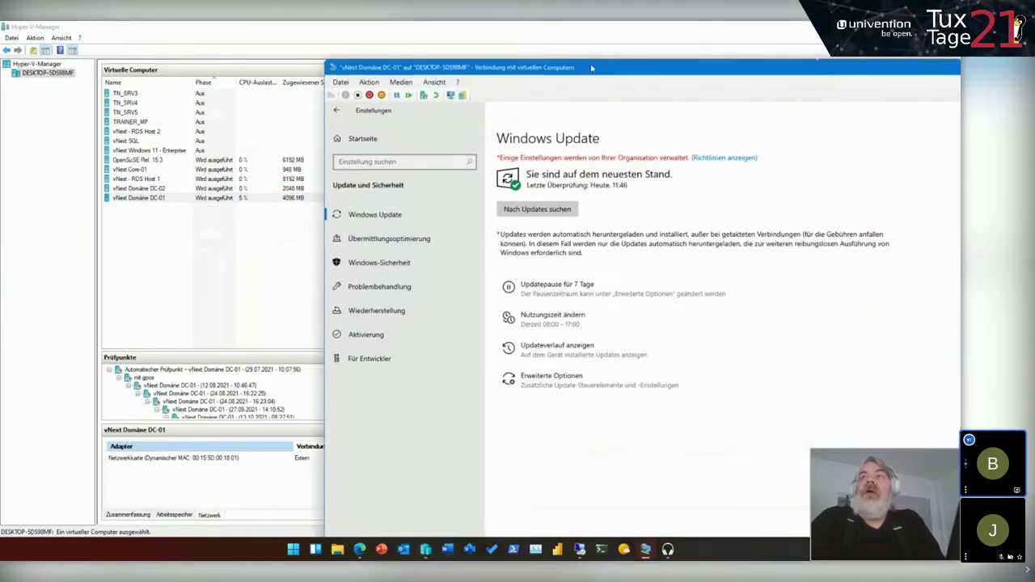
{"action": "double_click", "coordinate": [591, 67]}
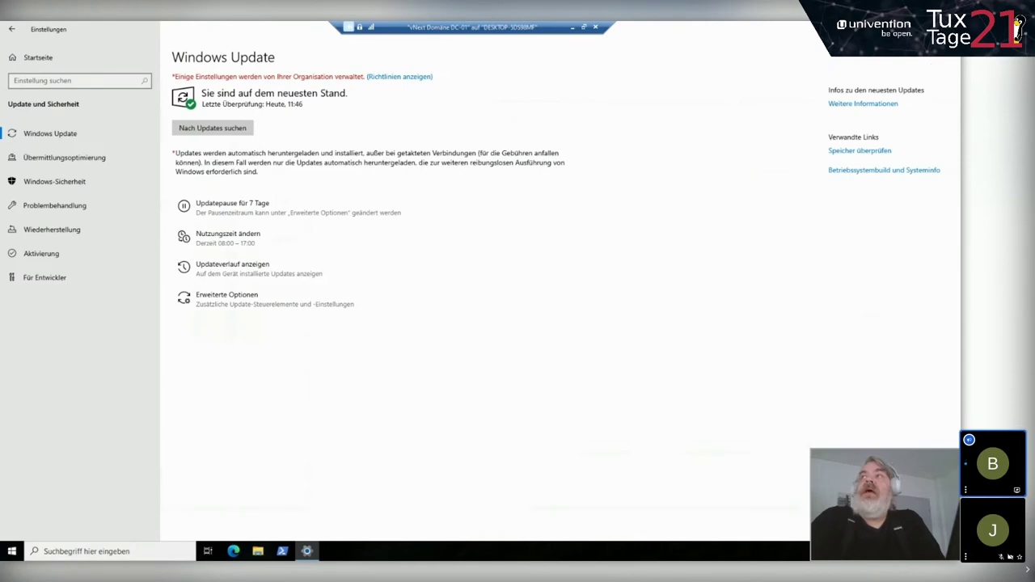
{"action": "key", "text": "alt+F4"}
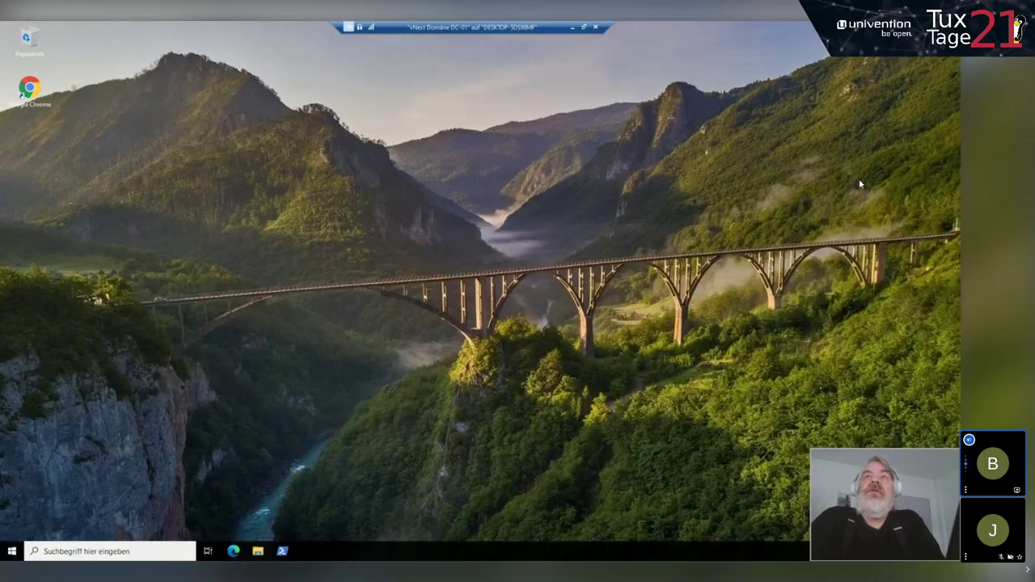
{"action": "key", "text": "super"}
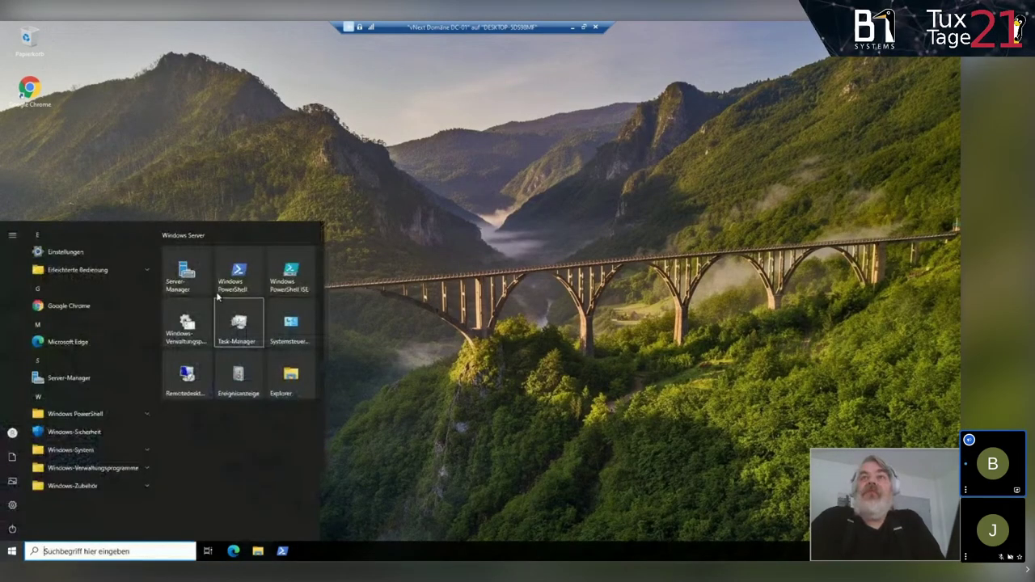
{"action": "left_click", "coordinate": [187, 279]}
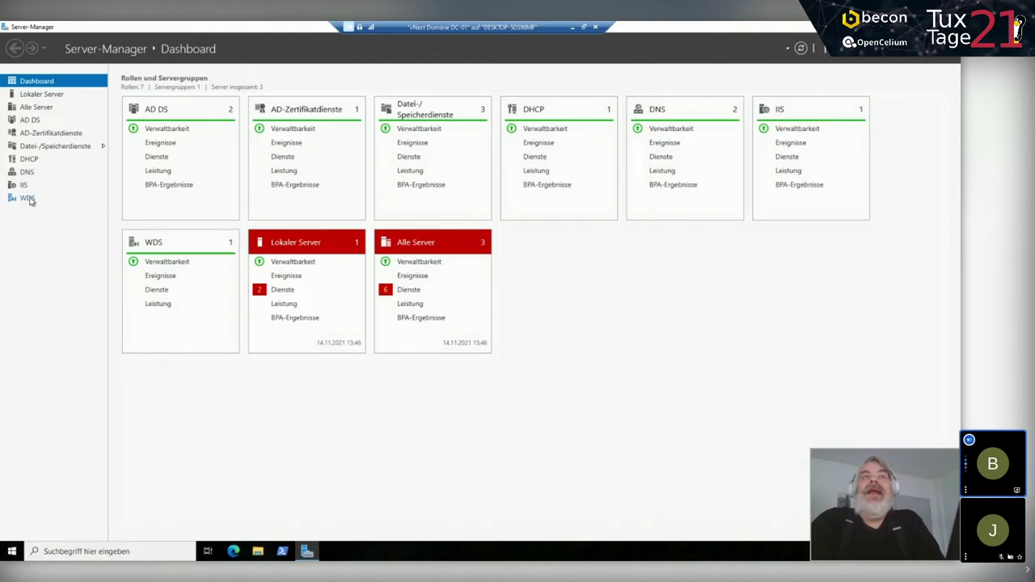
Step: Review the Datei-/Speicherdienste shares on all servers, then show DE-NXT-DC-01's Lokaler Server properties
{"action": "left_click", "coordinate": [40, 147]}
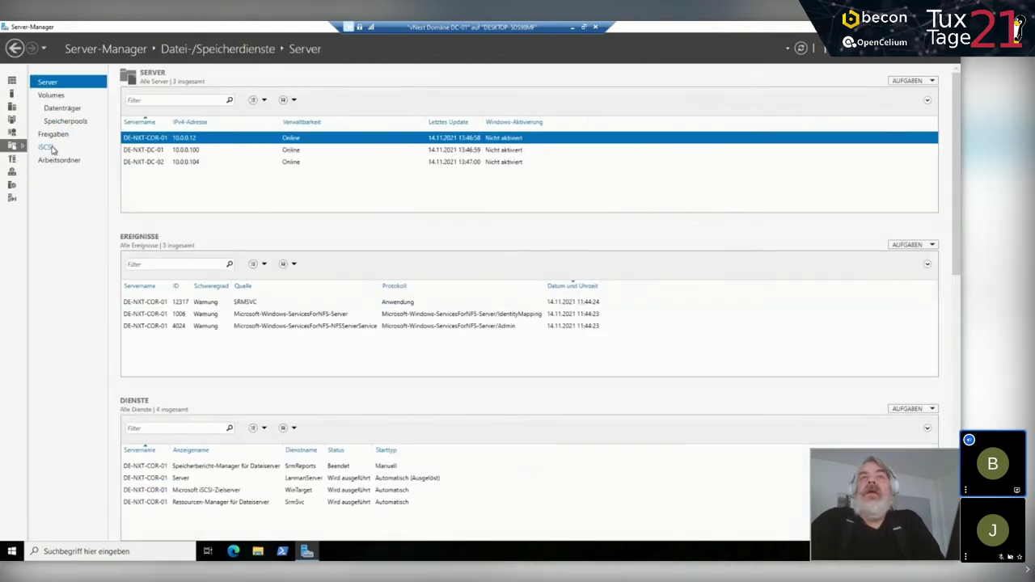
{"action": "left_click", "coordinate": [54, 137]}
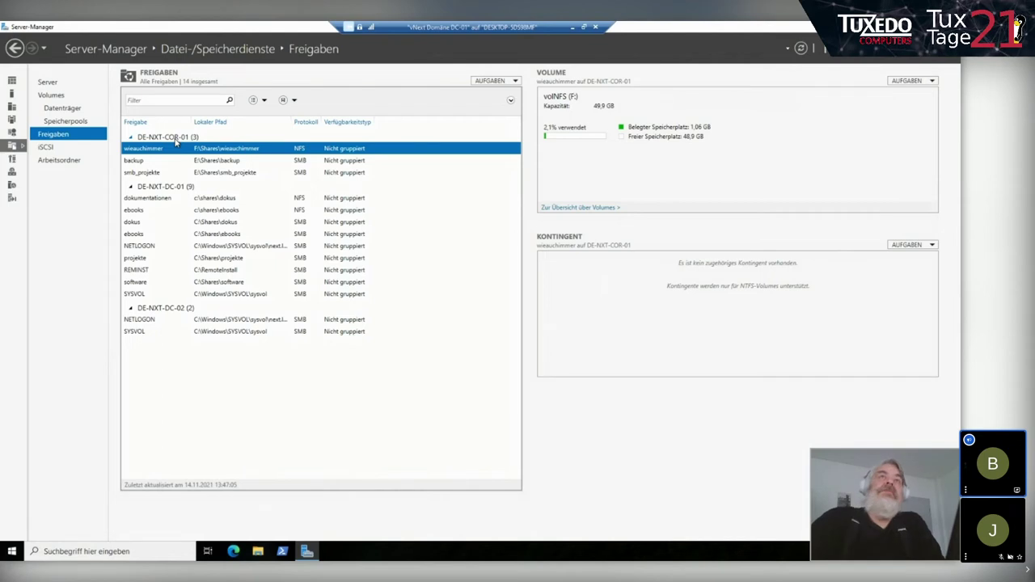
{"action": "left_click", "coordinate": [11, 95]}
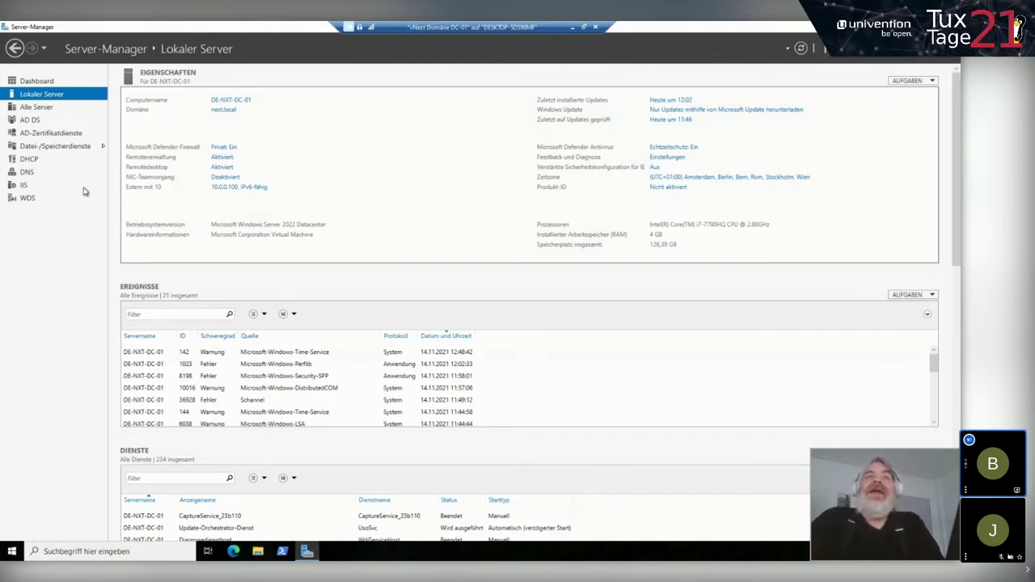
Step: Check the DNS servers, events and services, then minimize the DC-01 session back to Hyper-V Manager
{"action": "left_click", "coordinate": [27, 172]}
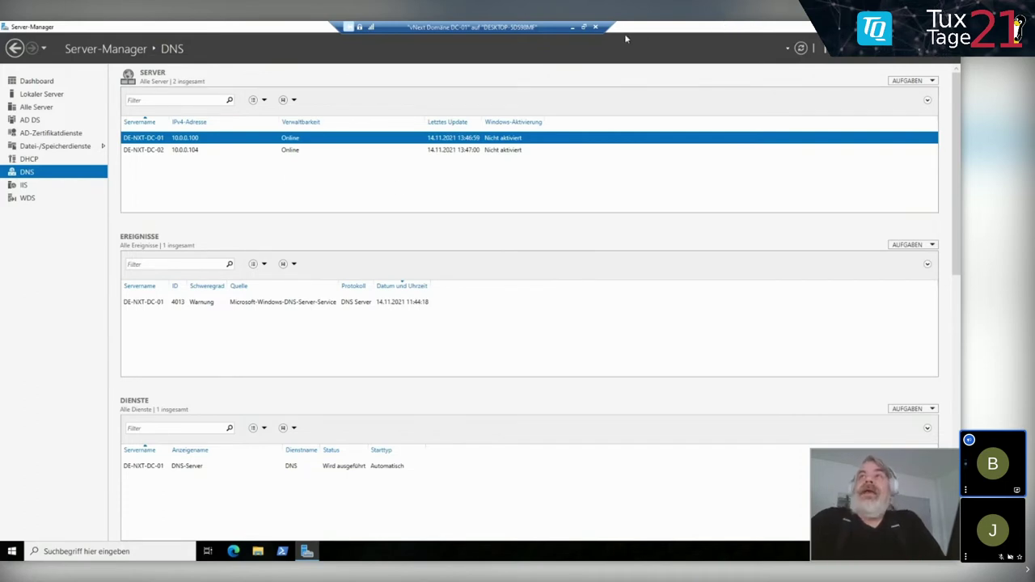
{"action": "left_click", "coordinate": [572, 27]}
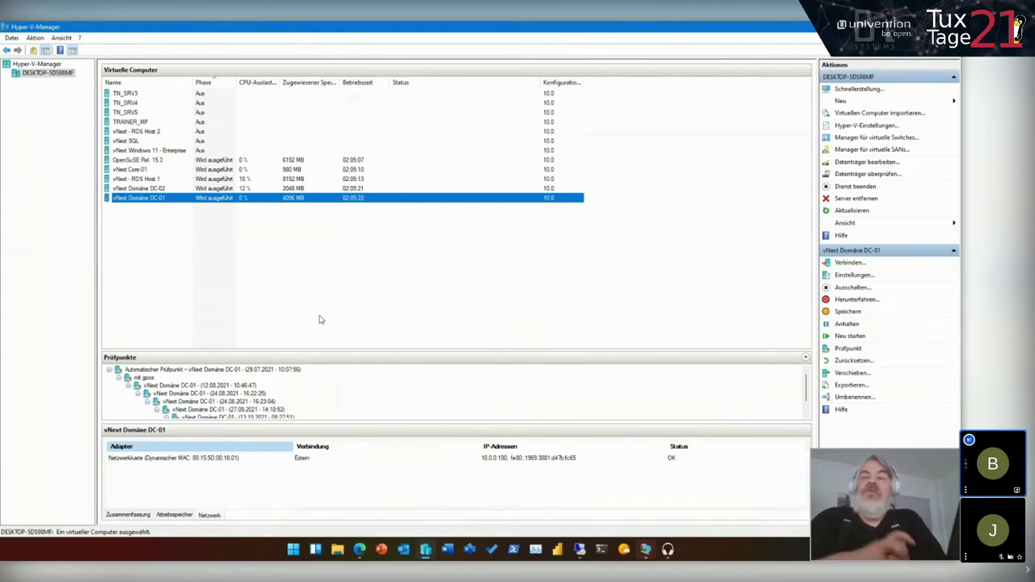
Step: Restore the OpenSuSE Rel. 15.3 VM connection from its taskbar thumbnail
{"action": "mouse_move", "coordinate": [646, 550]}
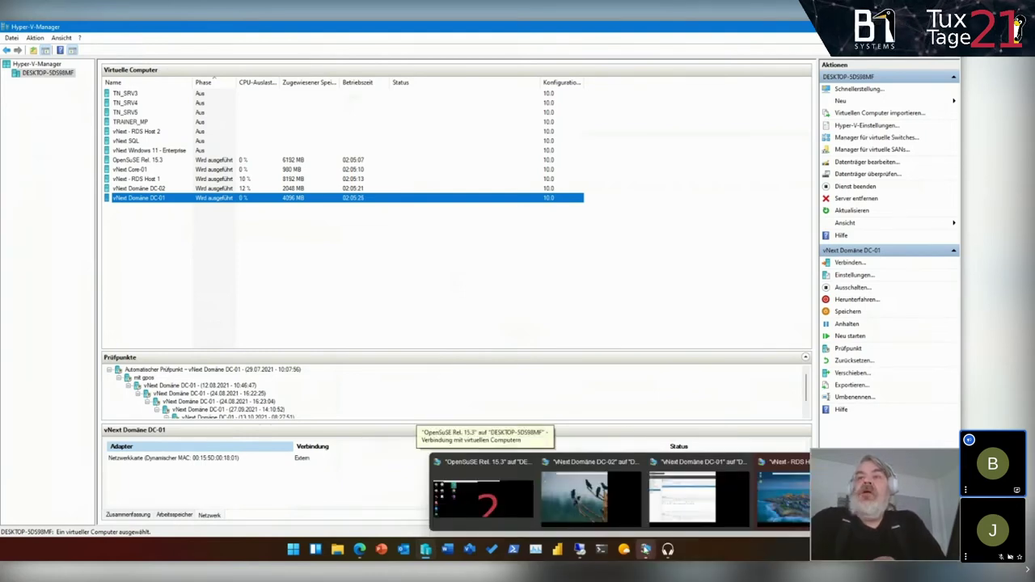
{"action": "left_click", "coordinate": [483, 495]}
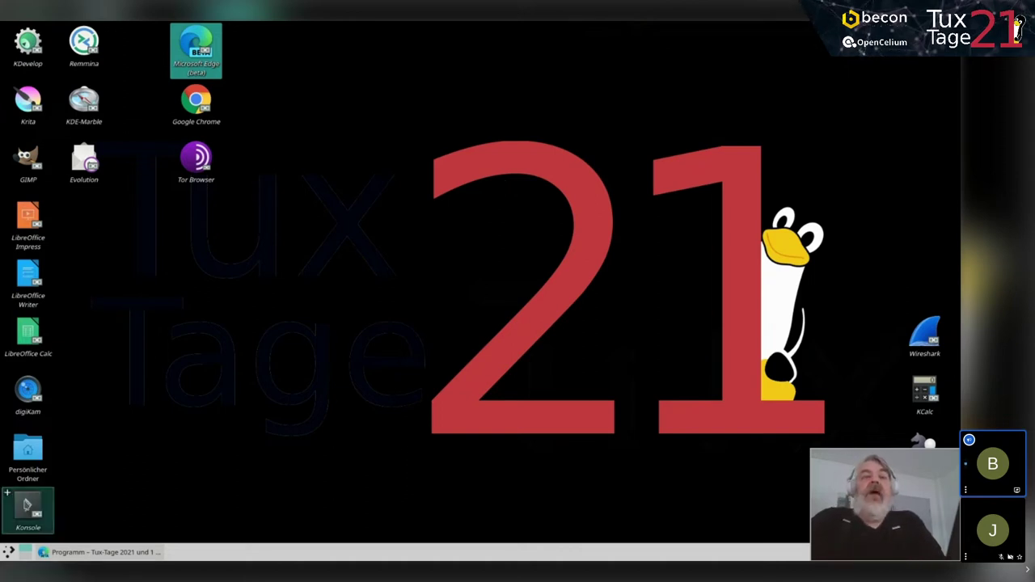
Step: Open a Konsole window and SSH as root into 10.0.0.253, entering the password
{"action": "left_click", "coordinate": [26, 508]}
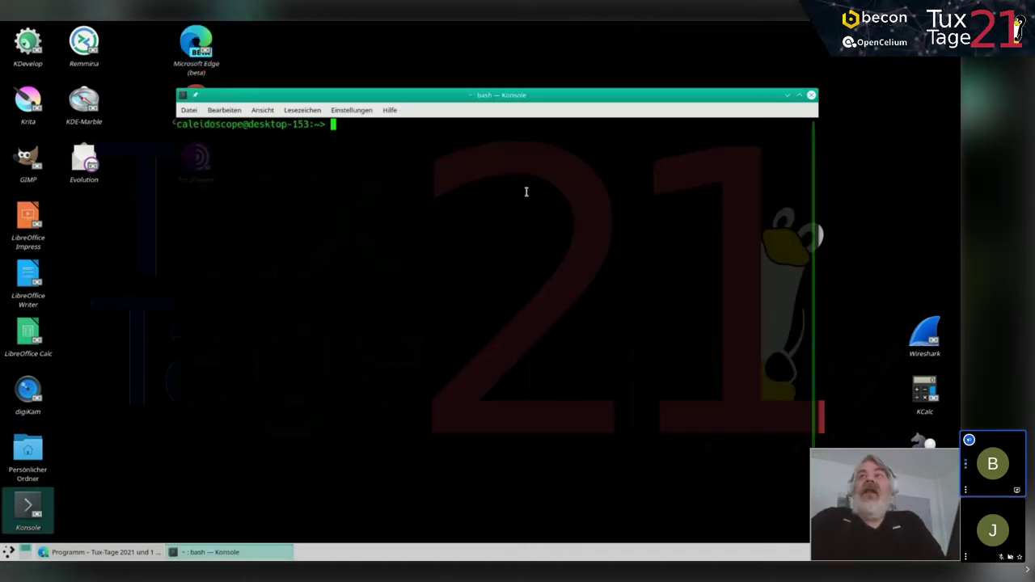
{"action": "left_click_drag", "start_coordinate": [562, 99], "coordinate": [565, 66]}
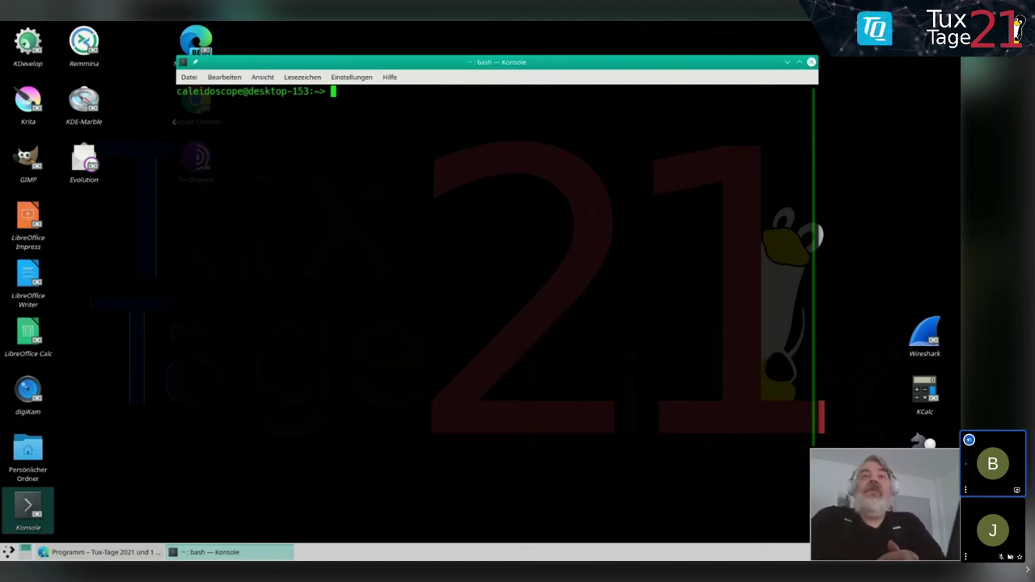
{"action": "type", "text": "s"}
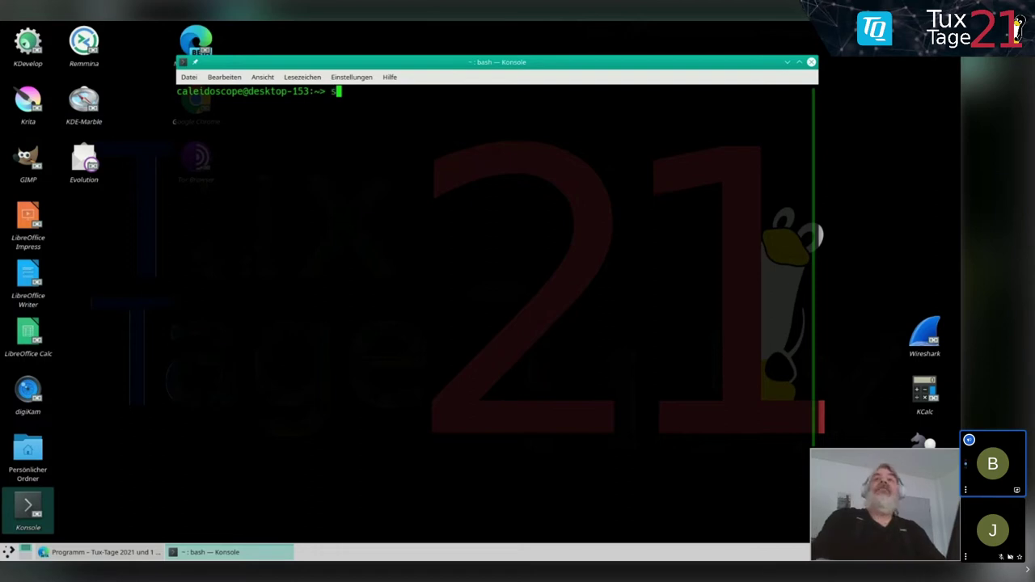
{"action": "type", "text": "sh -l"}
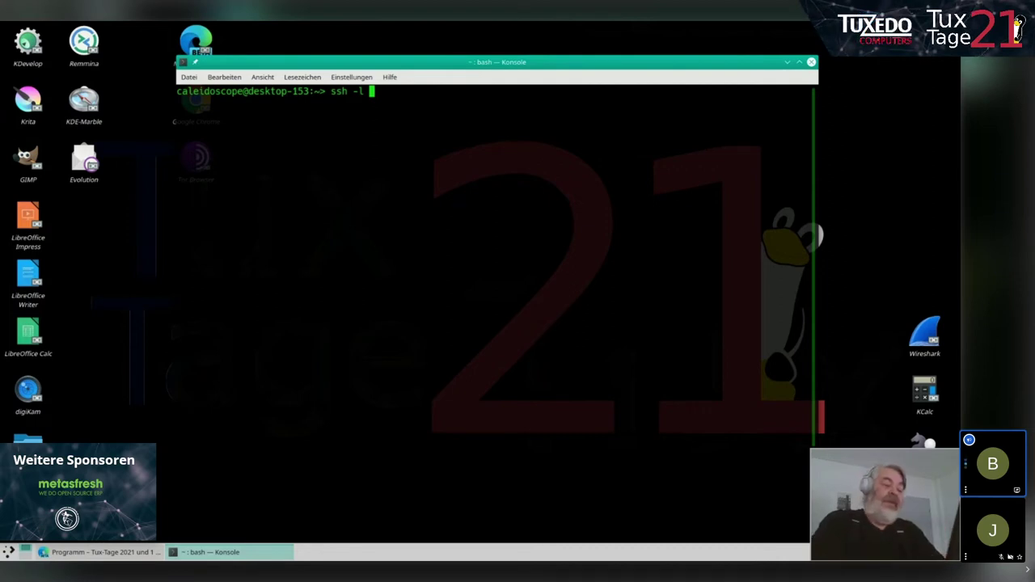
{"action": "type", "text": "10.0."}
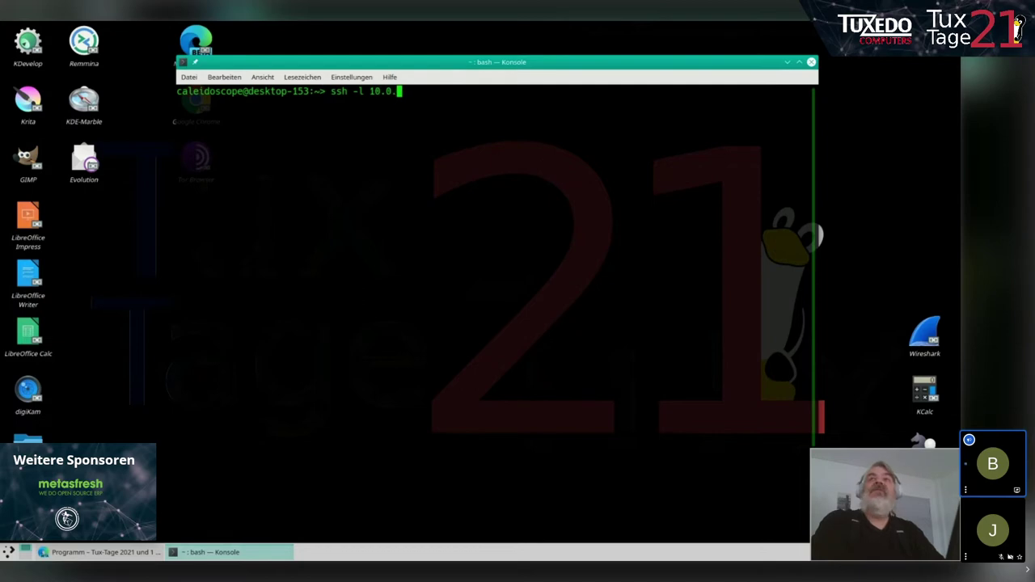
{"action": "type", "text": "0.253"}
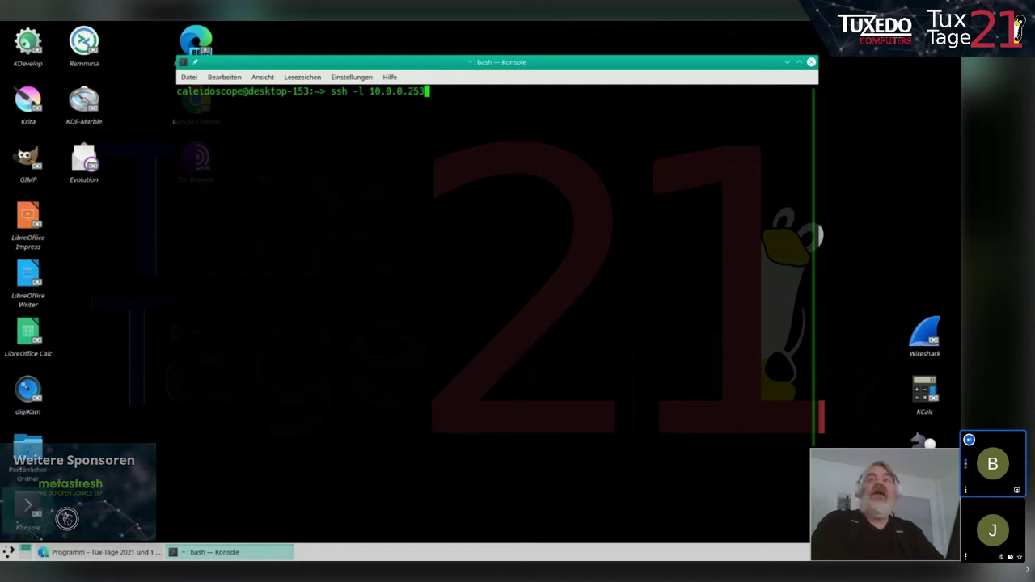
{"action": "key", "text": "Return"}
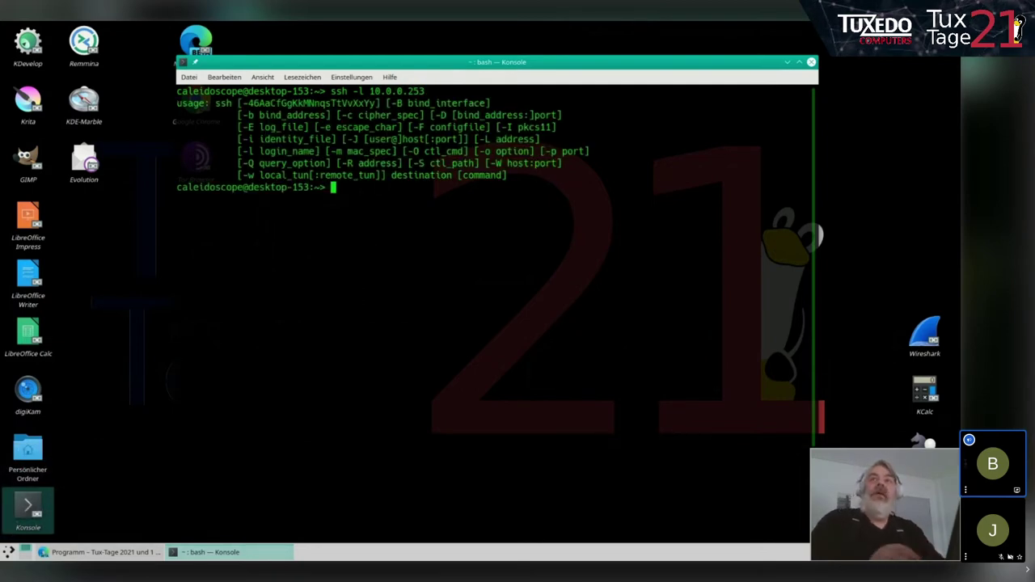
{"action": "key", "text": "Up"}
{"action": "key", "text": "Left"}
{"action": "key", "text": "Left"}
{"action": "key", "text": "Left"}
{"action": "key", "text": "Left"}
{"action": "key", "text": "Left"}
{"action": "key", "text": "Left"}
{"action": "key", "text": "Left"}
{"action": "key", "text": "Left"}
{"action": "key", "text": "Left"}
{"action": "key", "text": "Left"}
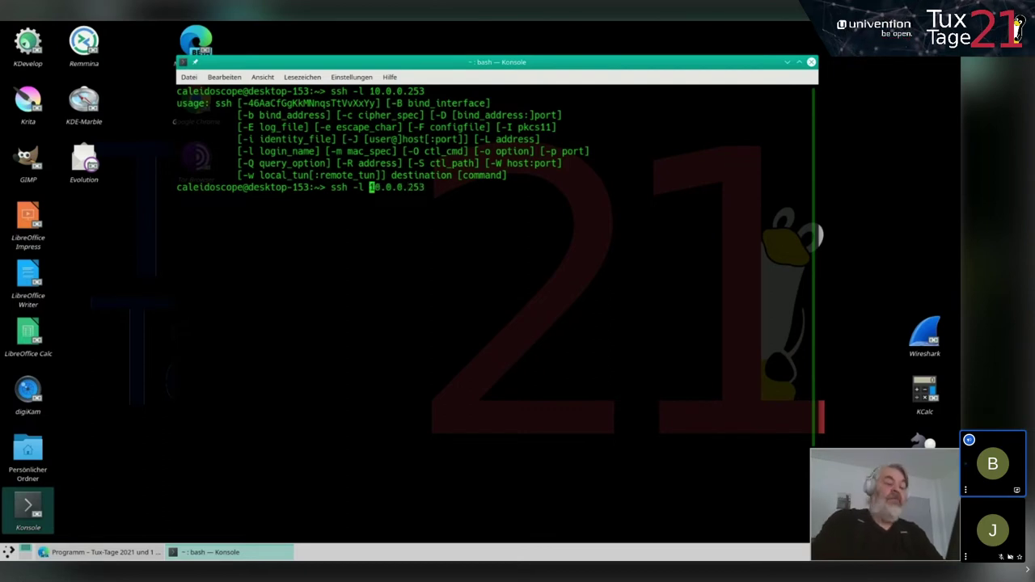
{"action": "type", "text": "root"}
{"action": "key", "text": "Return"}
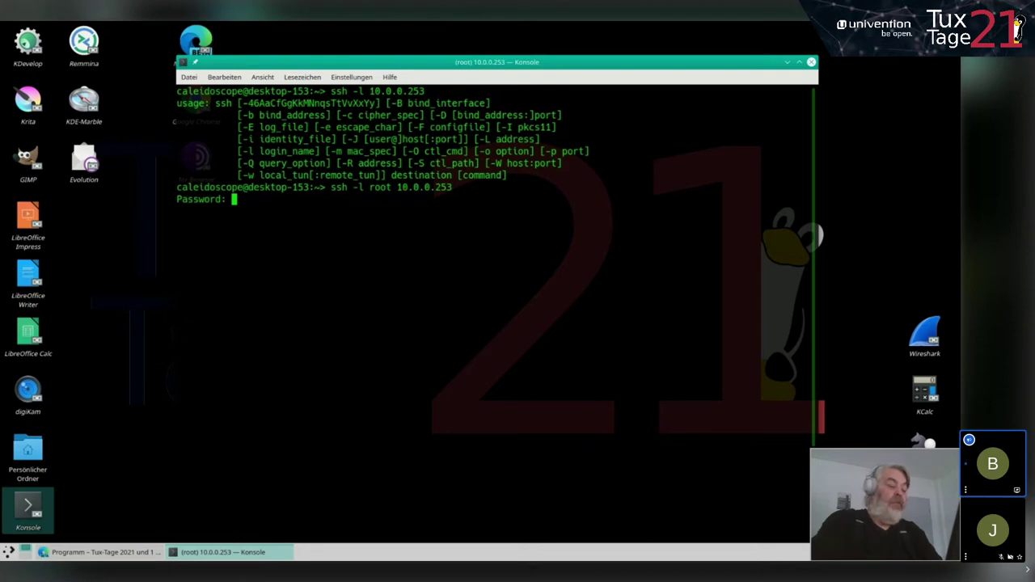
{"action": "key", "text": "Return"}
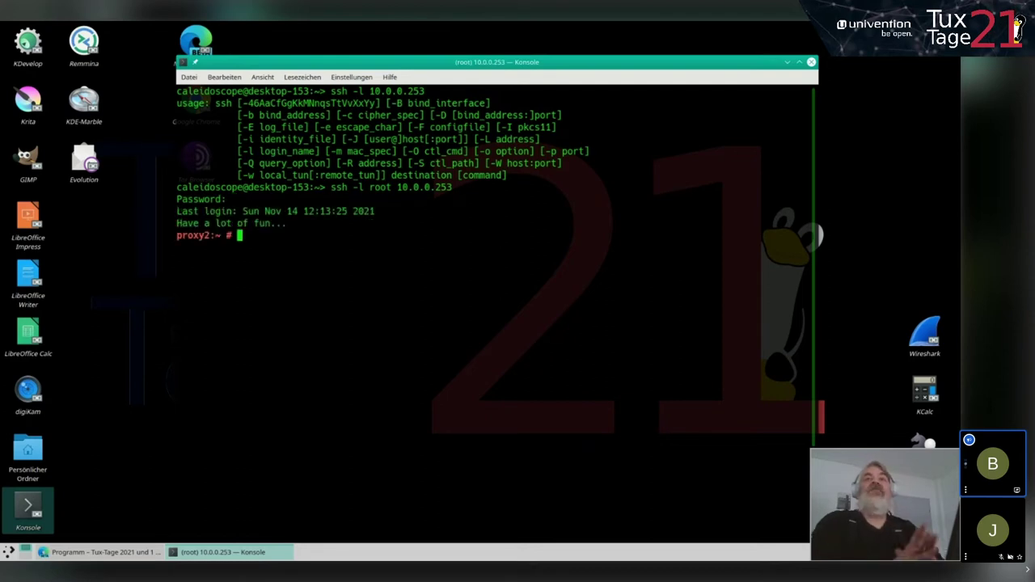
Step: Clear the terminal screen and enter rcsquid status at the prompt
{"action": "type", "text": "vlear"}
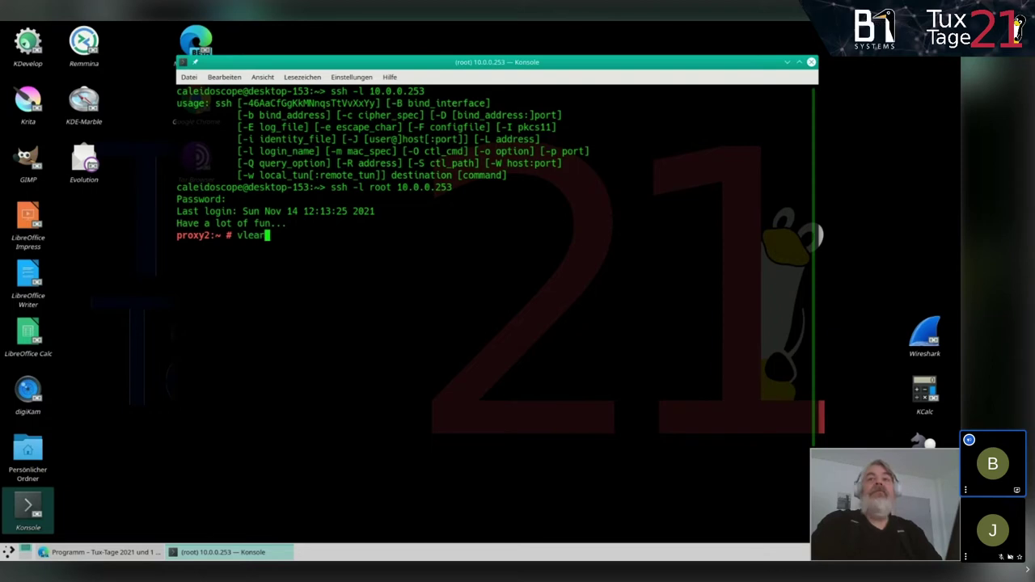
{"action": "key", "text": "BackSpace"}
{"action": "key", "text": "BackSpace"}
{"action": "key", "text": "BackSpace"}
{"action": "key", "text": "BackSpace"}
{"action": "key", "text": "BackSpace"}
{"action": "type", "text": "c"}
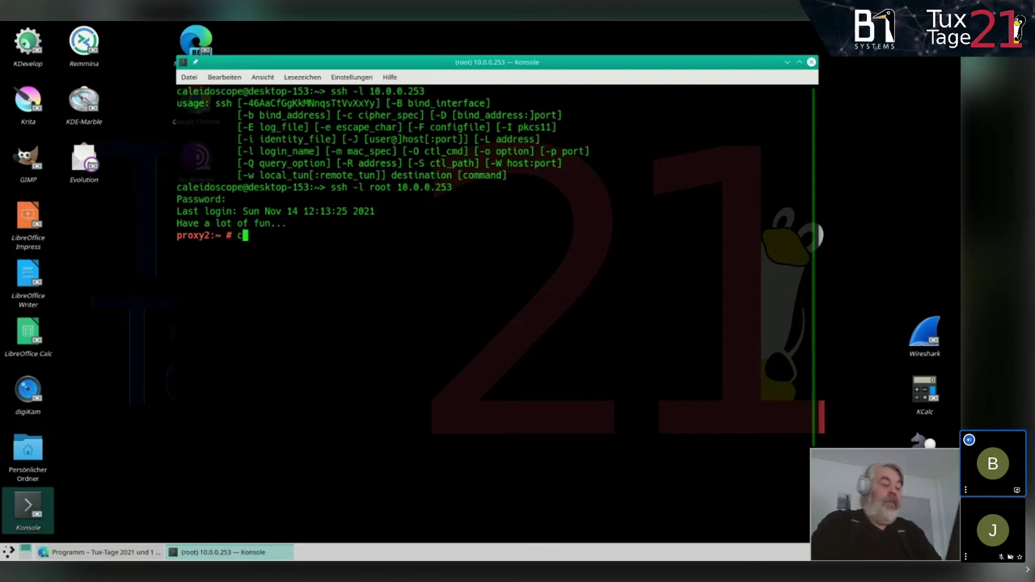
{"action": "type", "text": "lear"}
{"action": "key", "text": "Return"}
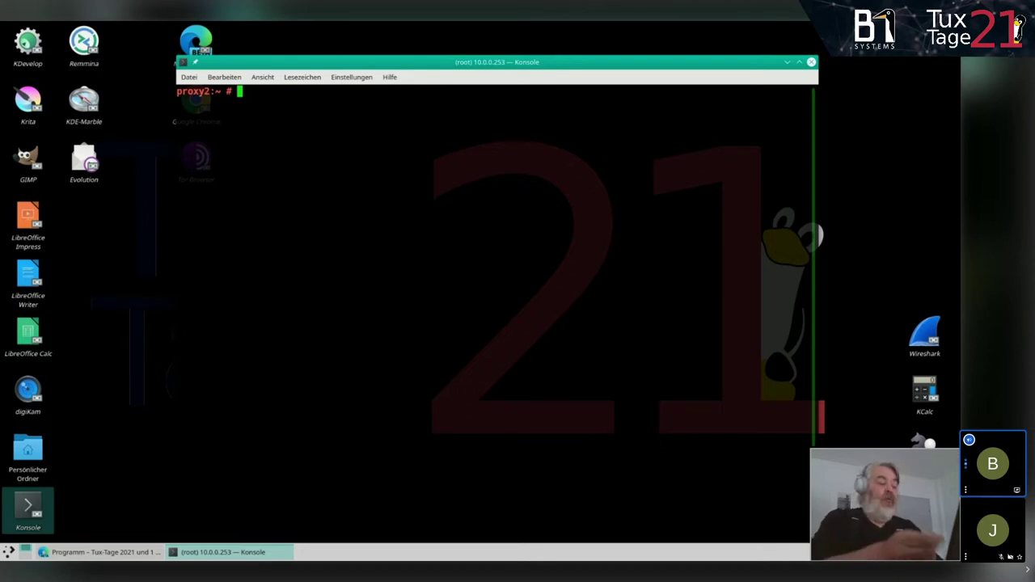
{"action": "type", "text": "rcsquid"}
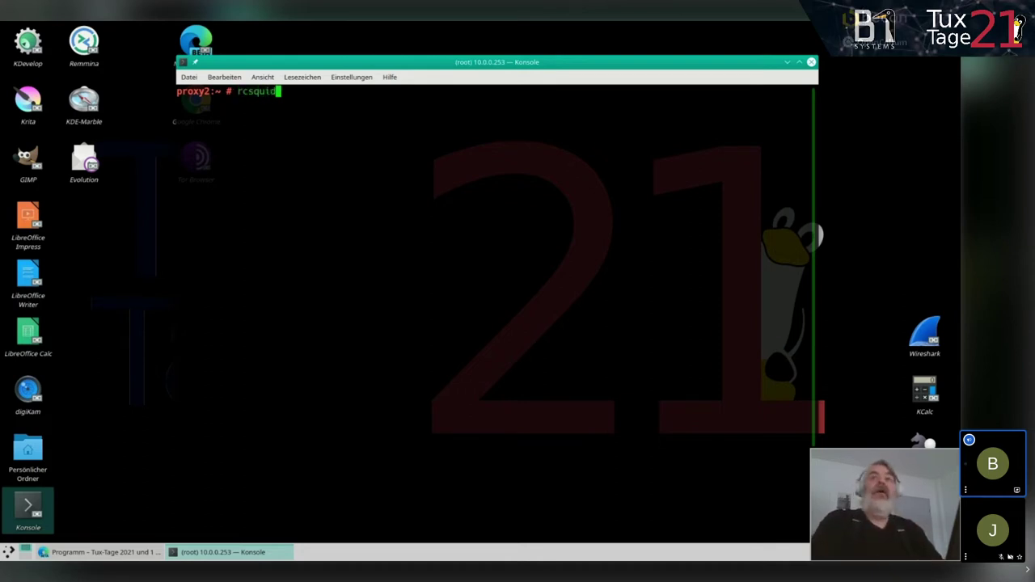
{"action": "type", "text": " st"}
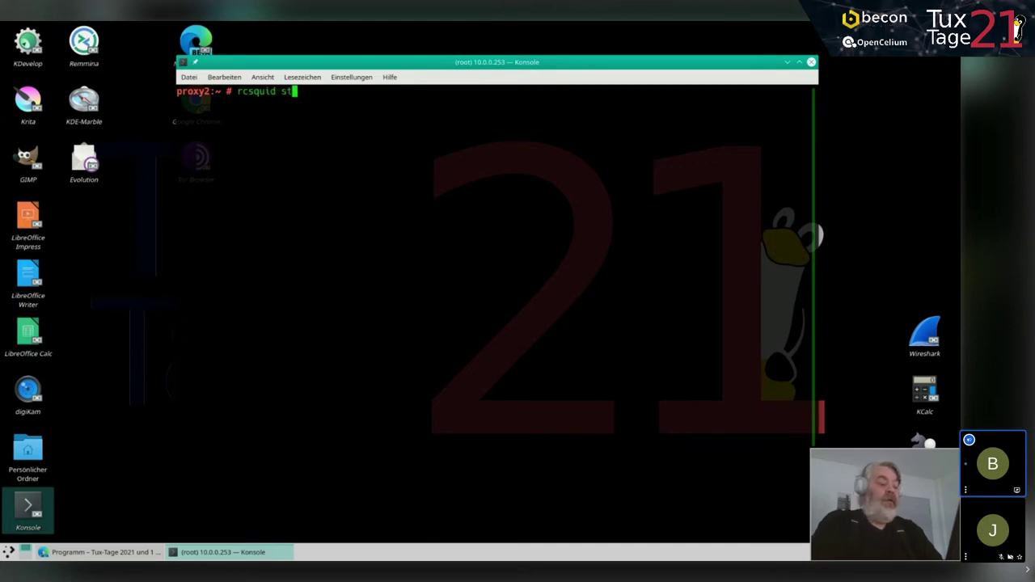
{"action": "type", "text": "atus"}
Step: Run rcsquid status to confirm squid.service is active (running), then quit the pager and enter cd /etc
{"action": "key", "text": "Return"}
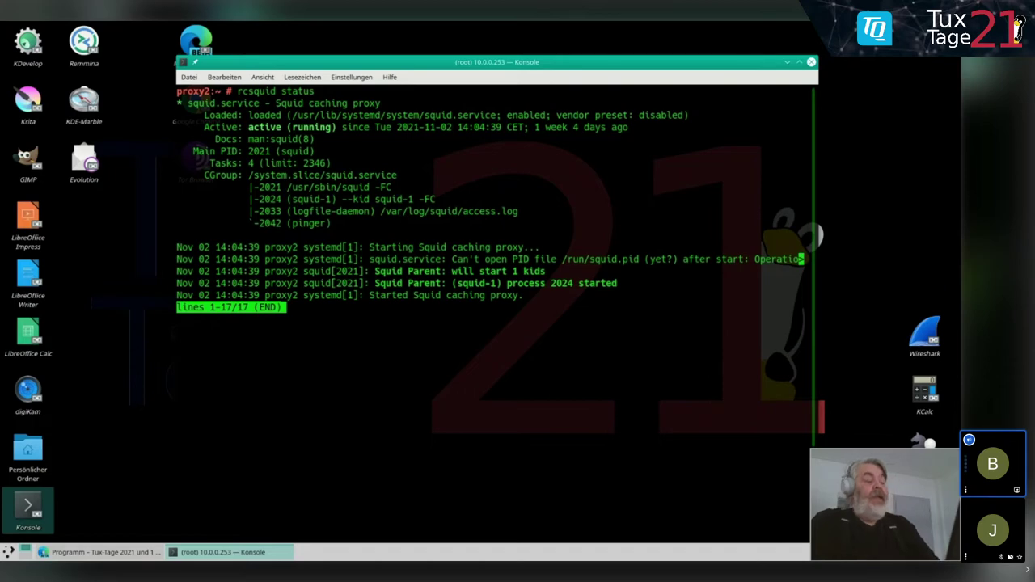
{"action": "type", "text": "qcd /etc"}
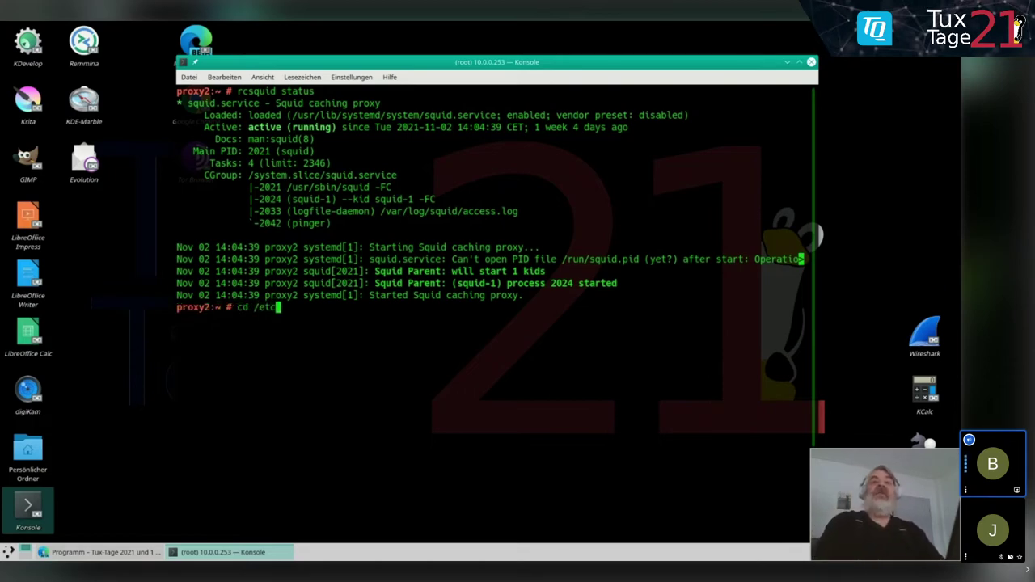
Step: Change into /etc/squid, launch mc, and view squid.conf with F3
{"action": "key", "text": "Return"}
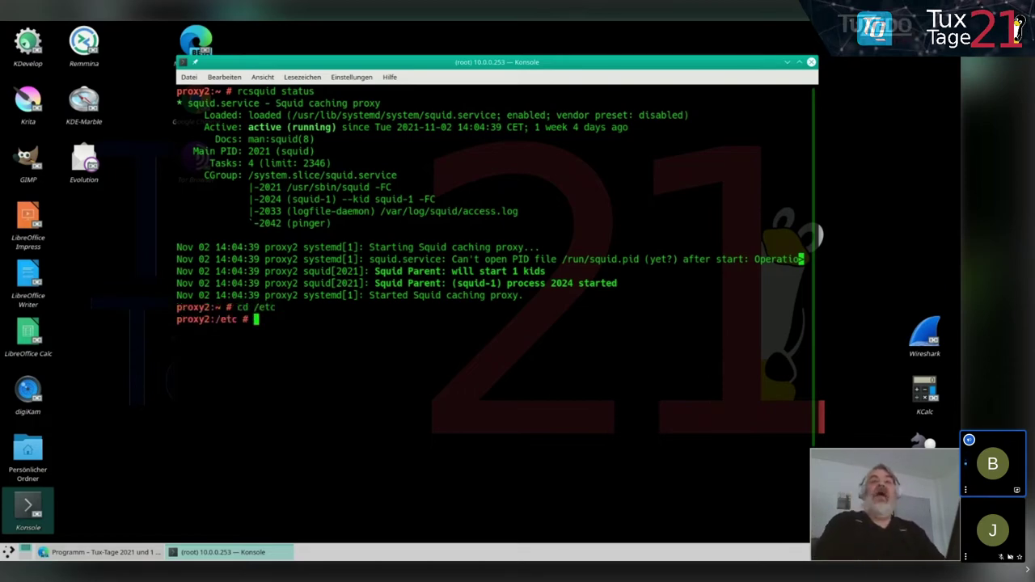
{"action": "type", "text": "cd squ"}
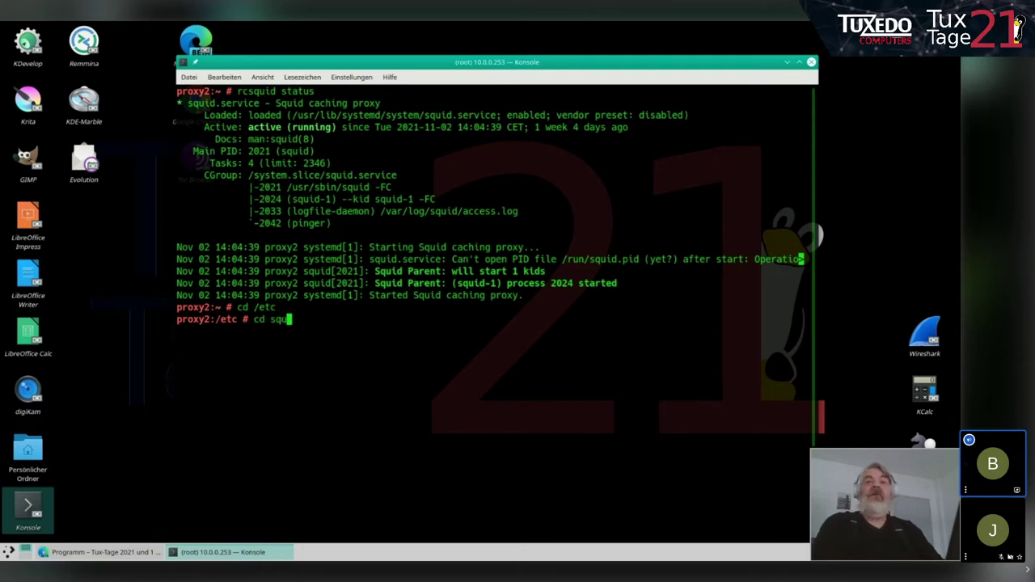
{"action": "key", "text": "Tab"}
{"action": "key", "text": "Return"}
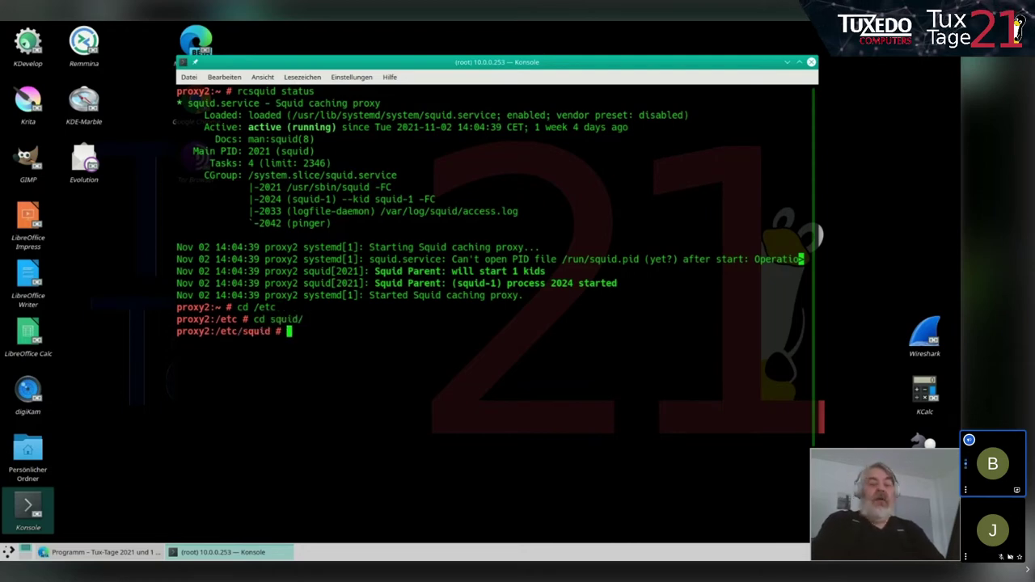
{"action": "type", "text": "mc"}
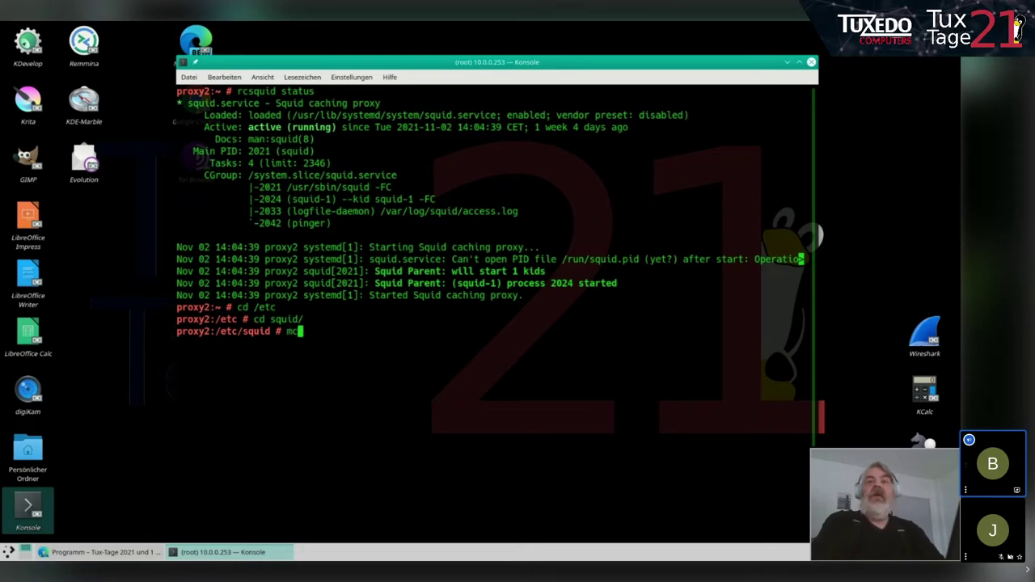
{"action": "key", "text": "Return"}
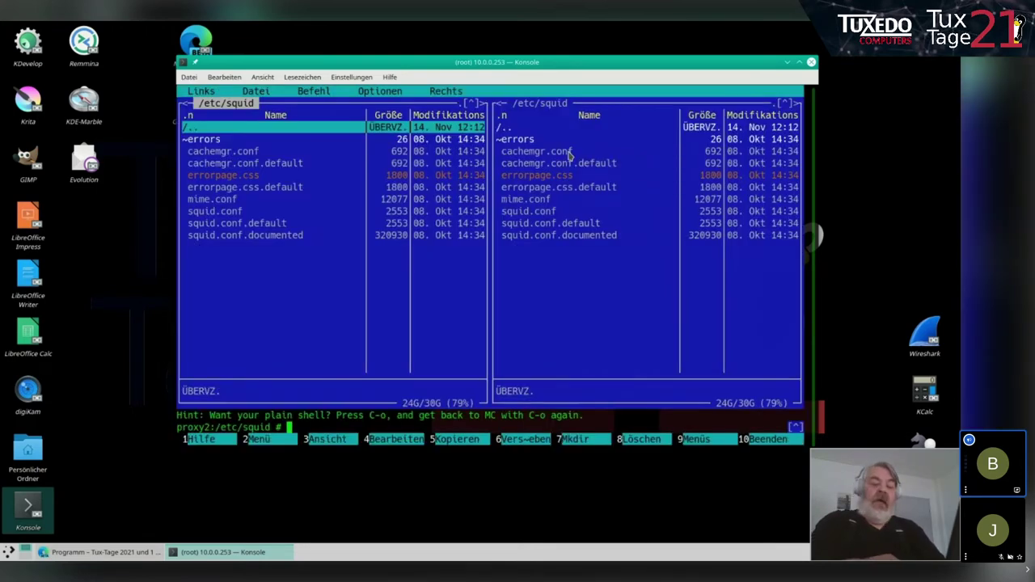
{"action": "key", "text": "Down"}
{"action": "key", "text": "Down"}
{"action": "key", "text": "Down"}
{"action": "key", "text": "Down"}
{"action": "key", "text": "Down"}
{"action": "key", "text": "Down"}
{"action": "key", "text": "Down"}
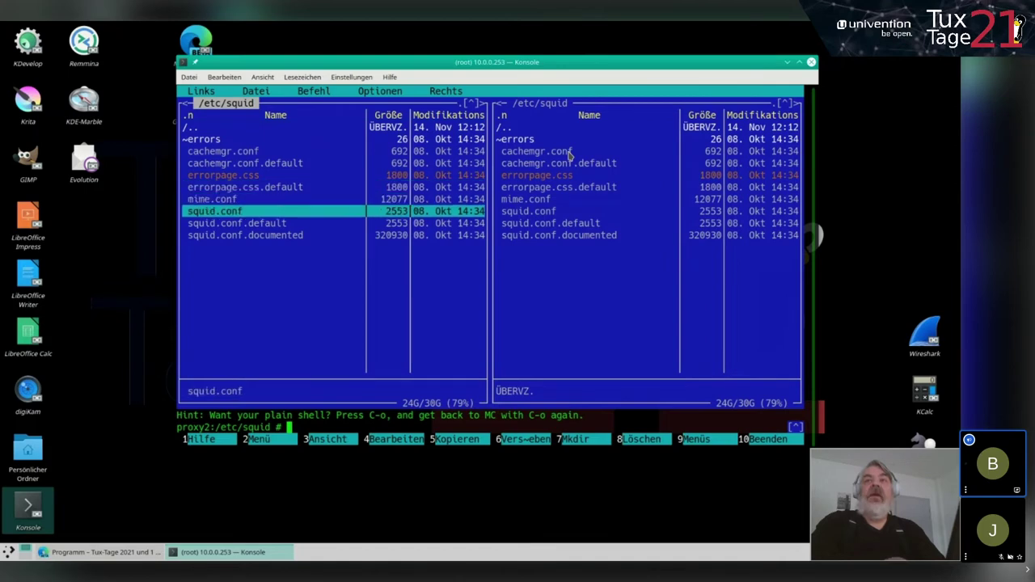
{"action": "key", "text": "F3"}
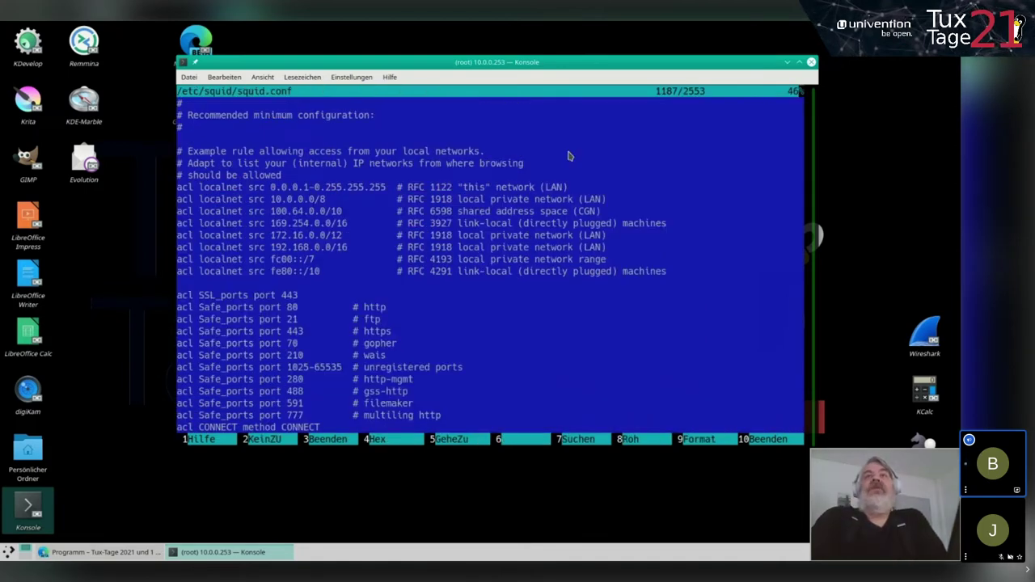
Step: Read squid.conf from the Safe_ports ACLs and http_access rules down to refresh_pattern, then close the viewer
{"action": "key", "text": "Down"}
{"action": "key", "text": "Down"}
{"action": "key", "text": "Down"}
{"action": "key", "text": "Down"}
{"action": "key", "text": "Down"}
{"action": "key", "text": "Down"}
{"action": "key", "text": "Down"}
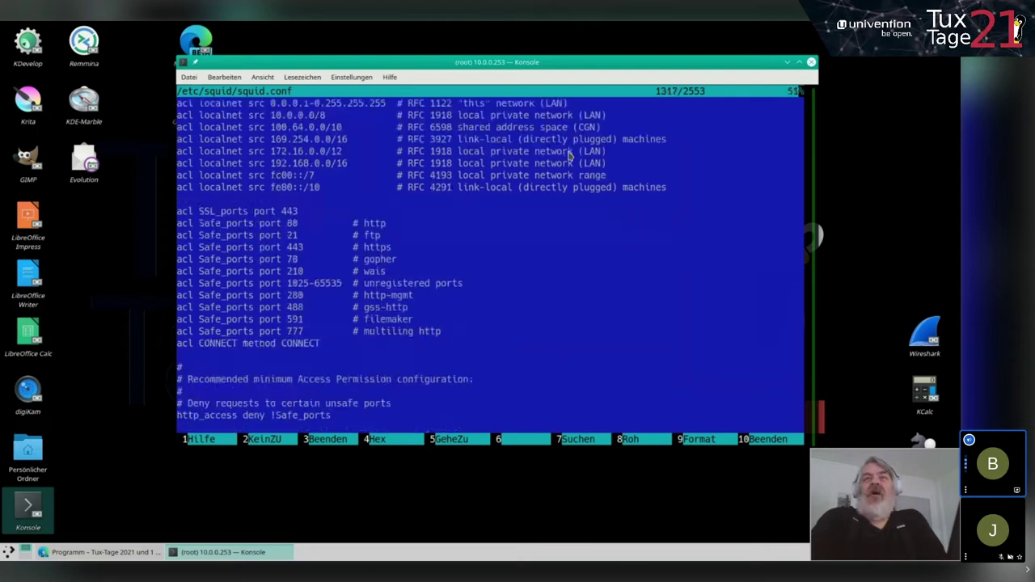
{"action": "key", "text": "Down"}
{"action": "key", "text": "Down"}
{"action": "key", "text": "Down"}
{"action": "key", "text": "Down"}
{"action": "key", "text": "Down"}
{"action": "key", "text": "Down"}
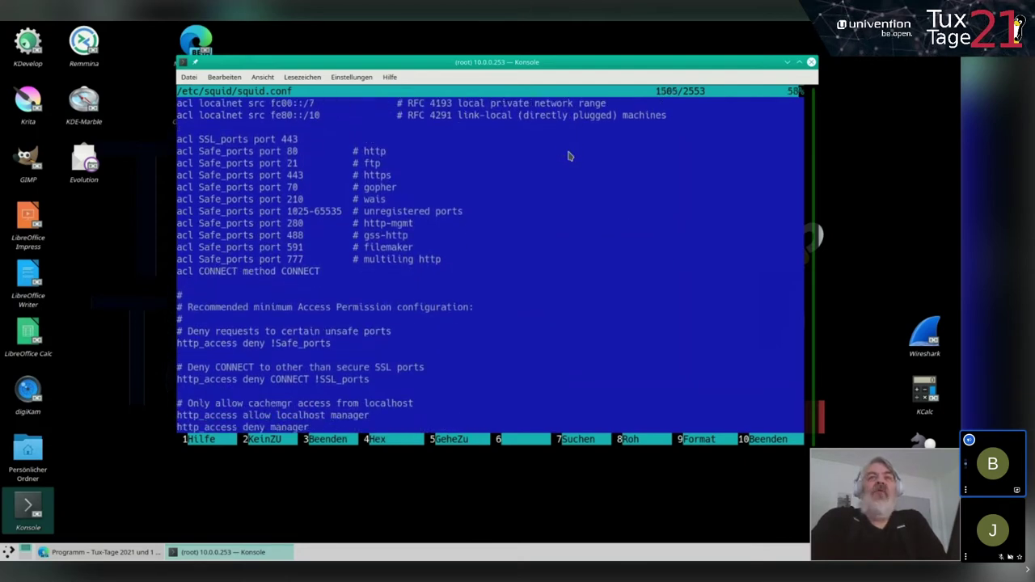
{"action": "key", "text": "Down"}
{"action": "key", "text": "Down"}
{"action": "key", "text": "Down"}
{"action": "key", "text": "Down"}
{"action": "key", "text": "Down"}
{"action": "key", "text": "Down"}
{"action": "key", "text": "Down"}
{"action": "key", "text": "Down"}
{"action": "key", "text": "Down"}
{"action": "key", "text": "Down"}
{"action": "key", "text": "Down"}
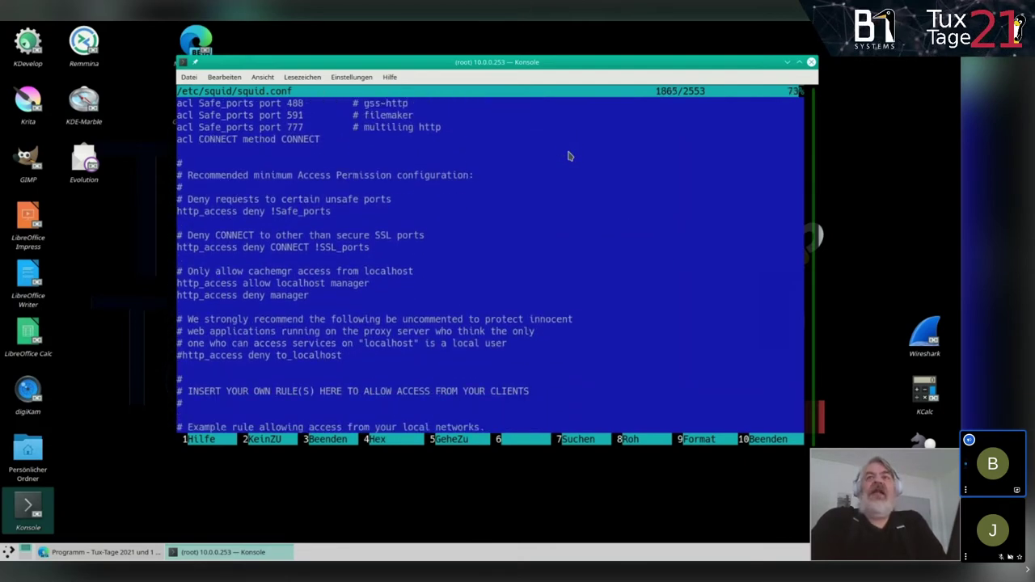
{"action": "key", "text": "Down"}
{"action": "key", "text": "Down"}
{"action": "key", "text": "Down"}
{"action": "key", "text": "Down"}
{"action": "key", "text": "Down"}
{"action": "key", "text": "Down"}
{"action": "key", "text": "Down"}
{"action": "key", "text": "Down"}
{"action": "key", "text": "Down"}
{"action": "key", "text": "Down"}
{"action": "key", "text": "Down"}
{"action": "key", "text": "Down"}
{"action": "key", "text": "Down"}
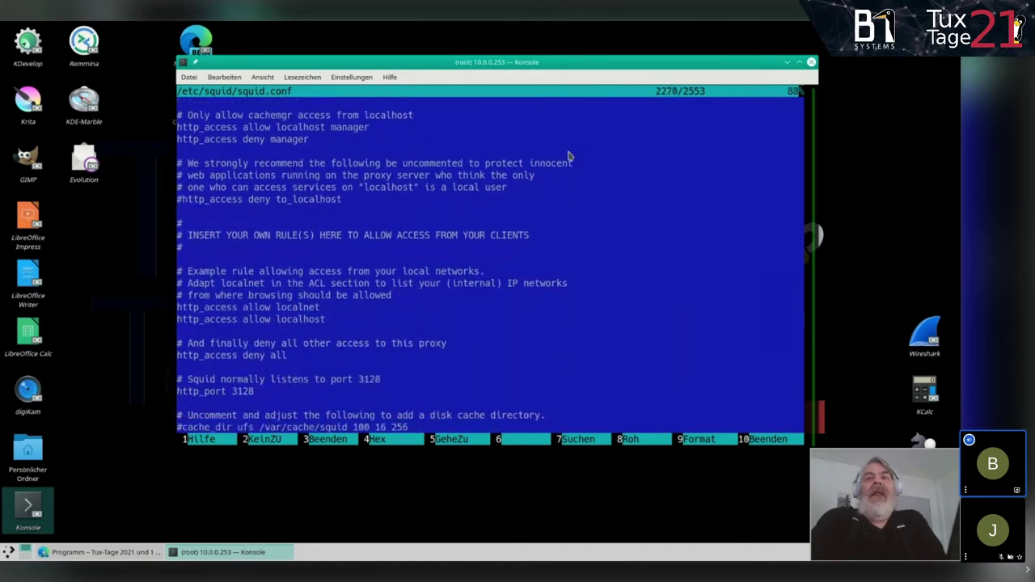
{"action": "key", "text": "Down"}
{"action": "key", "text": "Down"}
{"action": "key", "text": "Down"}
{"action": "key", "text": "Down"}
{"action": "key", "text": "Down"}
{"action": "key", "text": "Down"}
{"action": "key", "text": "Down"}
{"action": "key", "text": "Down"}
{"action": "key", "text": "Down"}
{"action": "key", "text": "Down"}
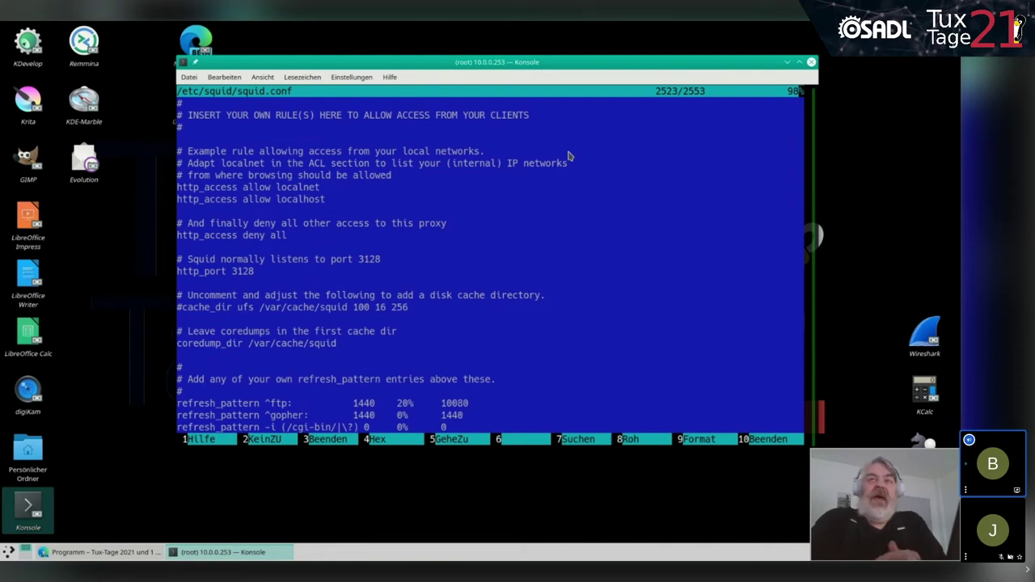
{"action": "scroll", "coordinate": [569, 155], "scroll_direction": "down", "scroll_amount": 1}
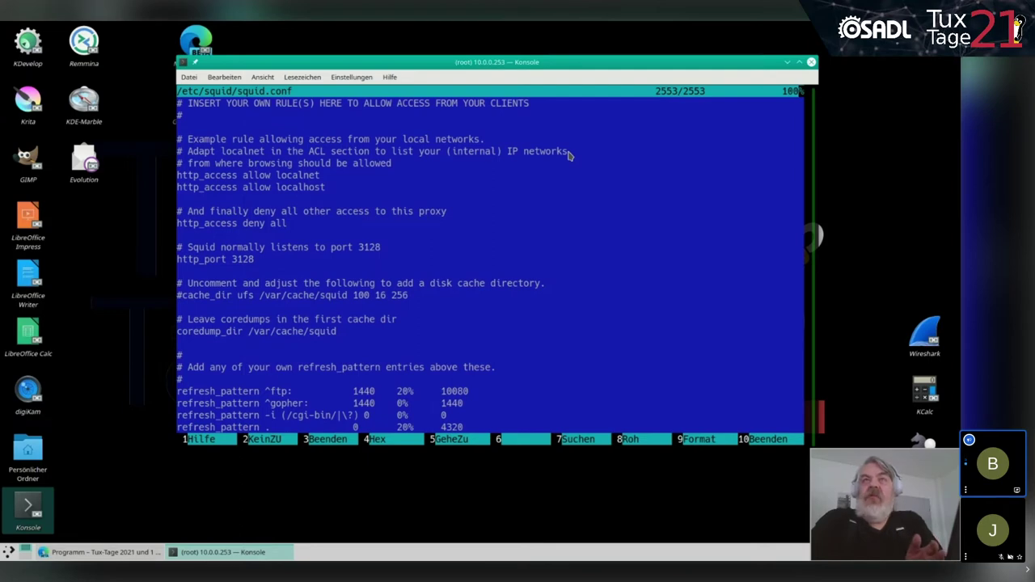
{"action": "scroll", "coordinate": [568, 155], "scroll_direction": "up", "scroll_amount": 3}
{"action": "scroll", "coordinate": [569, 155], "scroll_direction": "up", "scroll_amount": 15}
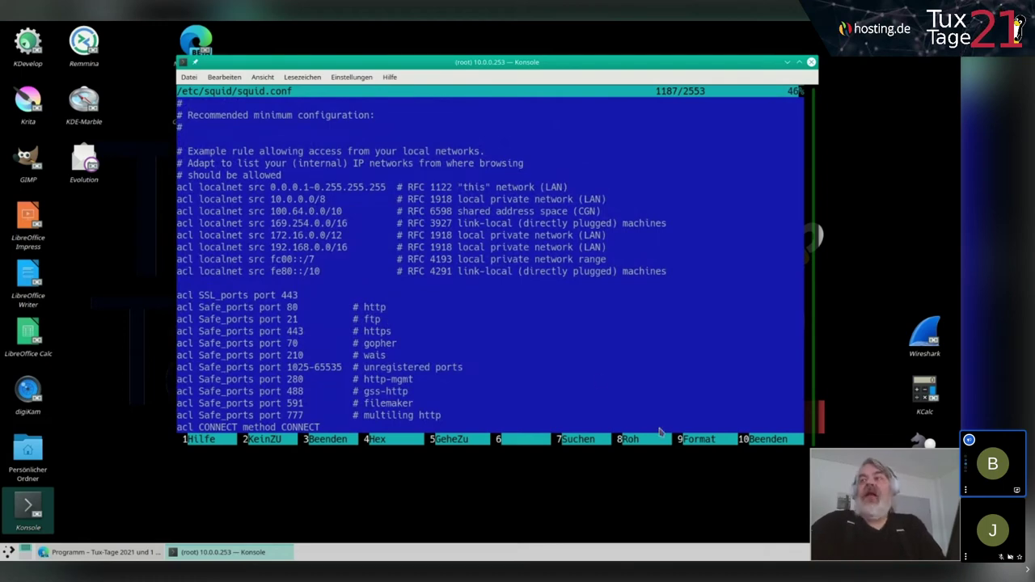
{"action": "left_click", "coordinate": [752, 439]}
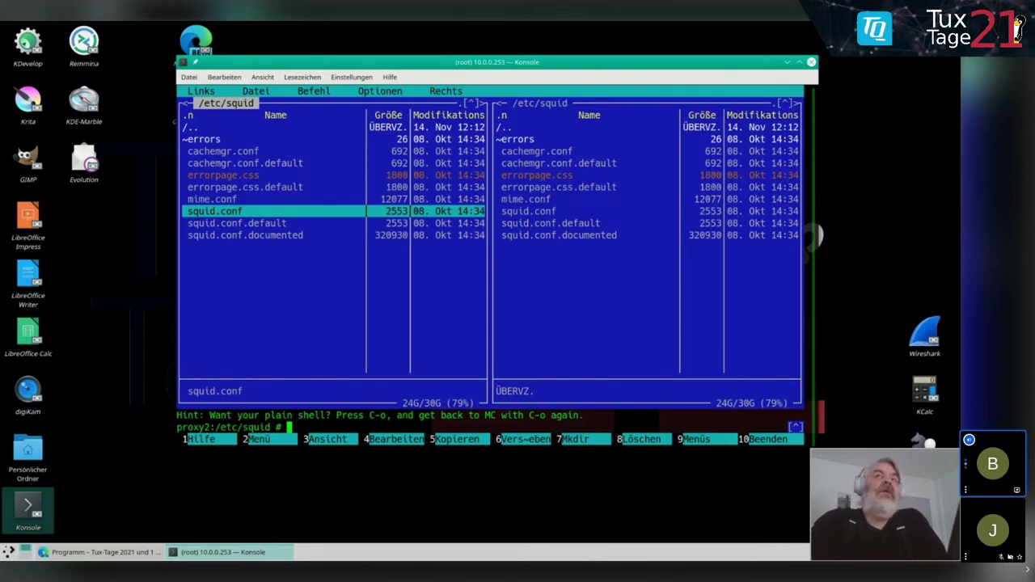
Step: Navigate the left panel from /etc/squid up to the root directory and into /var
{"action": "key", "text": "Up"}
{"action": "key", "text": "Up"}
{"action": "key", "text": "Up"}
{"action": "key", "text": "Up"}
{"action": "key", "text": "Up"}
{"action": "key", "text": "Up"}
{"action": "key", "text": "Up"}
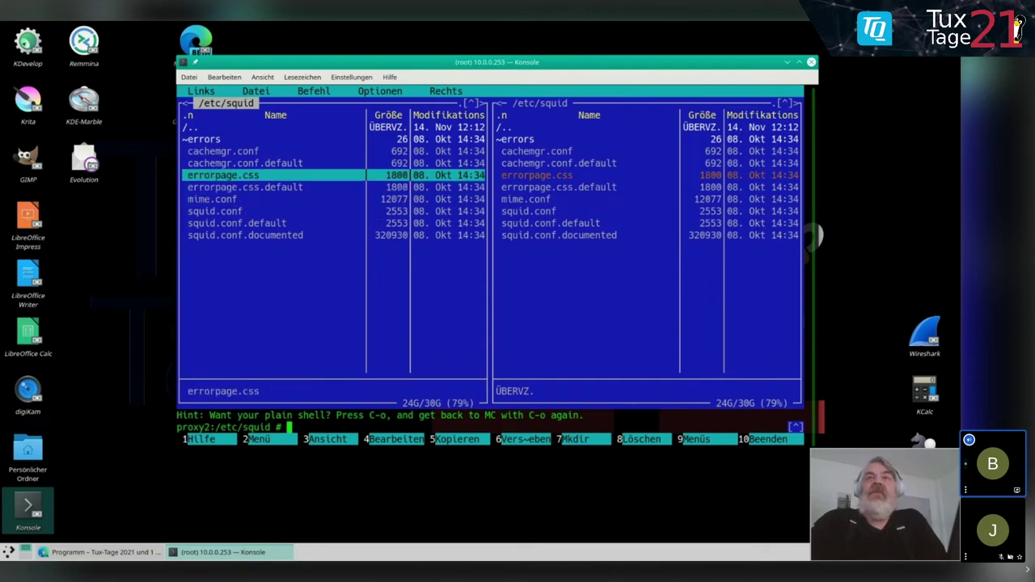
{"action": "key", "text": "Return"}
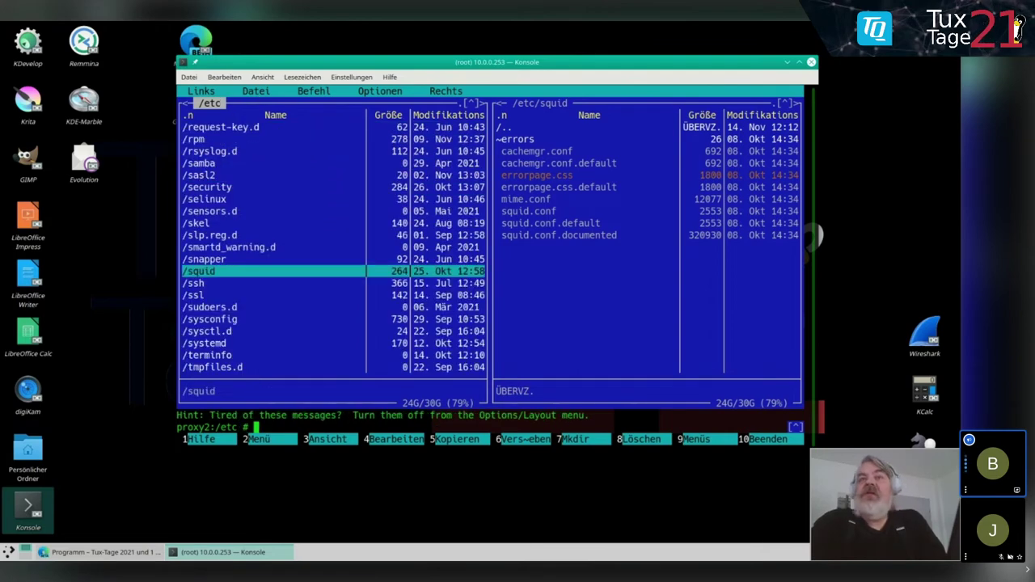
{"action": "key", "text": "Up"}
{"action": "key", "text": "Up"}
{"action": "key", "text": "Up"}
{"action": "key", "text": "Up"}
{"action": "key", "text": "Up"}
{"action": "key", "text": "Up"}
{"action": "key", "text": "Up"}
{"action": "key", "text": "Up"}
{"action": "key", "text": "Up"}
{"action": "key", "text": "Up"}
{"action": "key", "text": "Up"}
{"action": "key", "text": "Up"}
{"action": "key", "text": "Up"}
{"action": "key", "text": "Up"}
{"action": "key", "text": "Up"}
{"action": "key", "text": "Up"}
{"action": "key", "text": "Up"}
{"action": "key", "text": "Up"}
{"action": "key", "text": "Up"}
{"action": "key", "text": "Up"}
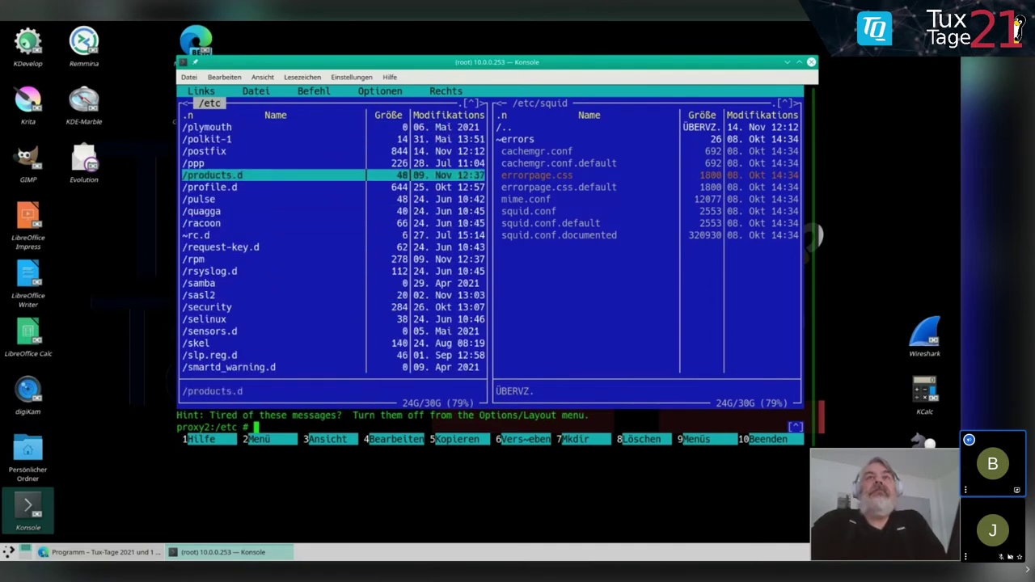
{"action": "key", "text": "Up"}
{"action": "key", "text": "Up"}
{"action": "key", "text": "Up"}
{"action": "key", "text": "Up"}
{"action": "key", "text": "Up"}
{"action": "key", "text": "Up"}
{"action": "key", "text": "Up"}
{"action": "key", "text": "Up"}
{"action": "key", "text": "Up"}
{"action": "key", "text": "Up"}
{"action": "key", "text": "Up"}
{"action": "key", "text": "Up"}
{"action": "key", "text": "Up"}
{"action": "key", "text": "Up"}
{"action": "key", "text": "Up"}
{"action": "key", "text": "Up"}
{"action": "key", "text": "Up"}
{"action": "key", "text": "Up"}
{"action": "key", "text": "Up"}
{"action": "key", "text": "Up"}
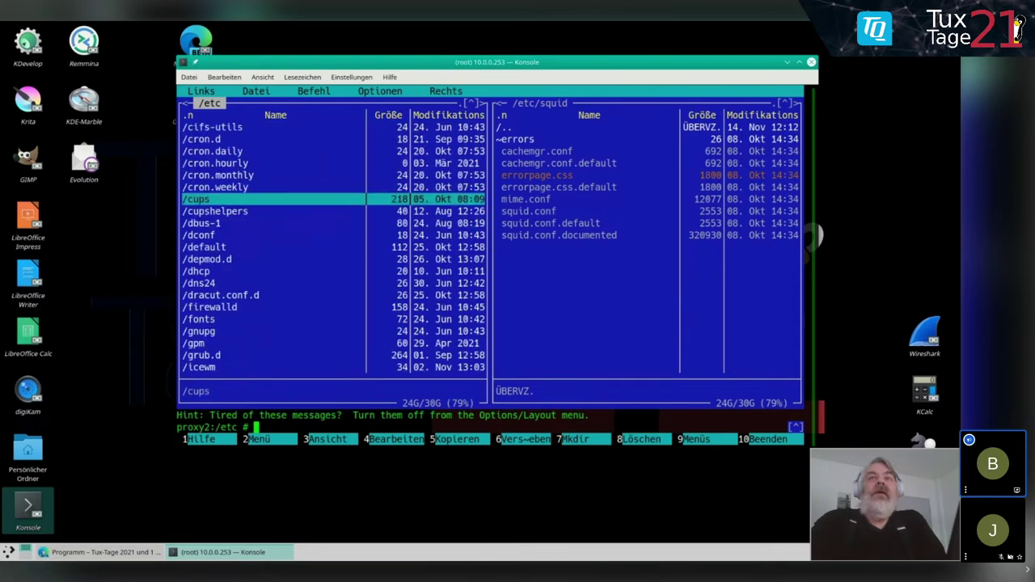
{"action": "key", "text": "Up"}
{"action": "key", "text": "Up"}
{"action": "key", "text": "Up"}
{"action": "key", "text": "Up"}
{"action": "key", "text": "Up"}
{"action": "key", "text": "Up"}
{"action": "key", "text": "Up"}
{"action": "key", "text": "Up"}
{"action": "key", "text": "Up"}
{"action": "key", "text": "Up"}
{"action": "key", "text": "Up"}
{"action": "key", "text": "Up"}
{"action": "key", "text": "Up"}
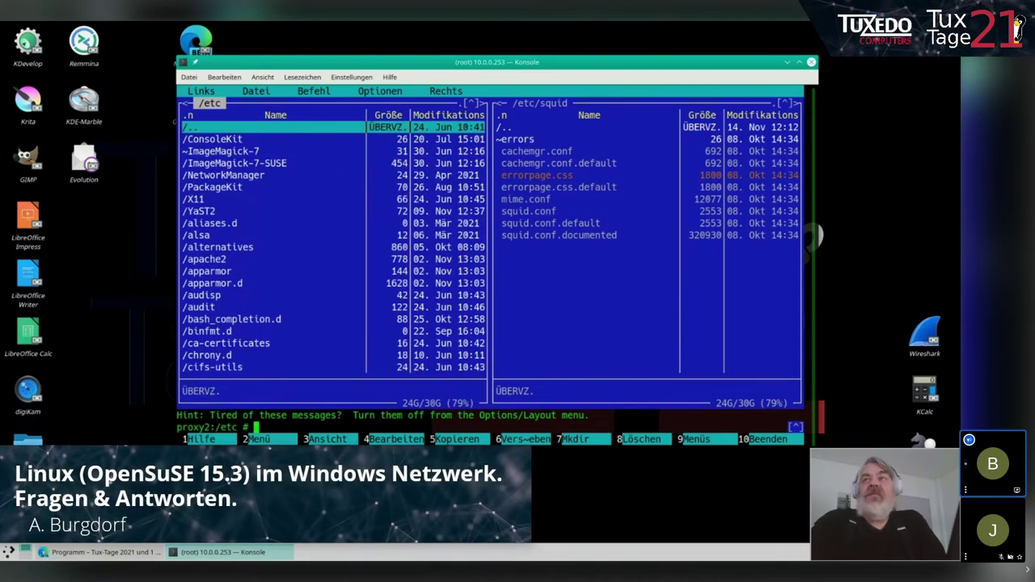
{"action": "key", "text": "Return"}
{"action": "key", "text": "Down"}
{"action": "key", "text": "Down"}
{"action": "key", "text": "Down"}
{"action": "key", "text": "Down"}
{"action": "key", "text": "Down"}
{"action": "key", "text": "Down"}
{"action": "key", "text": "Down"}
{"action": "key", "text": "Down"}
{"action": "key", "text": "Down"}
{"action": "key", "text": "Down"}
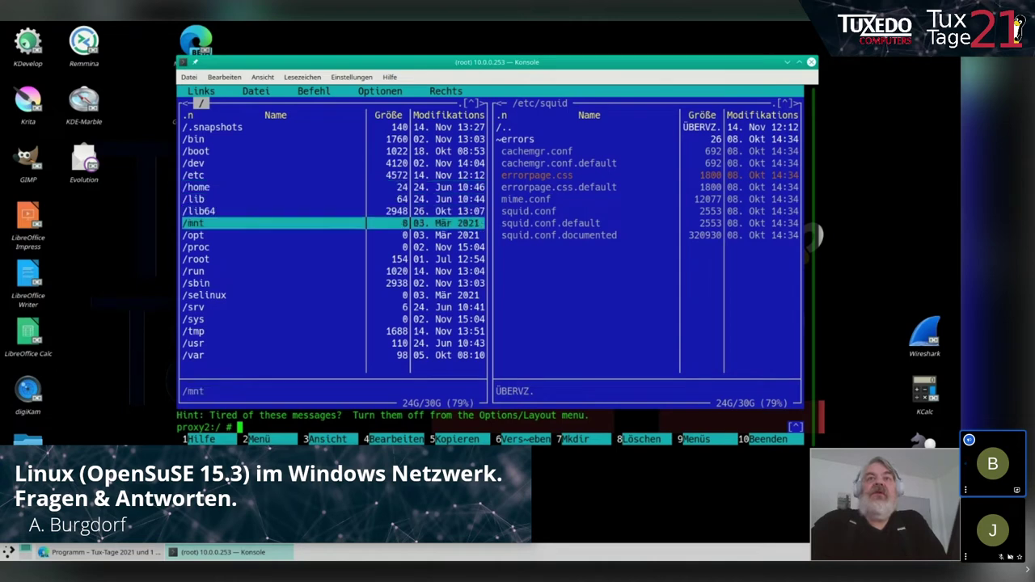
{"action": "key", "text": "Down"}
{"action": "key", "text": "Down"}
{"action": "key", "text": "Down"}
{"action": "key", "text": "Down"}
{"action": "key", "text": "Down"}
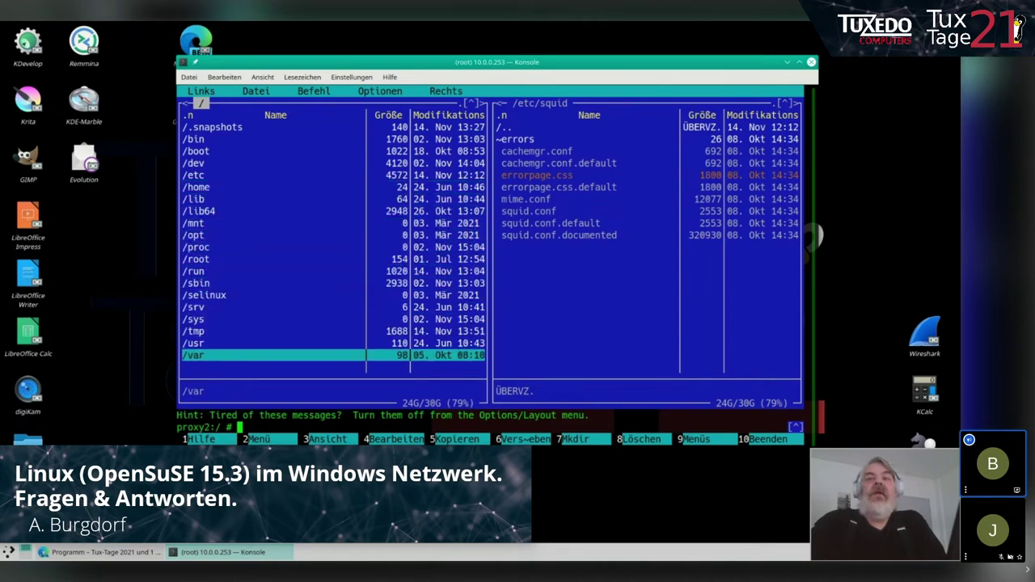
{"action": "key", "text": "Return"}
Step: Open /var/cache/squid to inspect the Squid cache, then return to /var
{"action": "key", "text": "Down"}
{"action": "key", "text": "Down"}
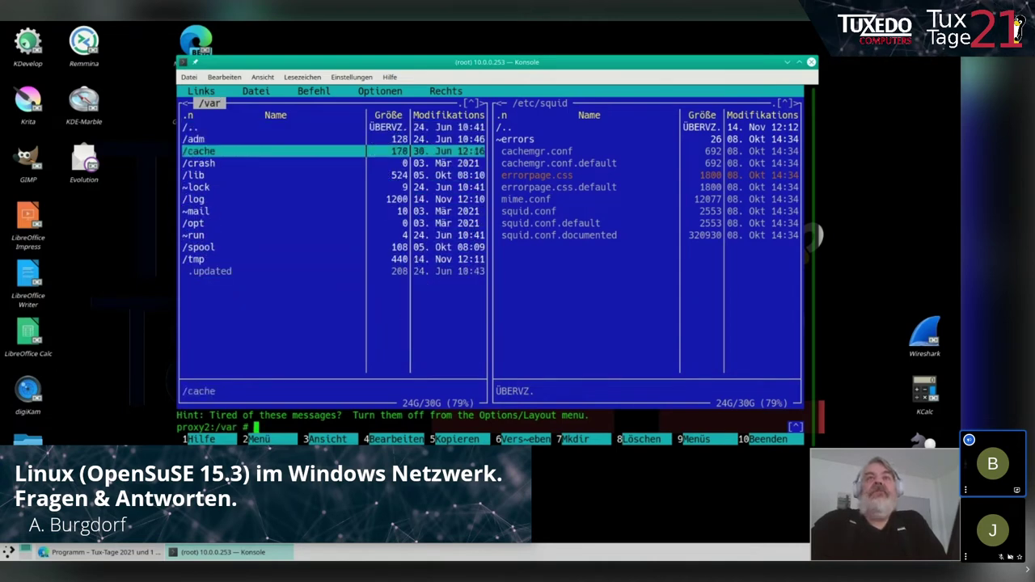
{"action": "key", "text": "Return"}
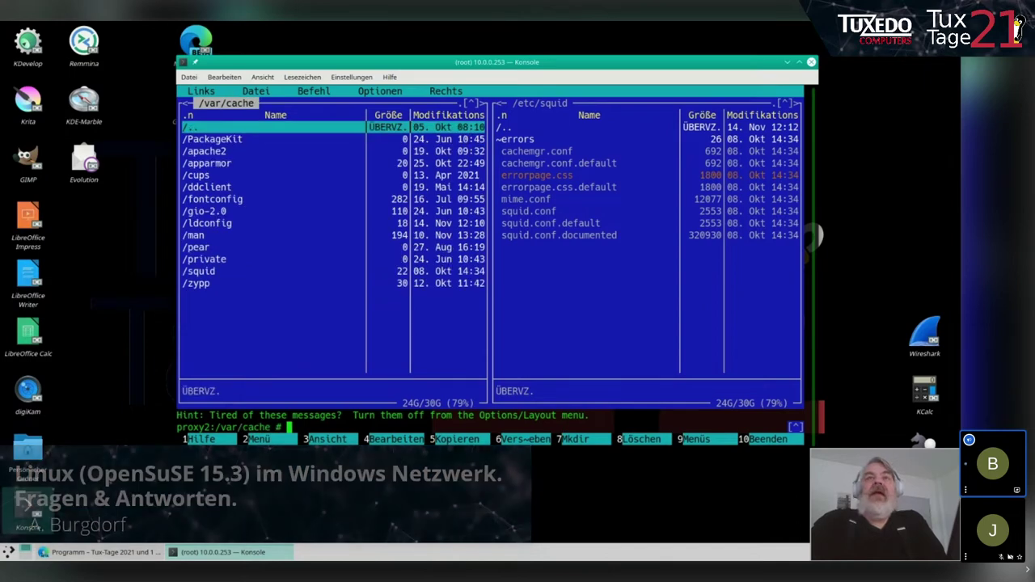
{"action": "key", "text": "Down"}
{"action": "key", "text": "Down"}
{"action": "key", "text": "Down"}
{"action": "key", "text": "Down"}
{"action": "key", "text": "Down"}
{"action": "key", "text": "Down"}
{"action": "key", "text": "Down"}
{"action": "key", "text": "Down"}
{"action": "key", "text": "Down"}
{"action": "key", "text": "Down"}
{"action": "key", "text": "Down"}
{"action": "key", "text": "Down"}
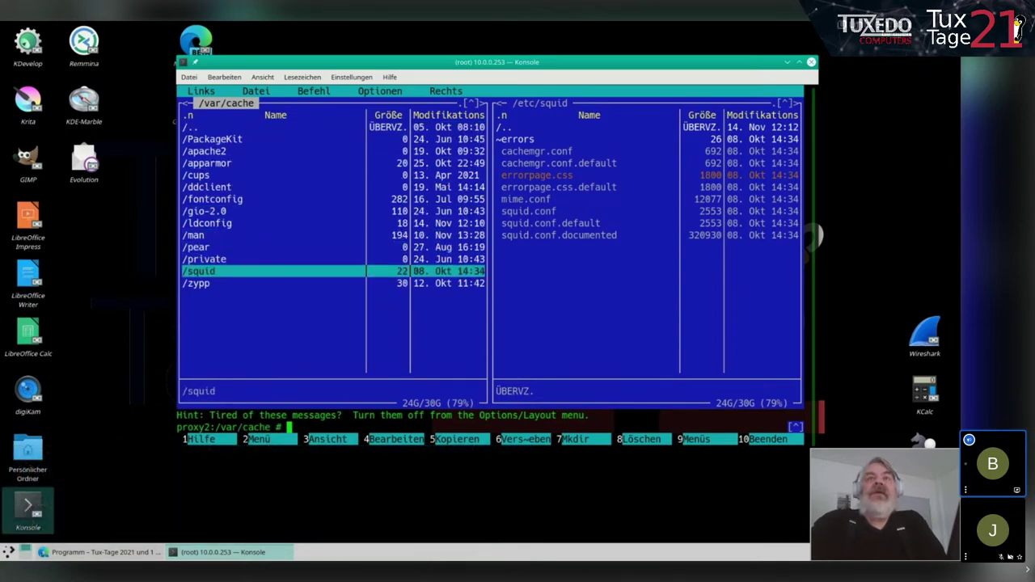
{"action": "key", "text": "Return"}
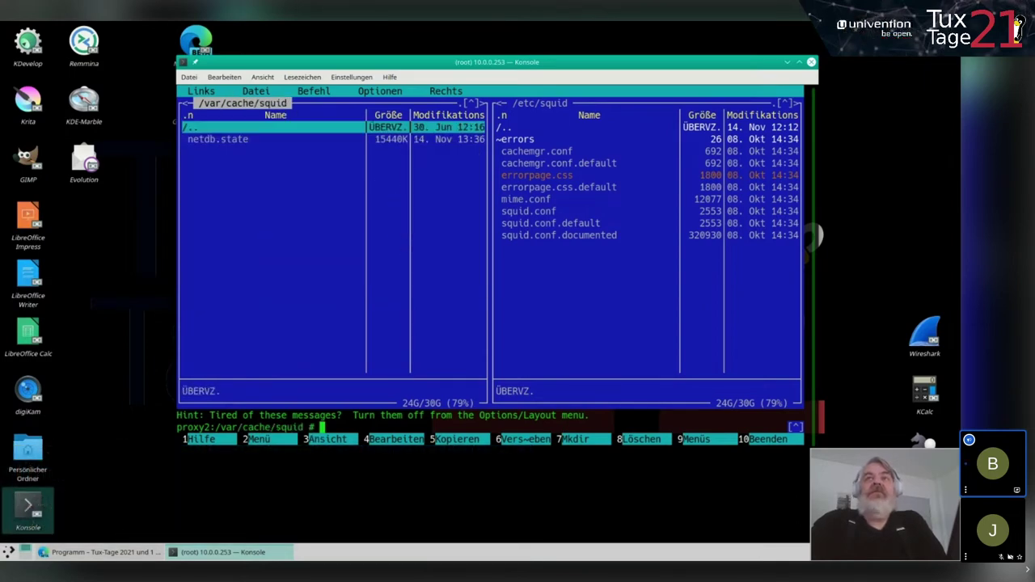
{"action": "key", "text": "Return"}
{"action": "key", "text": "Up"}
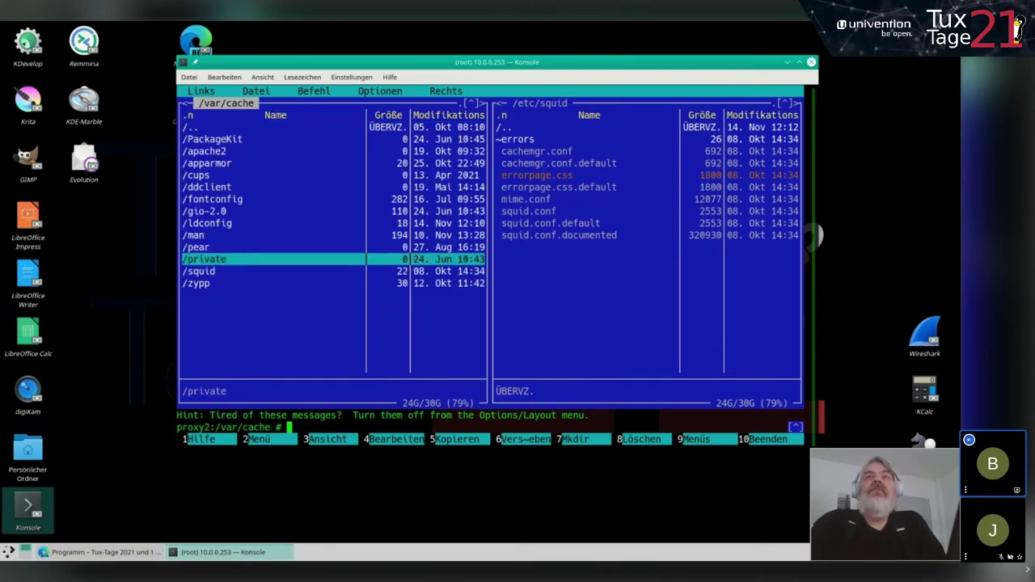
{"action": "key", "text": "Up"}
{"action": "key", "text": "Up"}
{"action": "key", "text": "Up"}
{"action": "key", "text": "Up"}
{"action": "key", "text": "Up"}
{"action": "key", "text": "Up"}
{"action": "key", "text": "Up"}
{"action": "key", "text": "Up"}
{"action": "key", "text": "Up"}
{"action": "key", "text": "Up"}
{"action": "key", "text": "Up"}
{"action": "key", "text": "Return"}
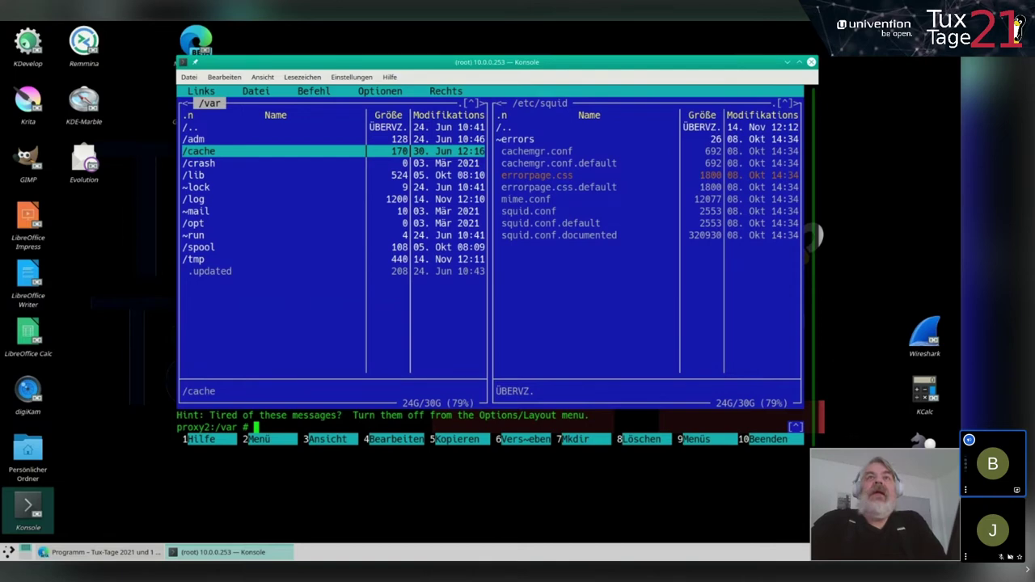
Step: Look inside /var/spool, go back up to /, and quit Midnight Commander with F10
{"action": "key", "text": "Down"}
{"action": "key", "text": "Down"}
{"action": "key", "text": "Down"}
{"action": "key", "text": "Down"}
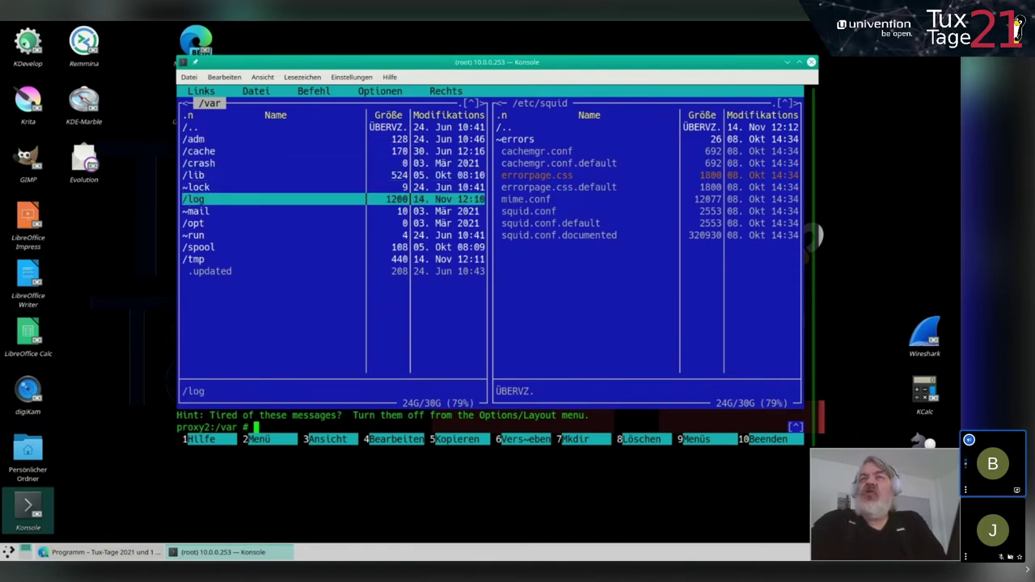
{"action": "key", "text": "Down"}
{"action": "key", "text": "Down"}
{"action": "key", "text": "Down"}
{"action": "key", "text": "Down"}
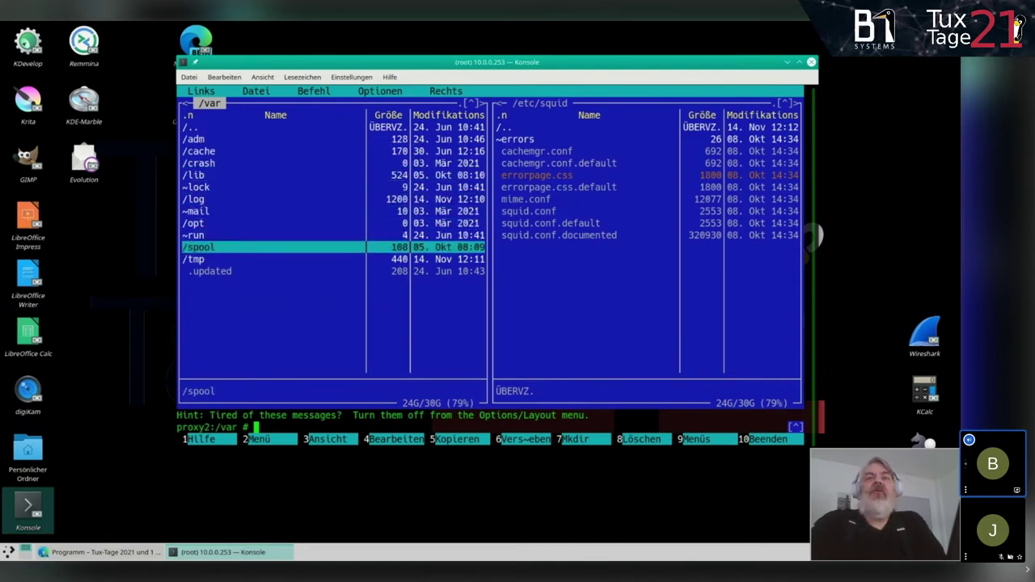
{"action": "key", "text": "Return"}
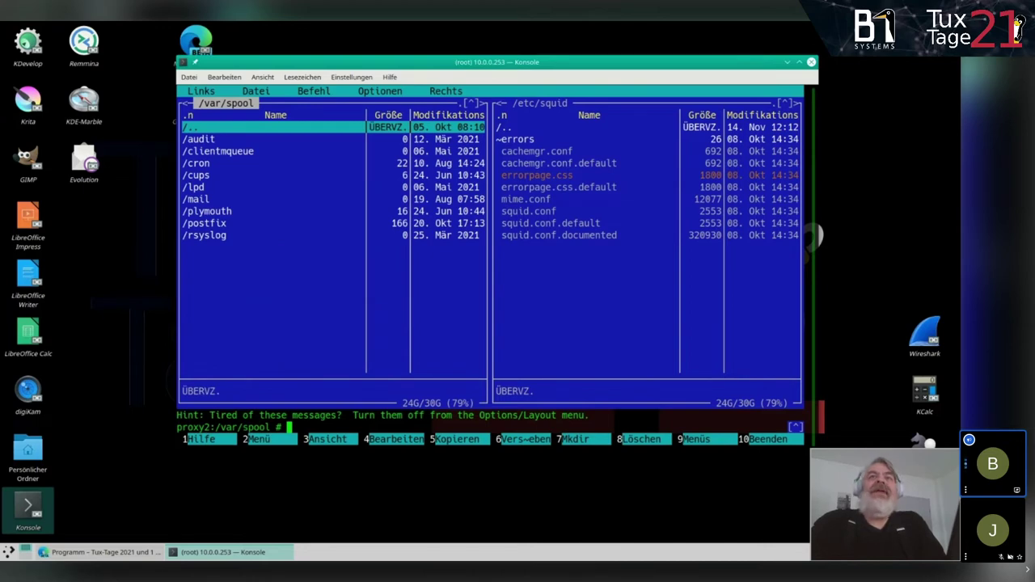
{"action": "key", "text": "Return"}
{"action": "key", "text": "Up"}
{"action": "key", "text": "Up"}
{"action": "key", "text": "Up"}
{"action": "key", "text": "Up"}
{"action": "key", "text": "Up"}
{"action": "key", "text": "Up"}
{"action": "key", "text": "Up"}
{"action": "key", "text": "Up"}
{"action": "key", "text": "Up"}
{"action": "key", "text": "Up"}
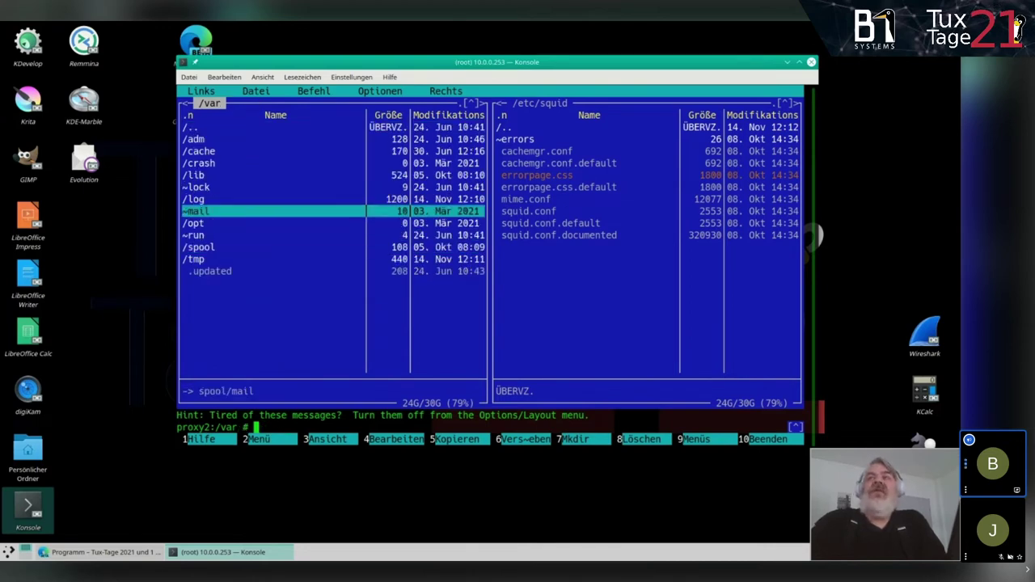
{"action": "key", "text": "Return"}
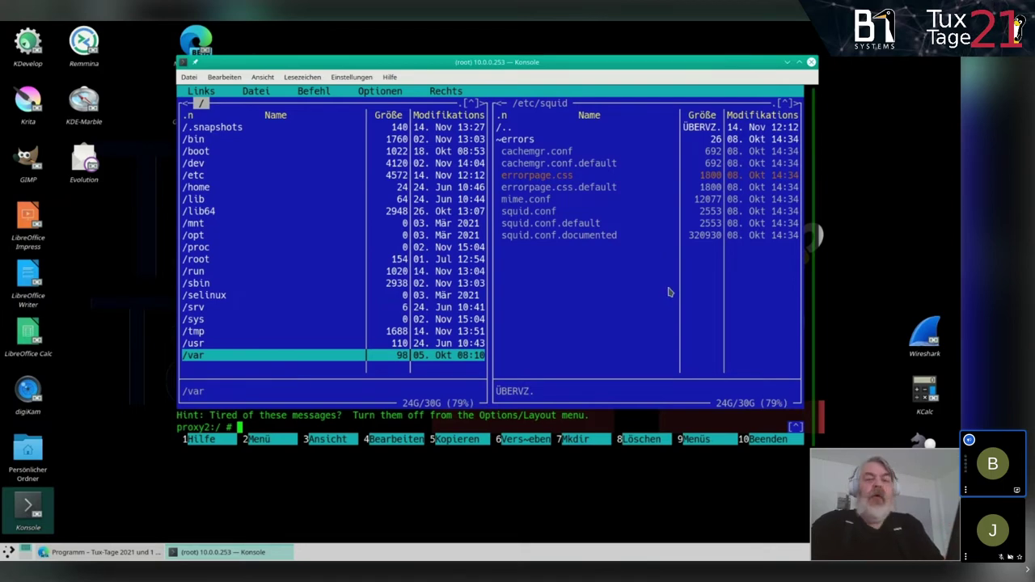
{"action": "key", "text": "F10"}
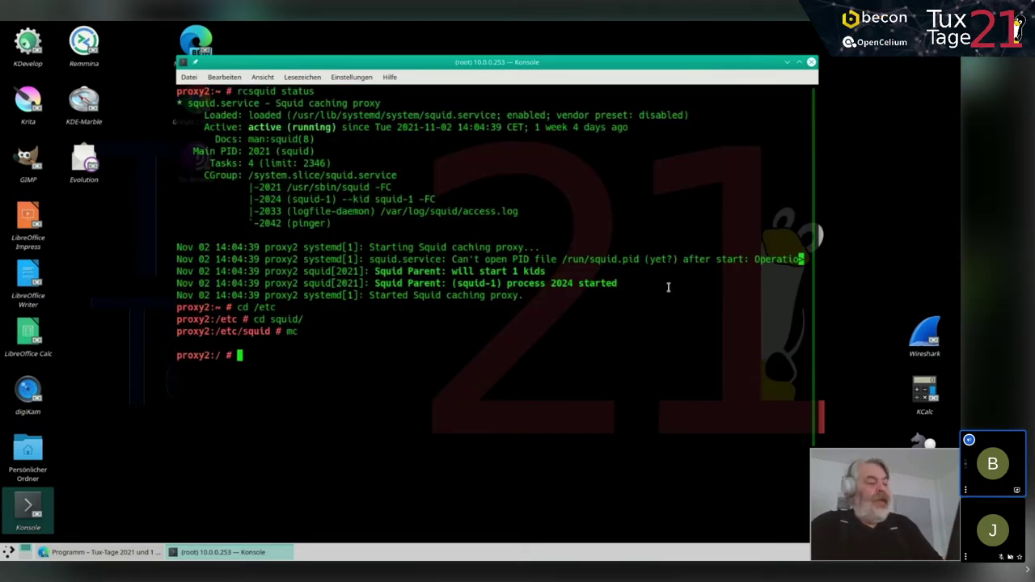
Step: Run sarg in Konsole to regenerate the proxy report, then launch Microsoft Edge
{"action": "type", "text": "sarg"}
{"action": "key", "text": "Return"}
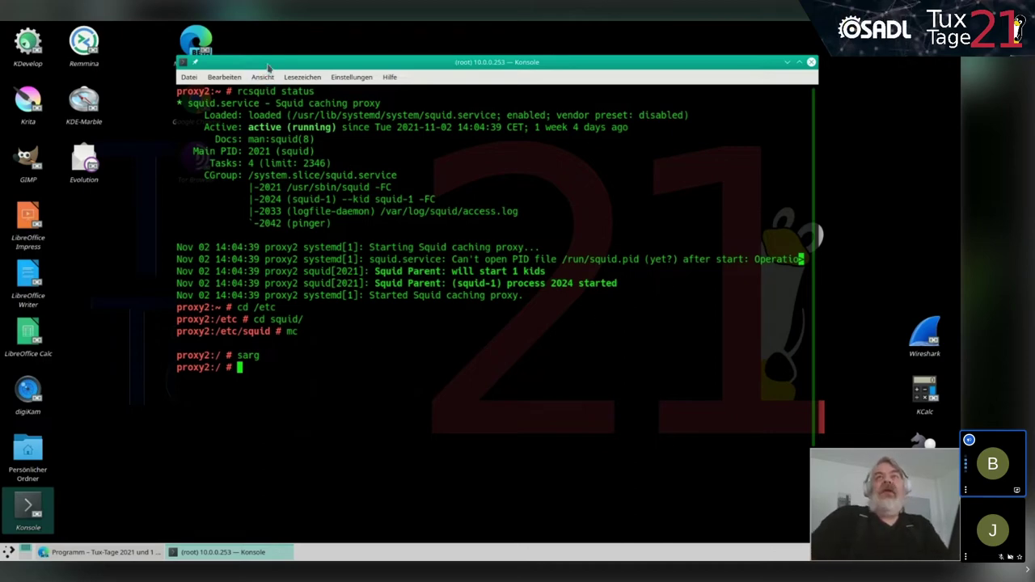
{"action": "left_click_drag", "start_coordinate": [277, 62], "coordinate": [354, 50]}
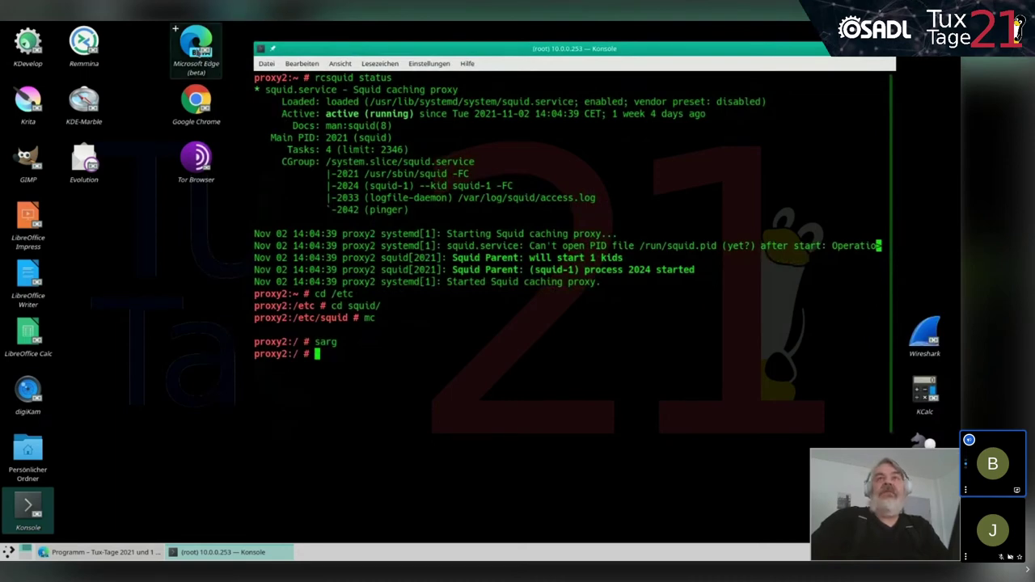
{"action": "double_click", "coordinate": [196, 45]}
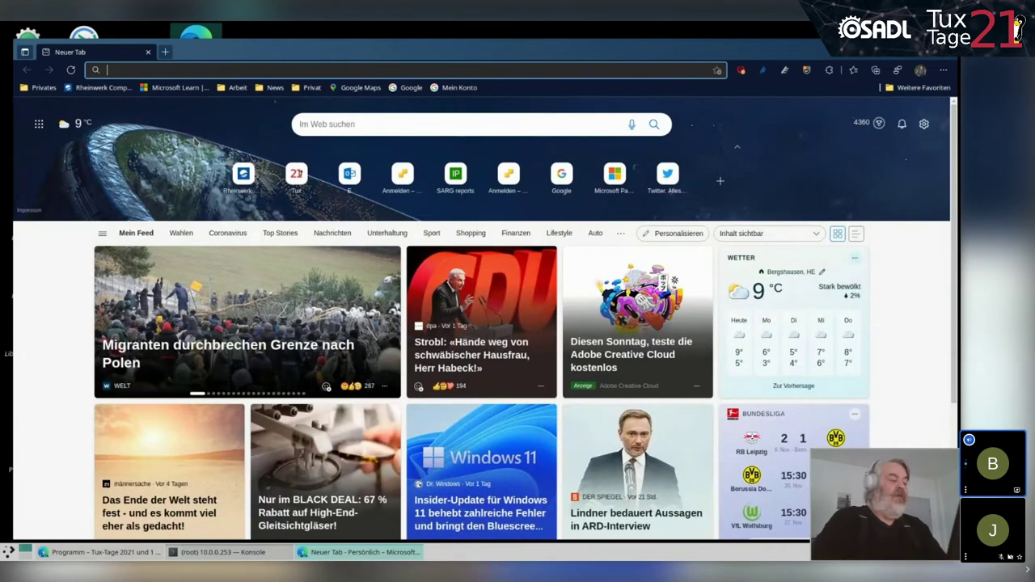
Step: Load 10.0.0.253/sarg in Edge to list the SARG report periods
{"action": "type", "text": "10.0.0."}
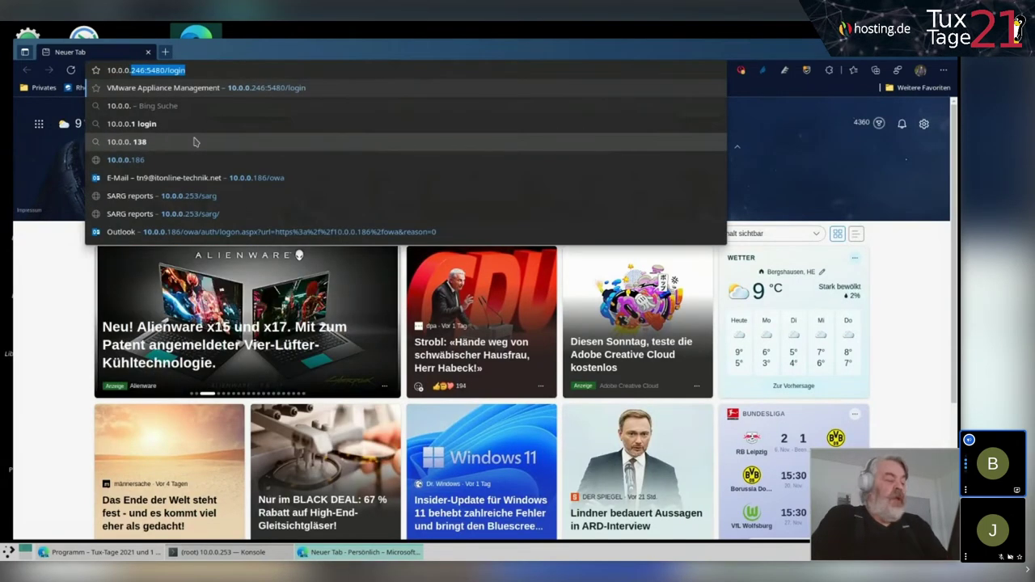
{"action": "type", "text": "253"}
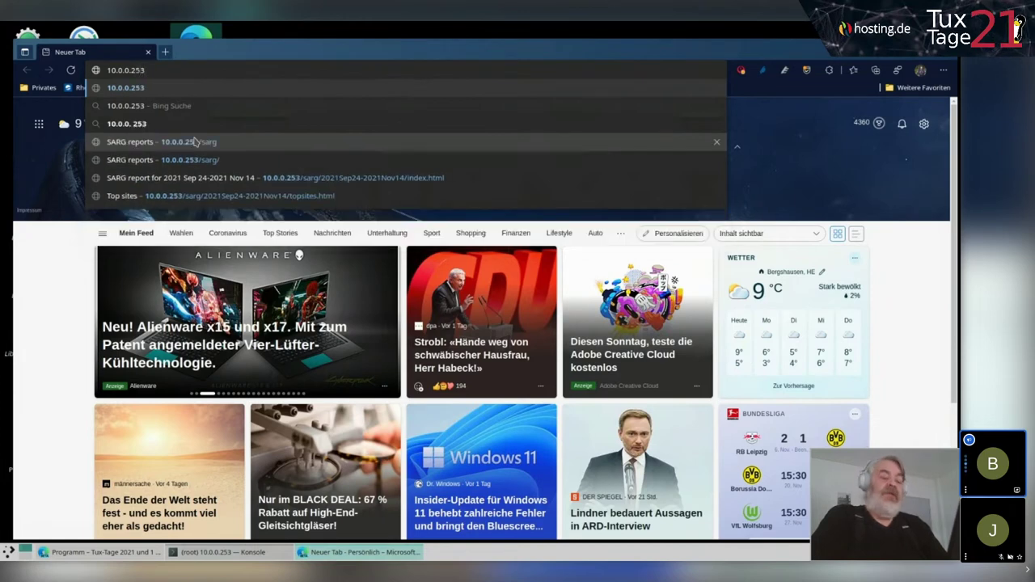
{"action": "type", "text": "/sarg"}
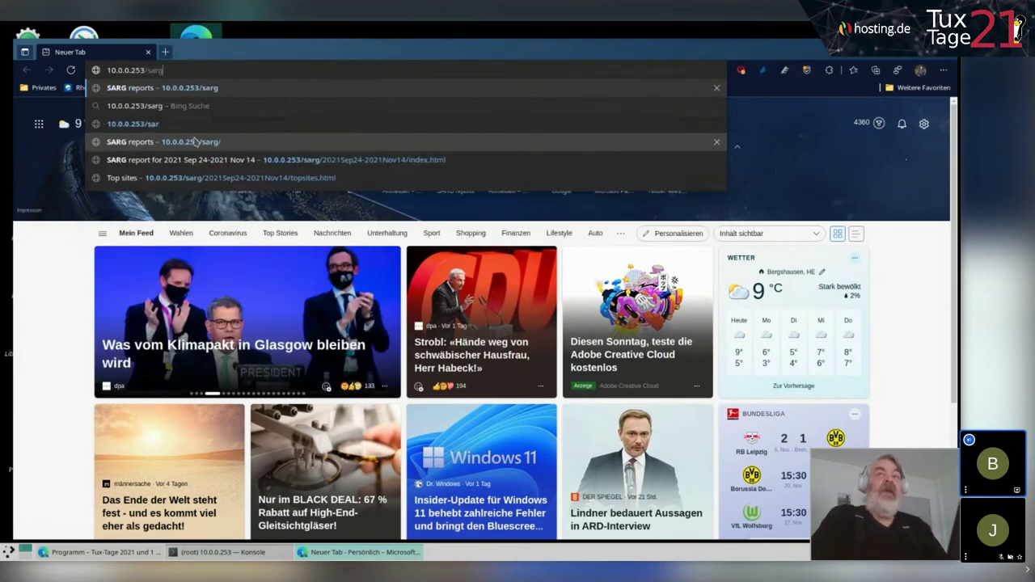
{"action": "key", "text": "Return"}
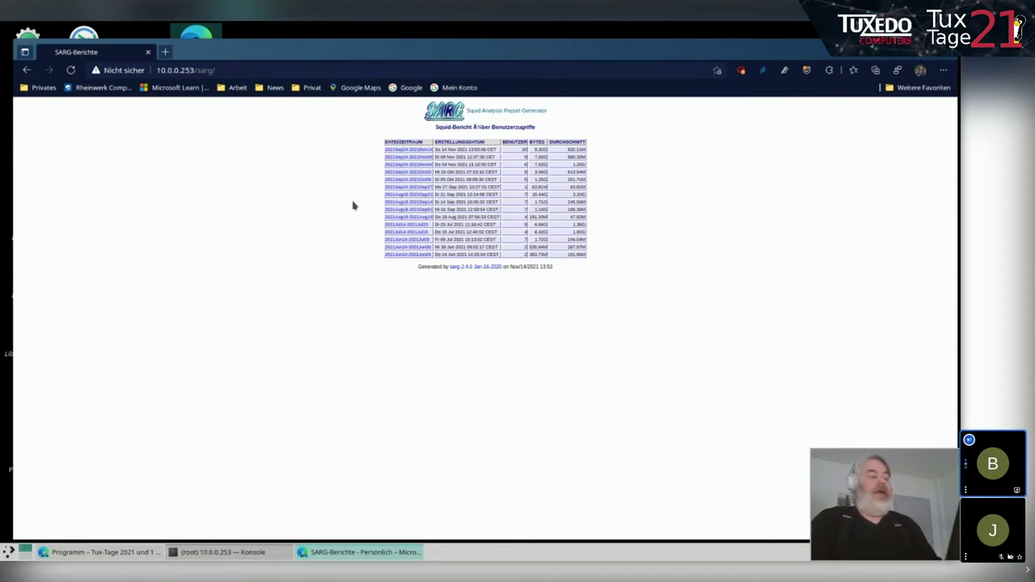
Step: Enlarge the page and open the 2021Sep24–2021Nov14 report's top-users table
{"action": "key", "text": "ctrl+plus"}
{"action": "key", "text": "ctrl+plus"}
{"action": "key", "text": "ctrl+plus"}
{"action": "key", "text": "ctrl+plus"}
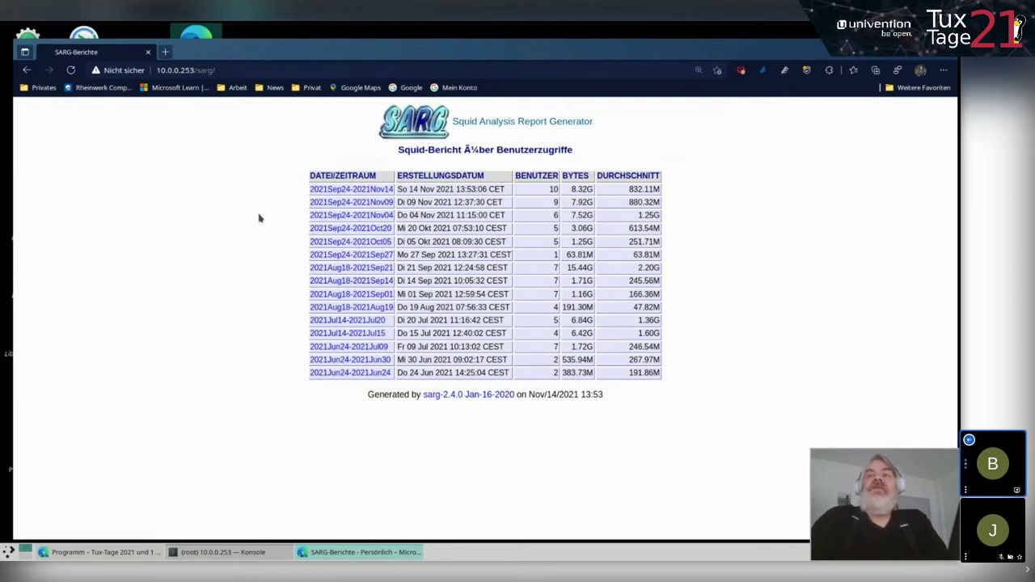
{"action": "left_click", "coordinate": [350, 190]}
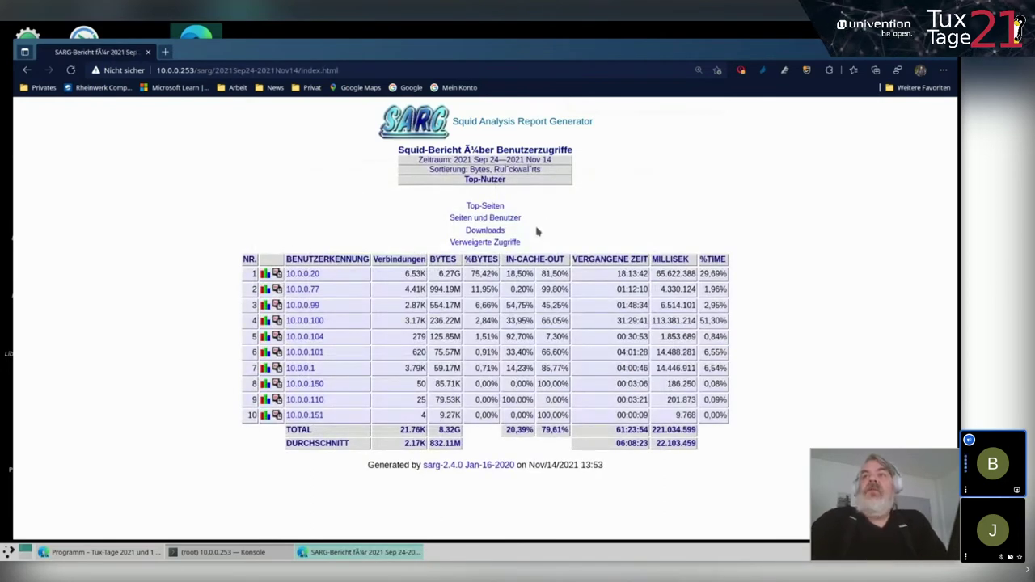
Step: Open the 100 Top-Seiten report and scroll through the top sites list
{"action": "left_click", "coordinate": [482, 207]}
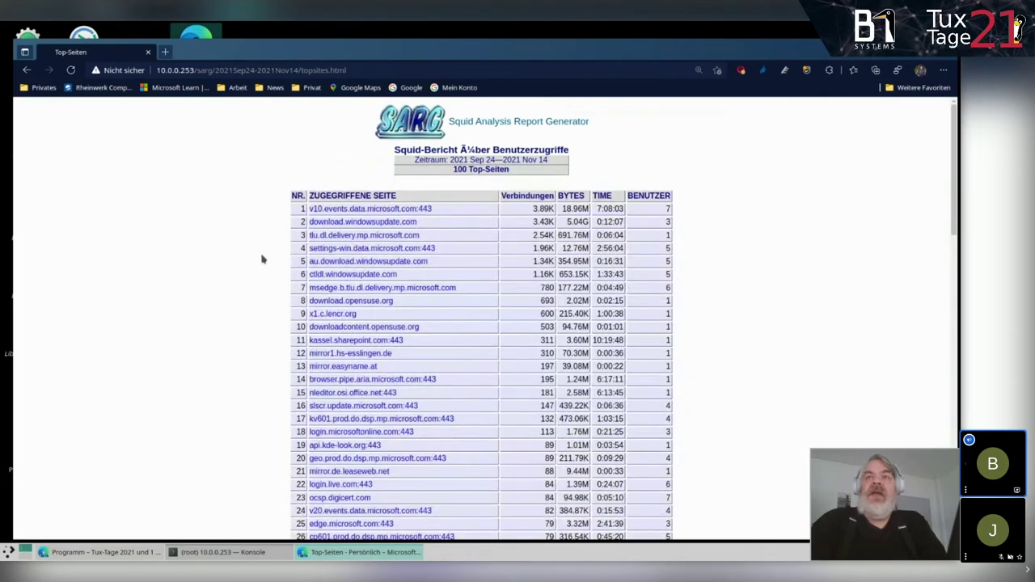
{"action": "scroll", "coordinate": [263, 257], "scroll_direction": "down", "scroll_amount": 1}
{"action": "scroll", "coordinate": [263, 237], "scroll_direction": "down", "scroll_amount": 1}
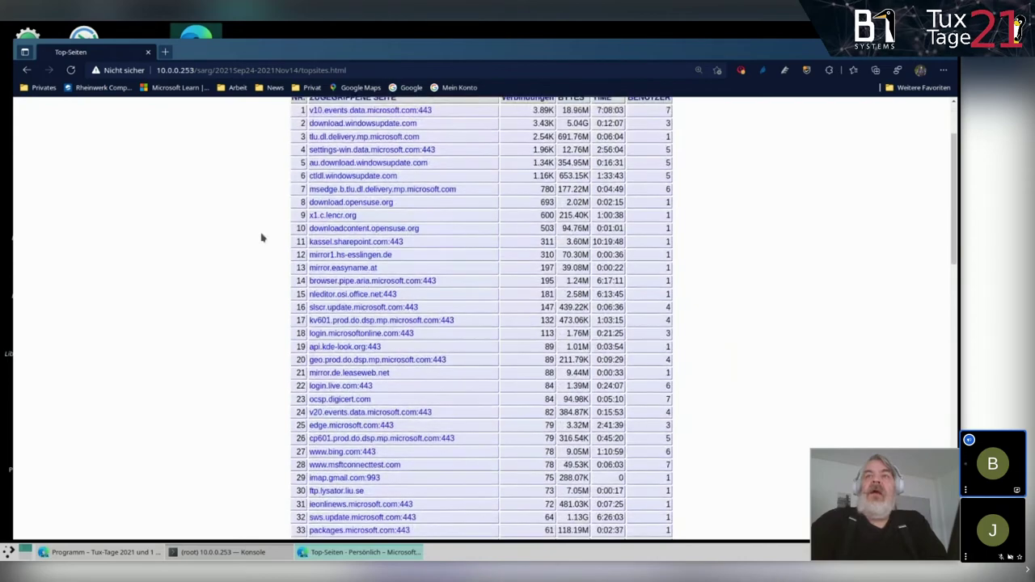
{"action": "scroll", "coordinate": [263, 237], "scroll_direction": "down", "scroll_amount": 1}
{"action": "scroll", "coordinate": [263, 237], "scroll_direction": "down", "scroll_amount": 4}
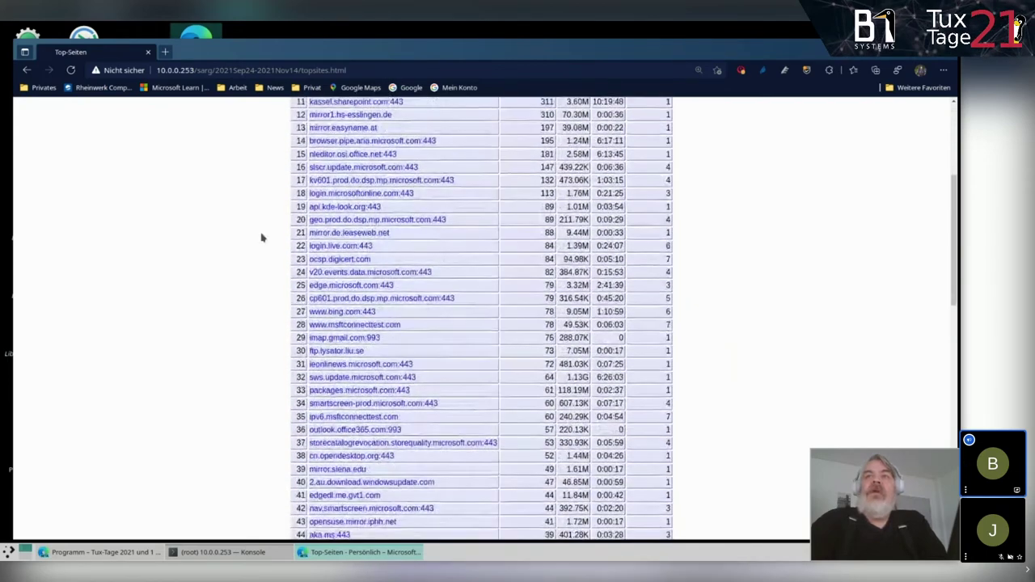
{"action": "scroll", "coordinate": [262, 237], "scroll_direction": "down", "scroll_amount": 4}
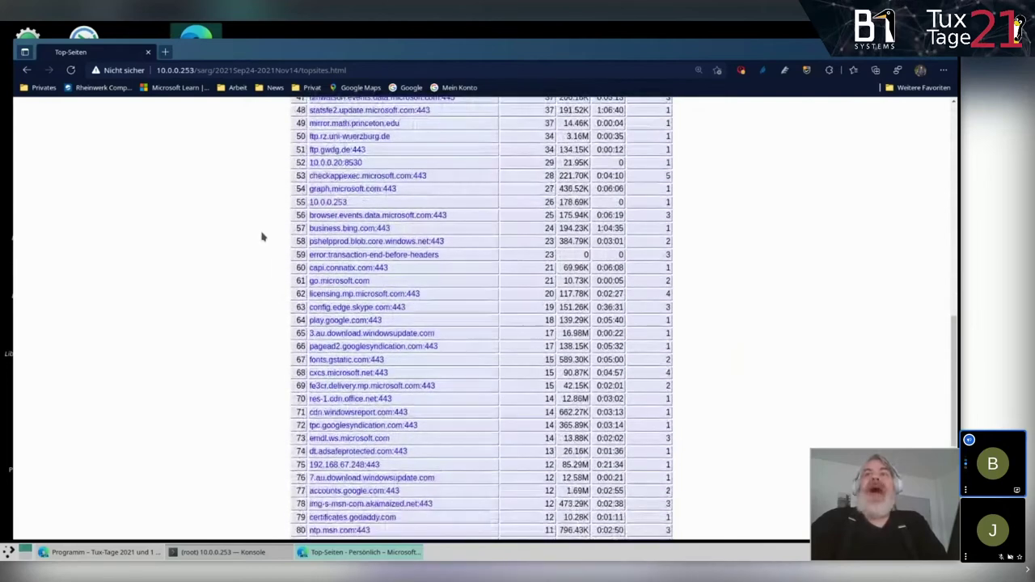
{"action": "scroll", "coordinate": [263, 236], "scroll_direction": "down", "scroll_amount": 1}
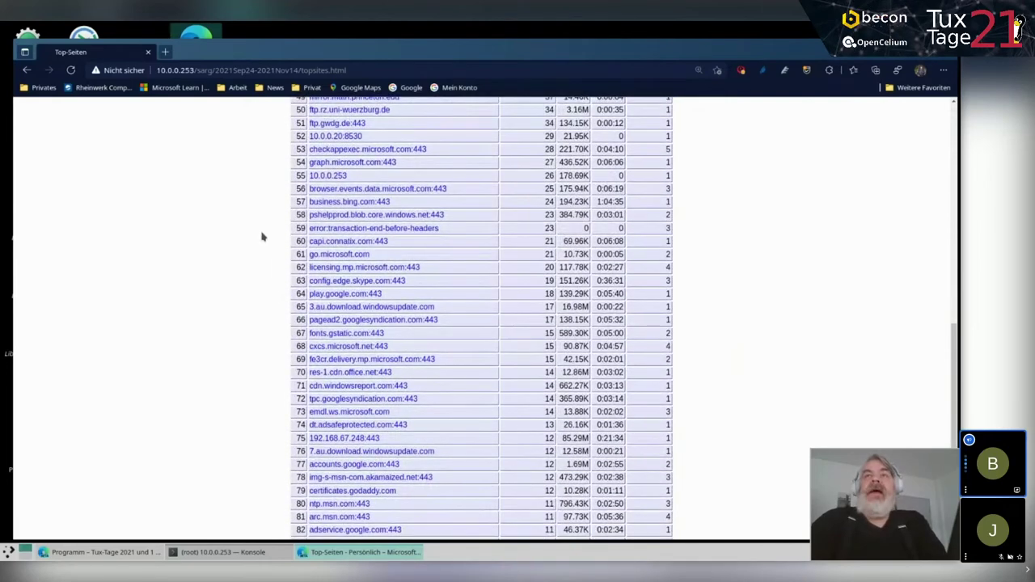
{"action": "scroll", "coordinate": [263, 237], "scroll_direction": "down", "scroll_amount": 3}
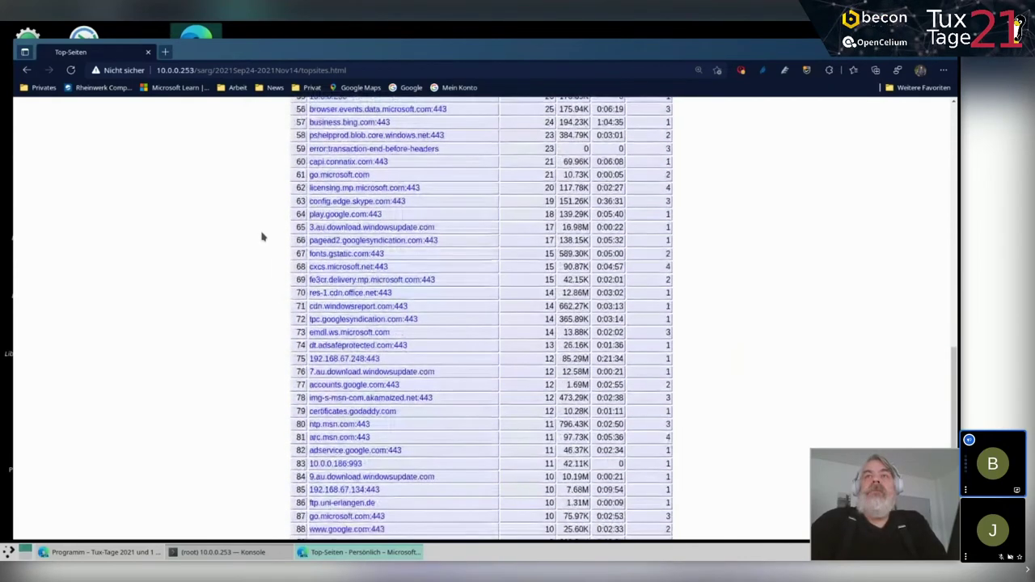
{"action": "scroll", "coordinate": [263, 237], "scroll_direction": "down", "scroll_amount": 2}
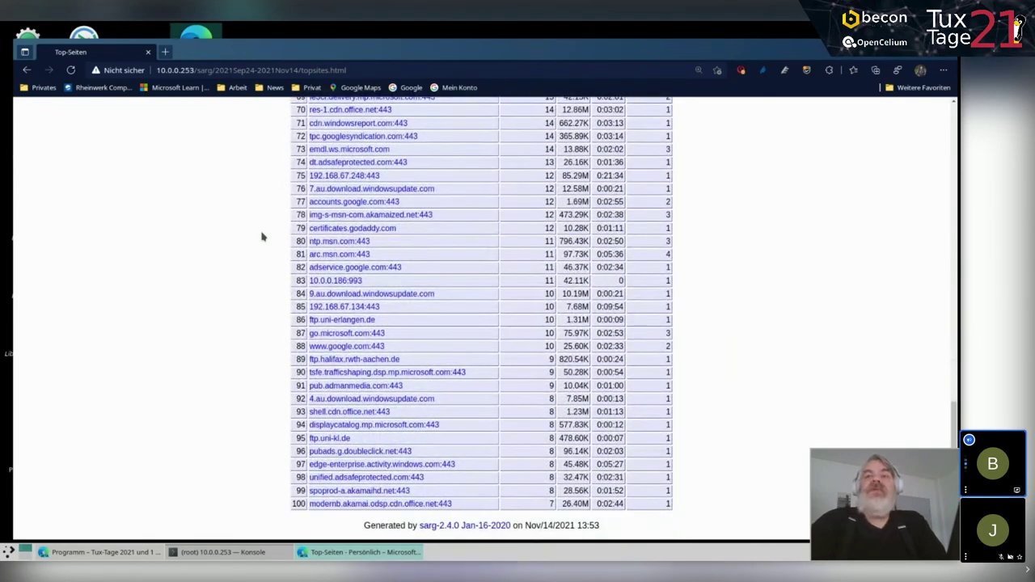
{"action": "scroll", "coordinate": [263, 237], "scroll_direction": "up", "scroll_amount": 10}
{"action": "scroll", "coordinate": [263, 236], "scroll_direction": "up", "scroll_amount": 8}
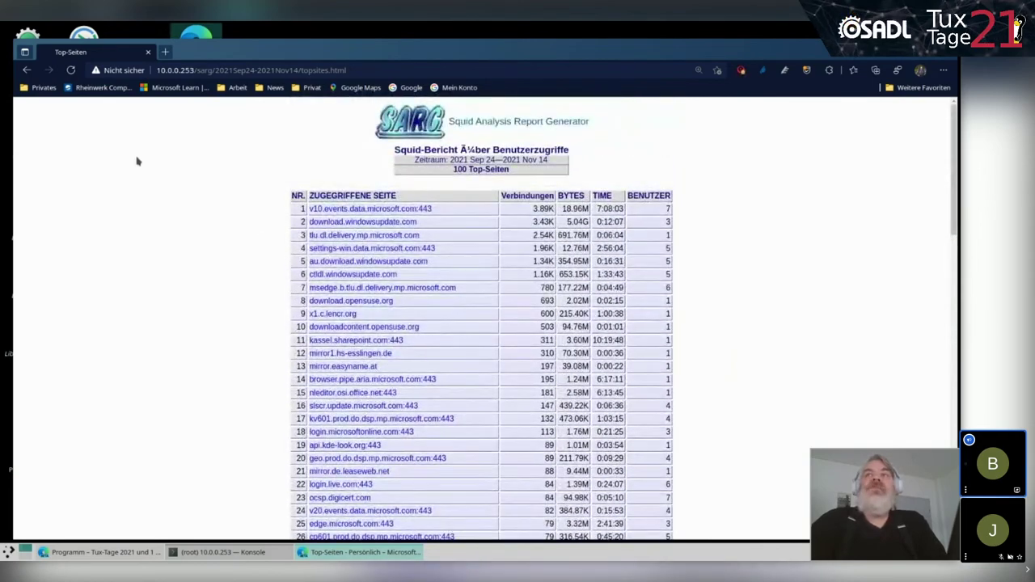
Step: Review the accessed-sites report for user 10.0.0.100, then return to the top-users overview
{"action": "left_click", "coordinate": [28, 71]}
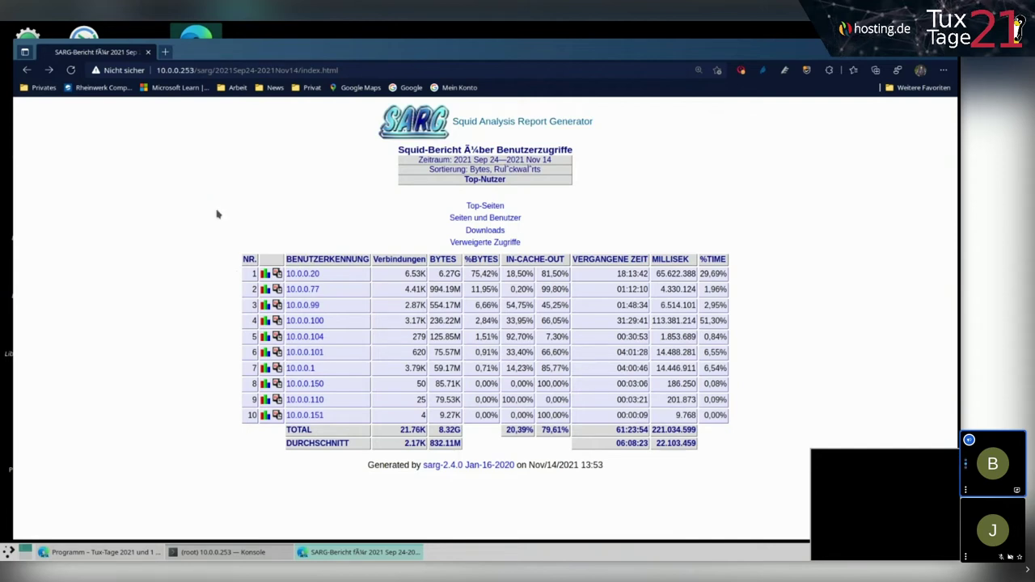
{"action": "left_click", "coordinate": [294, 321]}
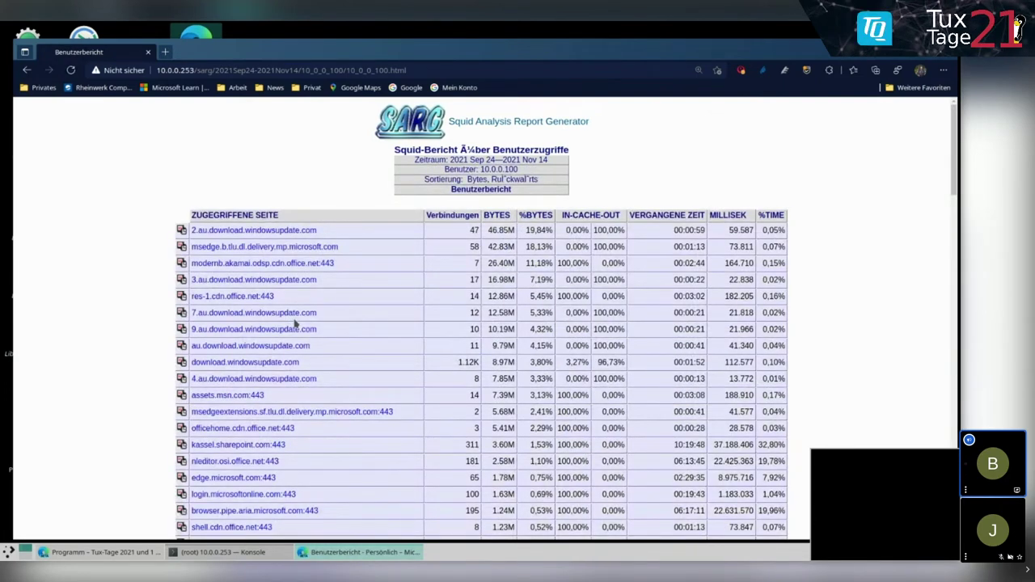
{"action": "scroll", "coordinate": [132, 284], "scroll_direction": "down", "scroll_amount": 3}
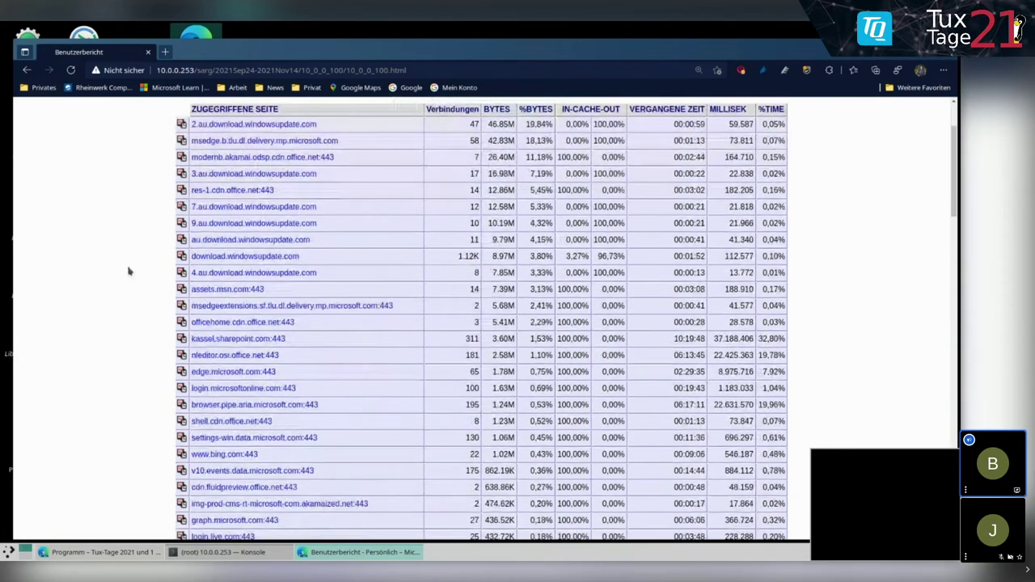
{"action": "scroll", "coordinate": [127, 271], "scroll_direction": "down", "scroll_amount": 6}
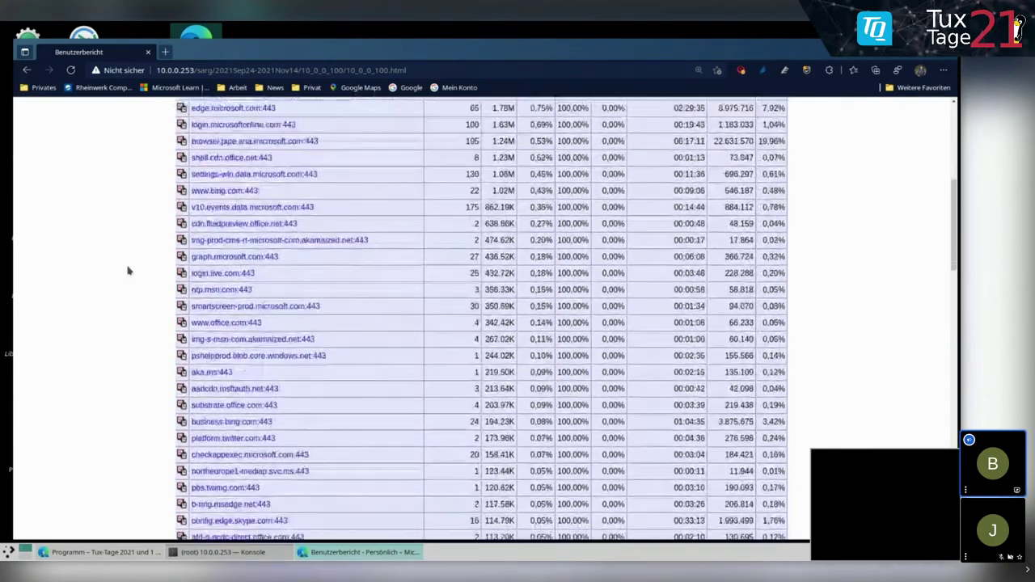
{"action": "scroll", "coordinate": [128, 271], "scroll_direction": "down", "scroll_amount": 4}
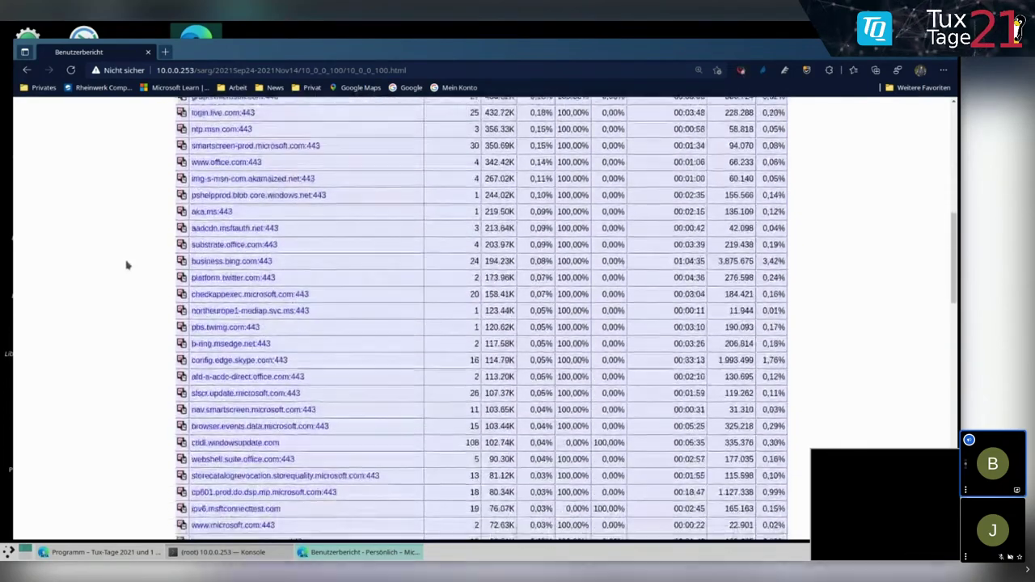
{"action": "scroll", "coordinate": [126, 265], "scroll_direction": "down", "scroll_amount": 6}
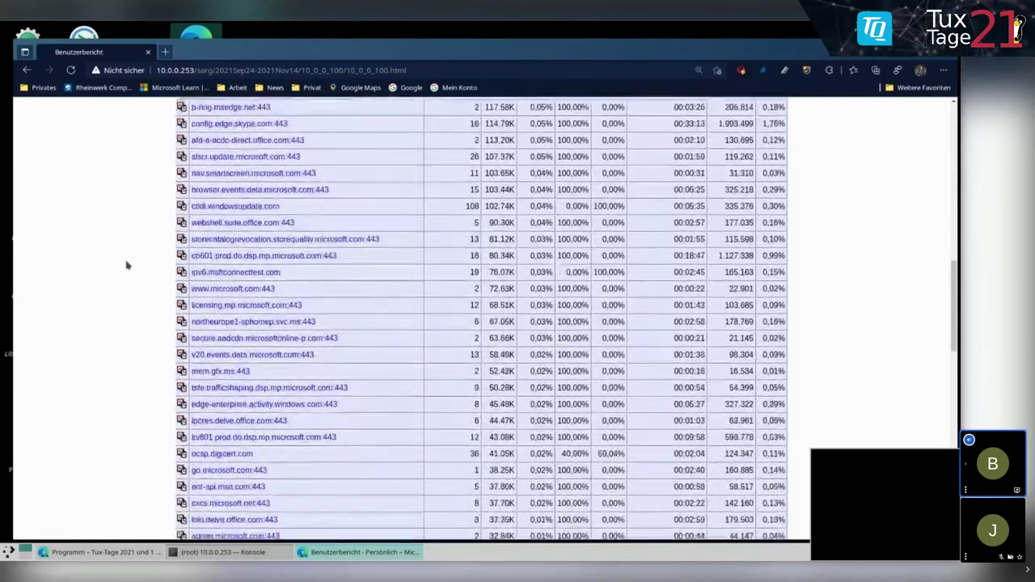
{"action": "scroll", "coordinate": [127, 265], "scroll_direction": "down", "scroll_amount": 6}
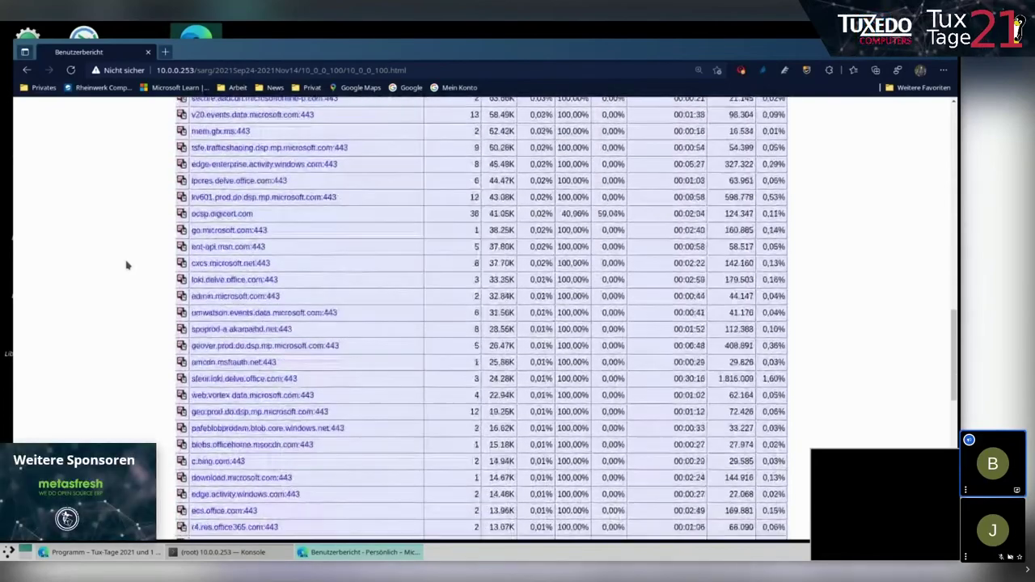
{"action": "scroll", "coordinate": [127, 264], "scroll_direction": "down", "scroll_amount": 6}
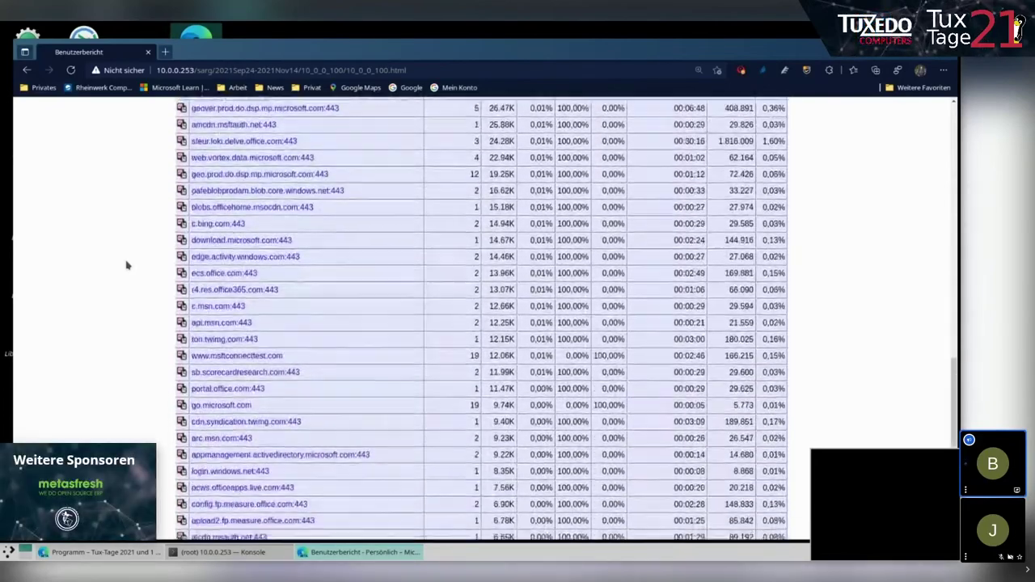
{"action": "scroll", "coordinate": [127, 264], "scroll_direction": "down", "scroll_amount": 8}
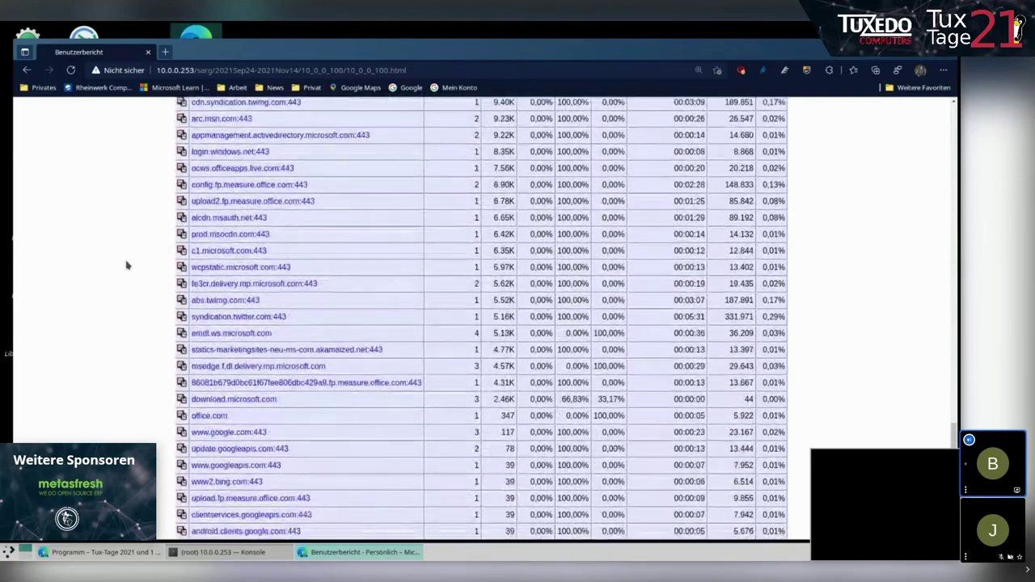
{"action": "scroll", "coordinate": [127, 264], "scroll_direction": "up", "scroll_amount": 17}
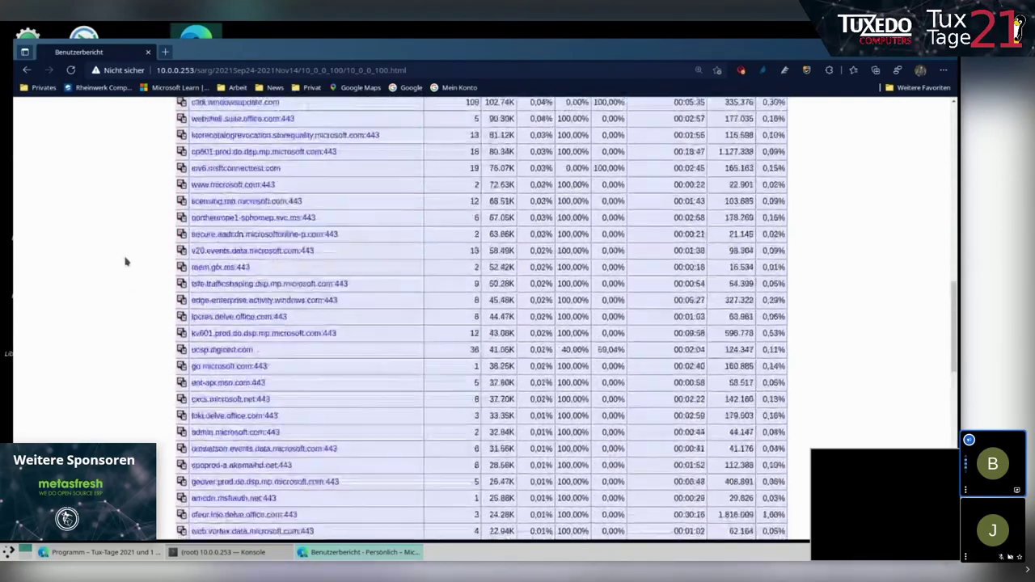
{"action": "scroll", "coordinate": [125, 262], "scroll_direction": "up", "scroll_amount": 20}
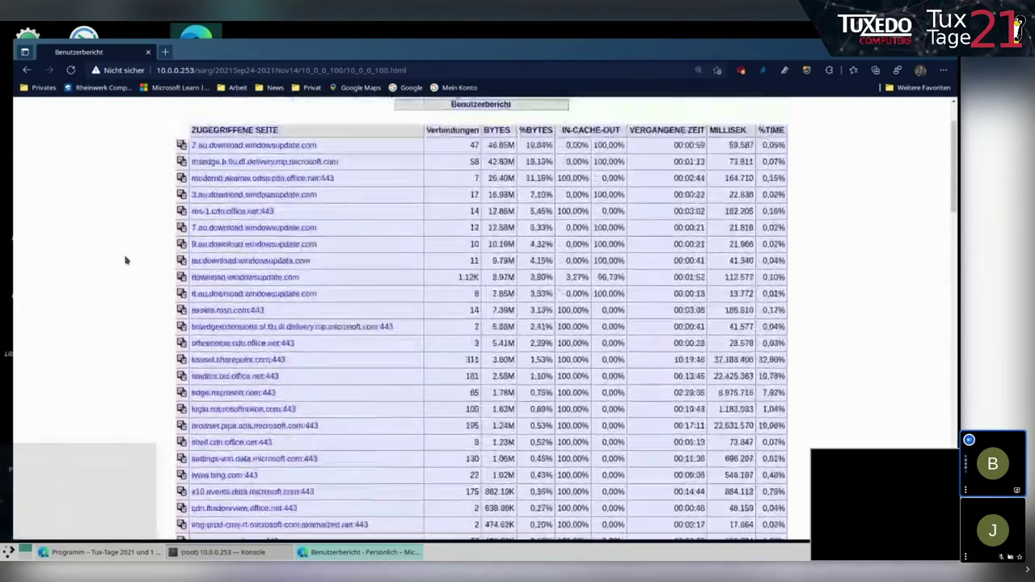
{"action": "scroll", "coordinate": [126, 260], "scroll_direction": "up", "scroll_amount": 2}
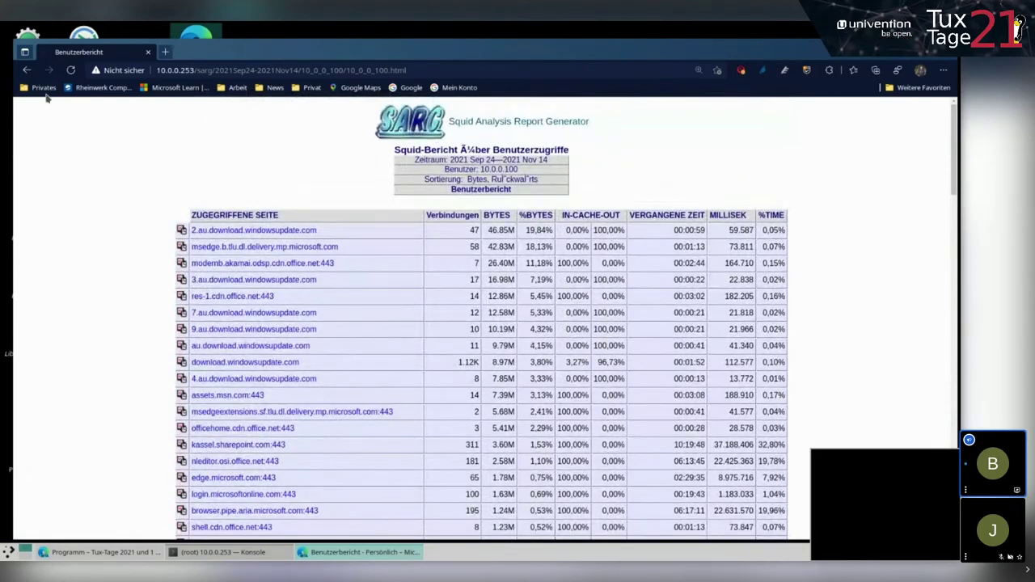
{"action": "left_click", "coordinate": [27, 71]}
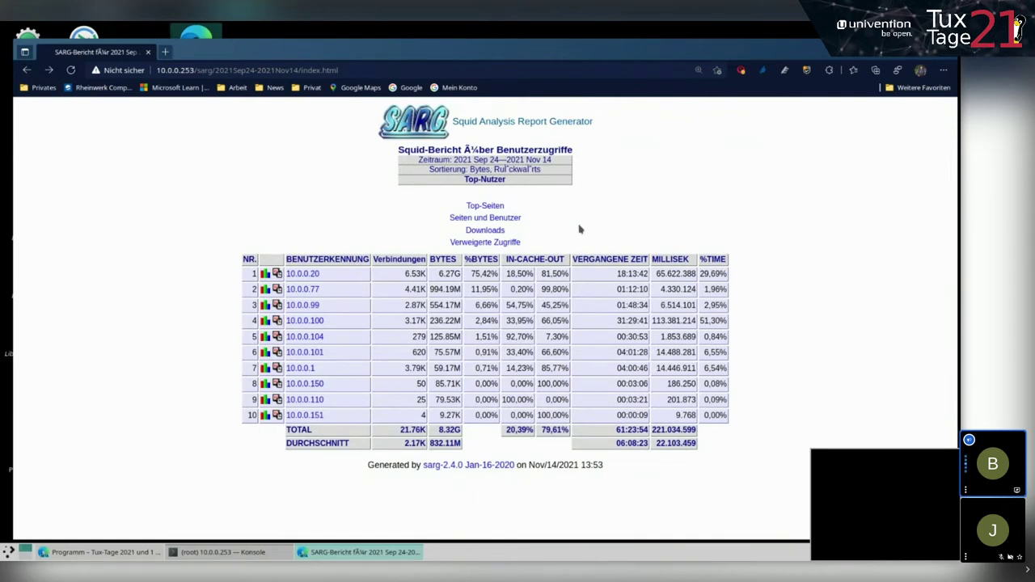
Step: Close the browser, list interface addresses with ip a, then start YaST on proxy2
{"action": "key", "text": "ctrl+w"}
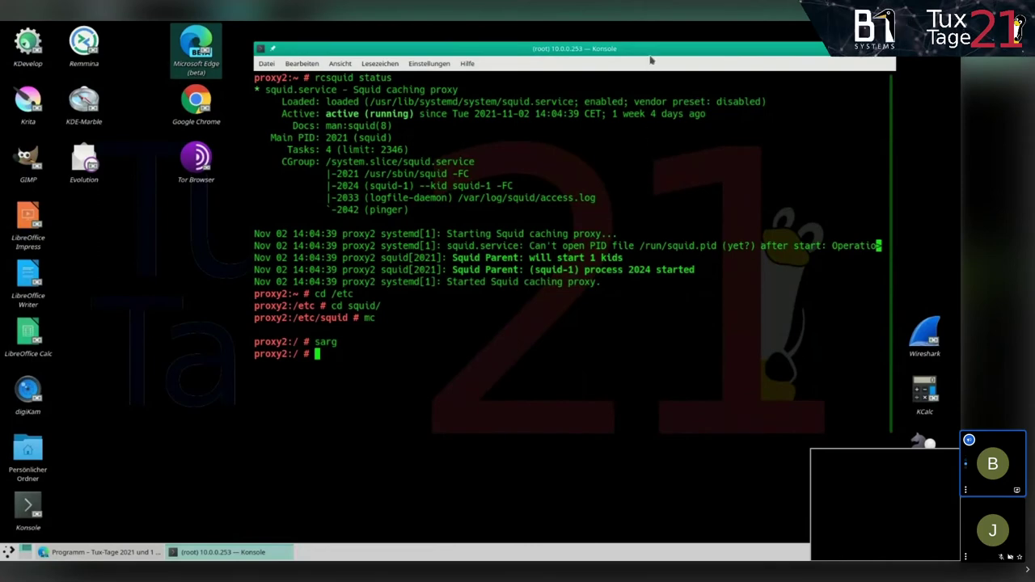
{"action": "left_click_drag", "start_coordinate": [650, 50], "coordinate": [590, 44]}
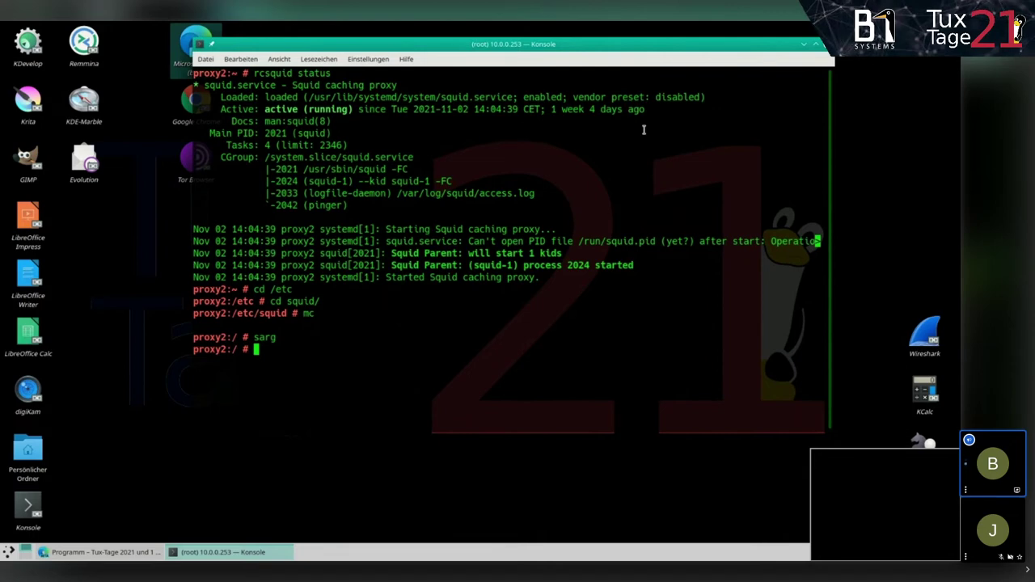
{"action": "type", "text": "ip a"}
{"action": "key", "text": "Return"}
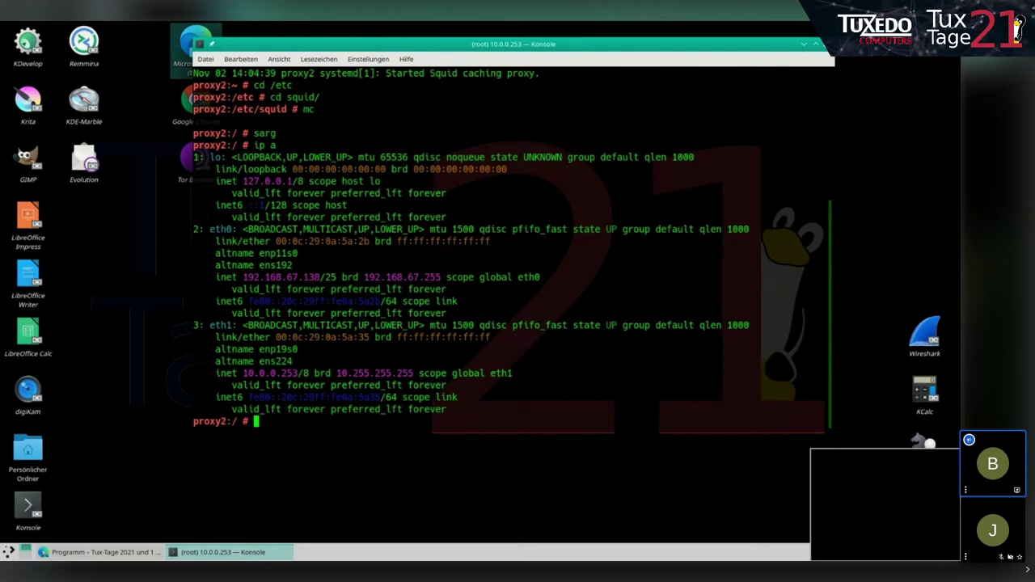
{"action": "type", "text": "yast"}
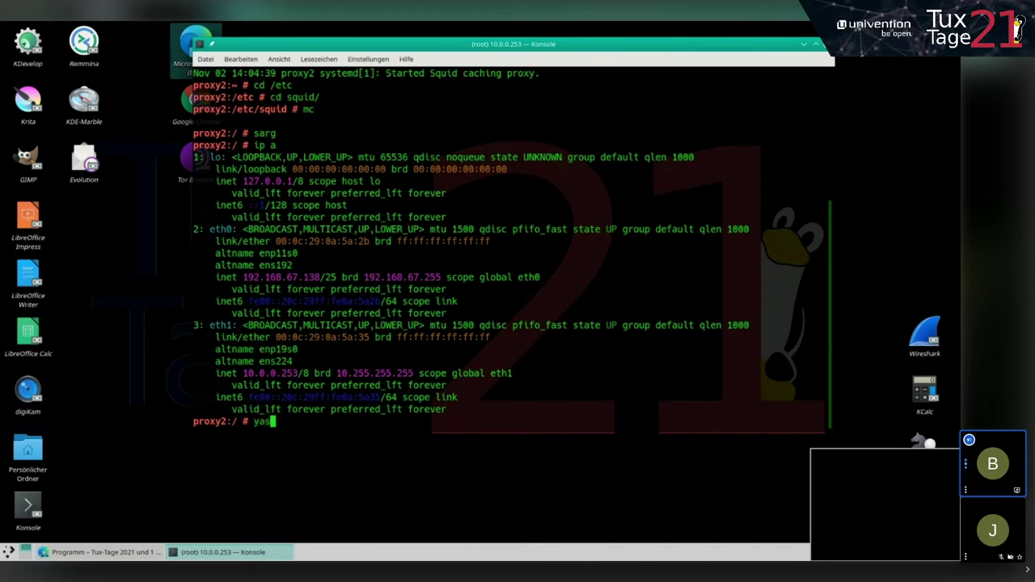
{"action": "key", "text": "Return"}
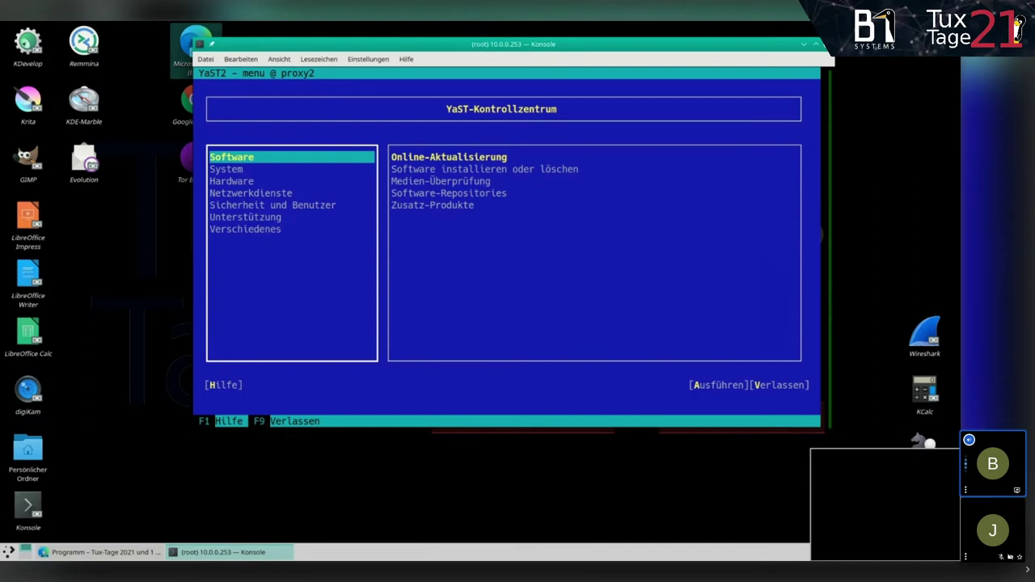
Step: Open the Firewall module under Sicherheit und Benutzer
{"action": "key", "text": "Down"}
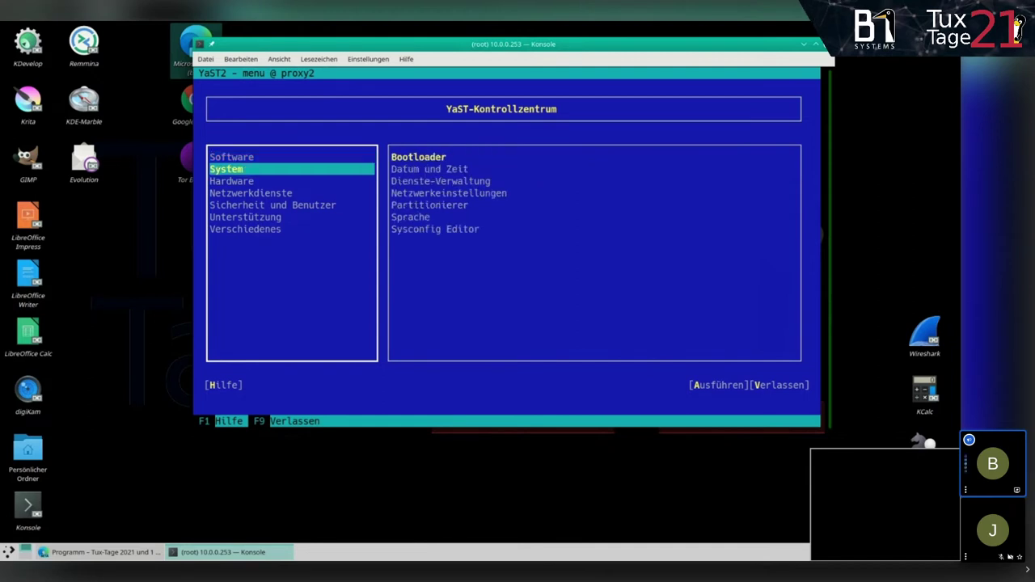
{"action": "key", "text": "Down"}
{"action": "key", "text": "Down"}
{"action": "key", "text": "Down"}
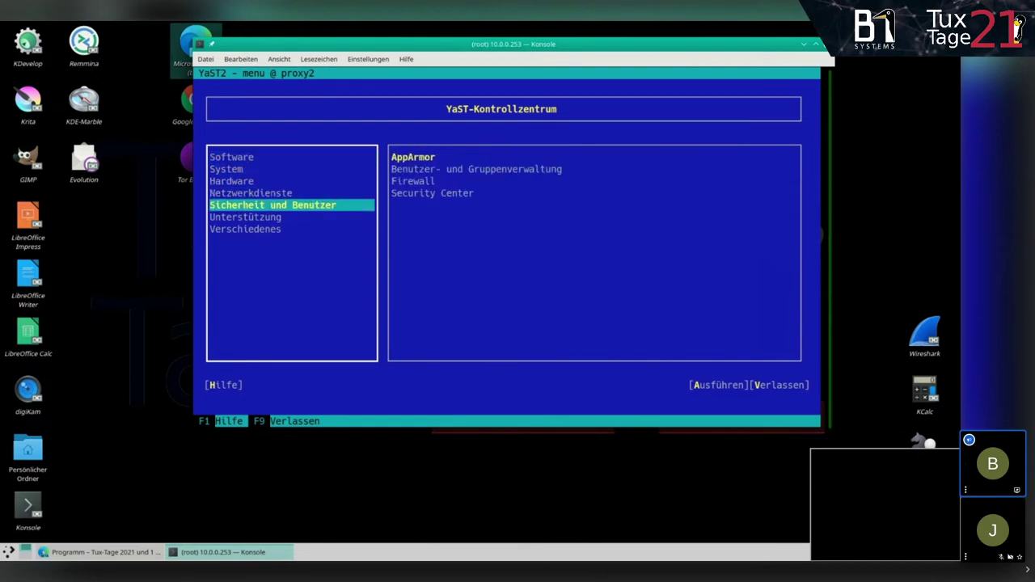
{"action": "key", "text": "Tab"}
{"action": "key", "text": "Down"}
{"action": "key", "text": "Down"}
{"action": "key", "text": "Return"}
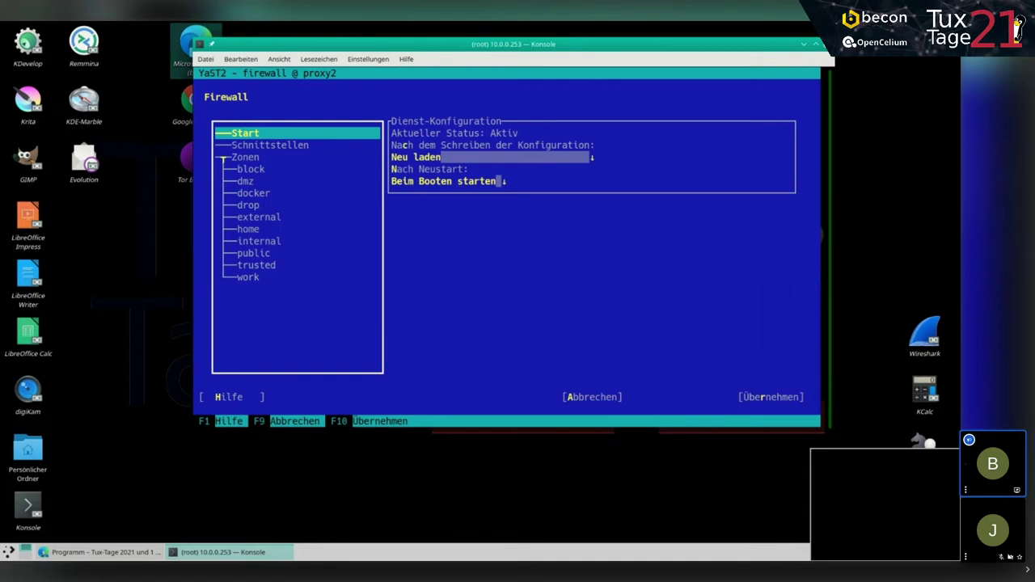
Step: Check each interface's zone, then show the external zone's allowed services, including squid and ssh
{"action": "left_click", "coordinate": [270, 145]}
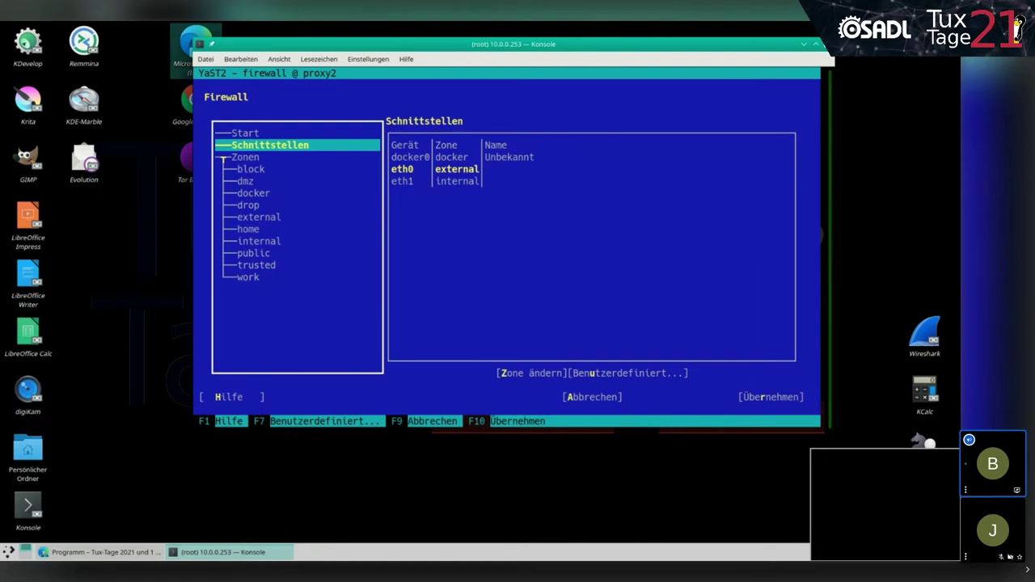
{"action": "key", "text": "Down"}
{"action": "key", "text": "Down"}
{"action": "key", "text": "Down"}
{"action": "key", "text": "Down"}
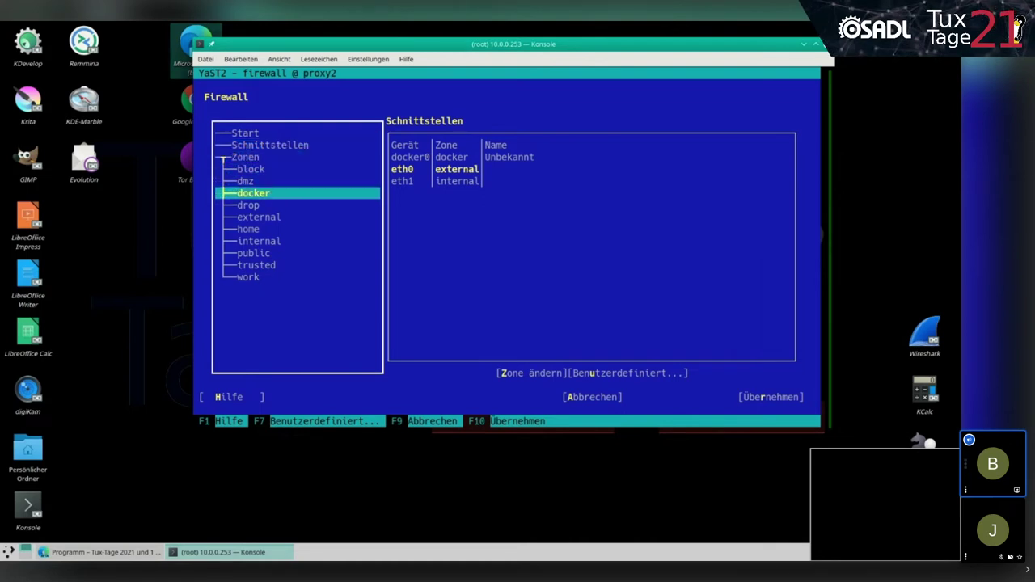
{"action": "key", "text": "Down"}
{"action": "key", "text": "Down"}
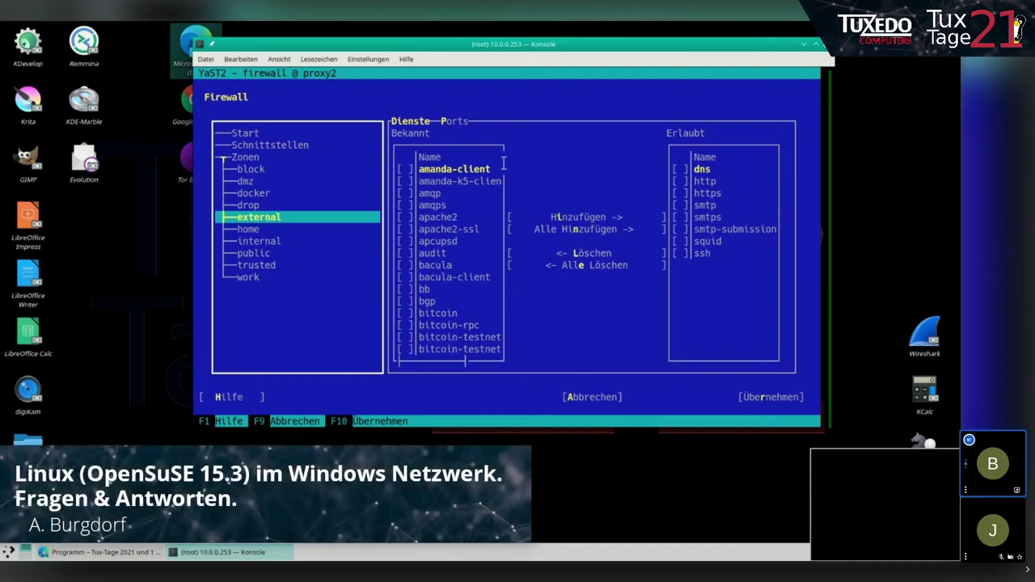
Step: Review the internal zone's allowed services, then close the Firewall module
{"action": "key", "text": "Down"}
{"action": "key", "text": "Down"}
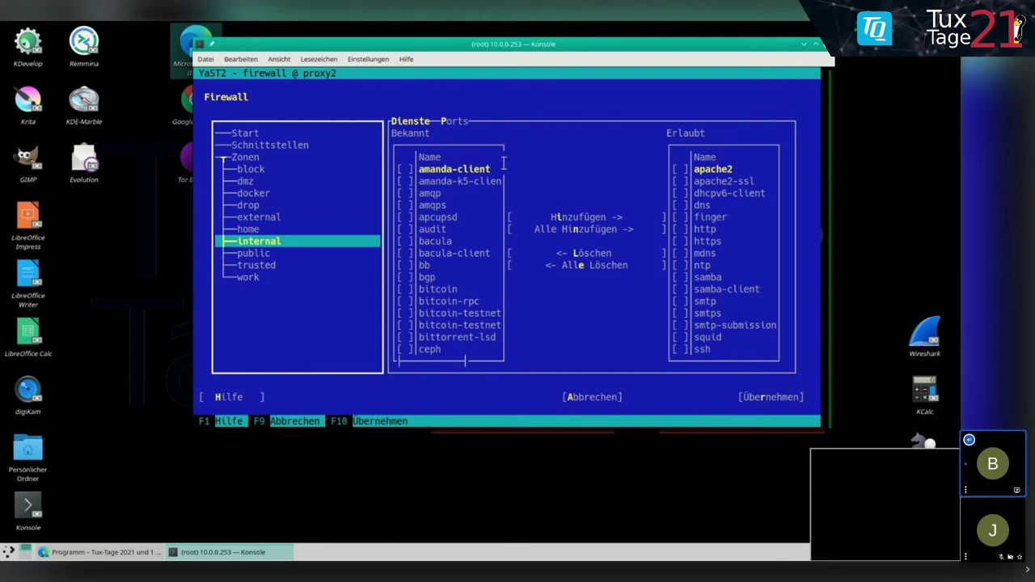
{"action": "key", "text": "Tab"}
{"action": "key", "text": "Tab"}
{"action": "key", "text": "Tab"}
{"action": "key", "text": "Tab"}
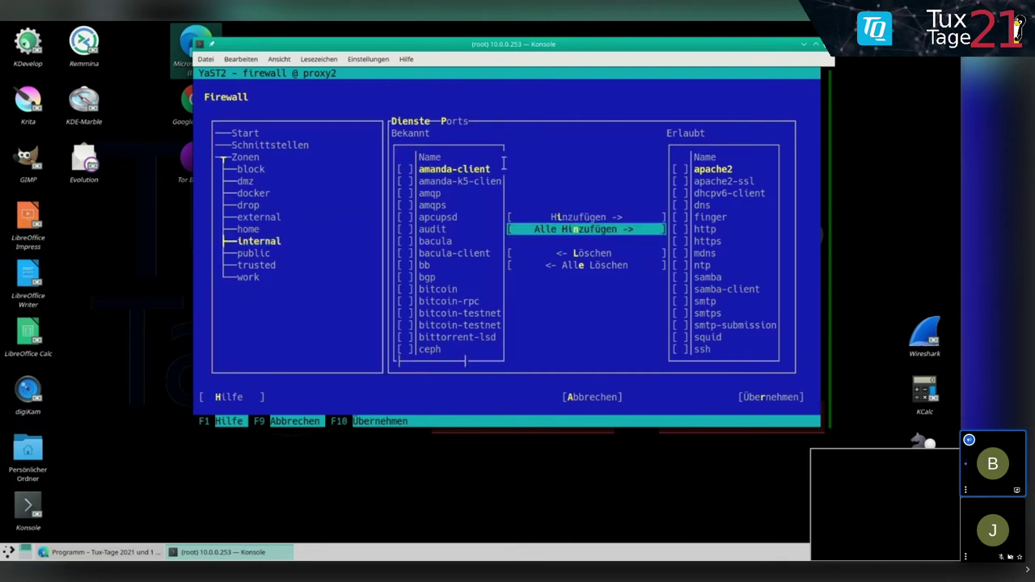
{"action": "key", "text": "Tab"}
{"action": "key", "text": "Tab"}
{"action": "key", "text": "Tab"}
{"action": "key", "text": "Tab"}
{"action": "key", "text": "Tab"}
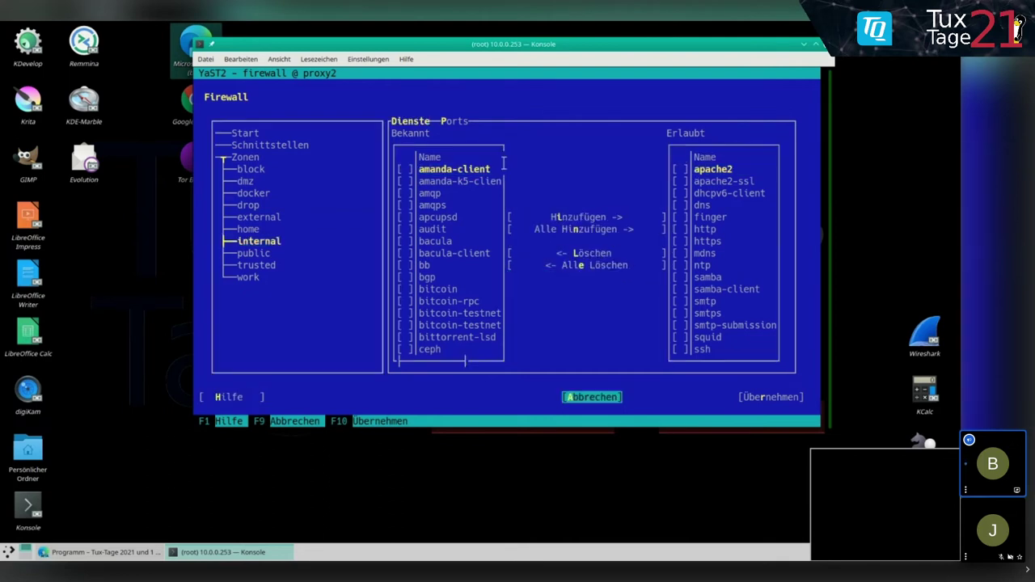
{"action": "key", "text": "Tab"}
{"action": "key", "text": "Return"}
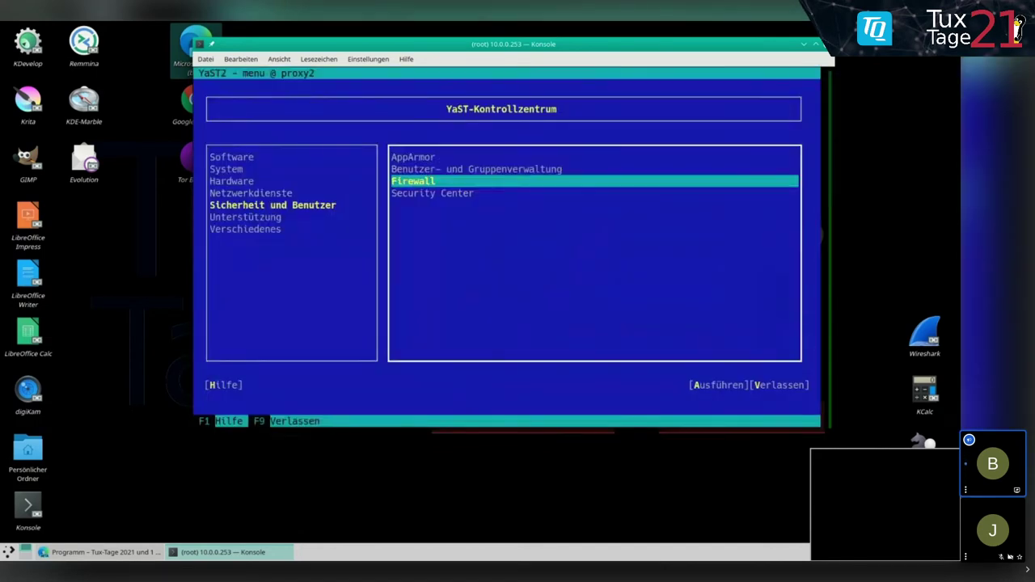
Step: Quit the YaST control centre and refocus the Konsole window
{"action": "key", "text": "Tab"}
{"action": "key", "text": "Tab"}
{"action": "key", "text": "Tab"}
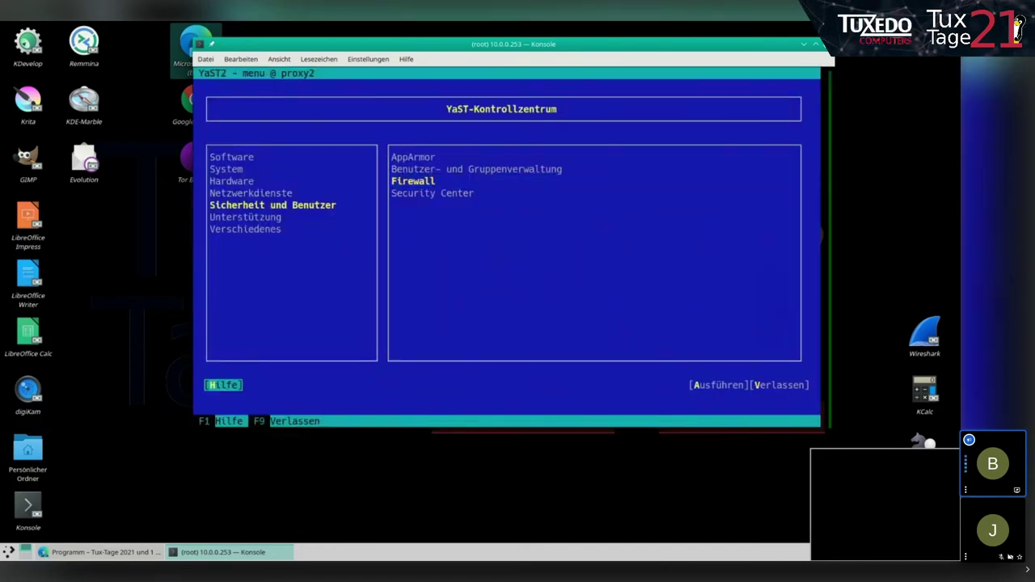
{"action": "key", "text": "Return"}
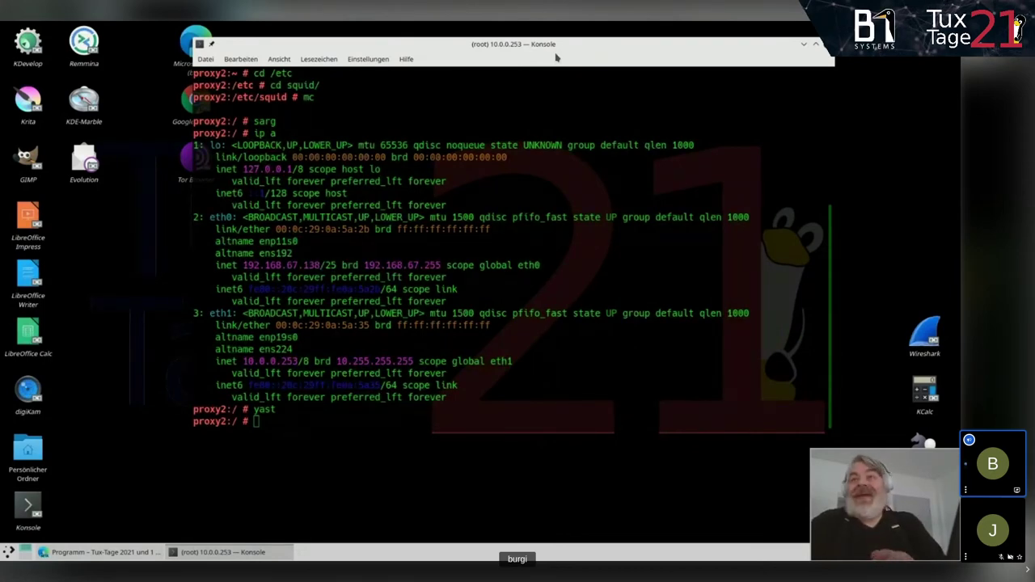
{"action": "left_click", "coordinate": [555, 198]}
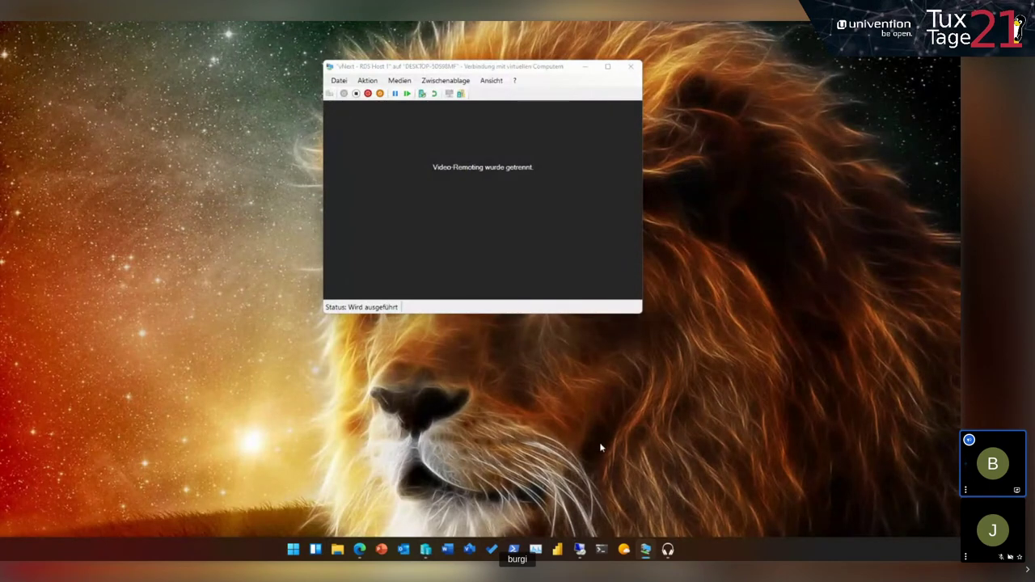
Step: Bring the openSUSE Leap 15.3 VM window back to the front from the Hyper-V taskbar icon
{"action": "mouse_move", "coordinate": [426, 549]}
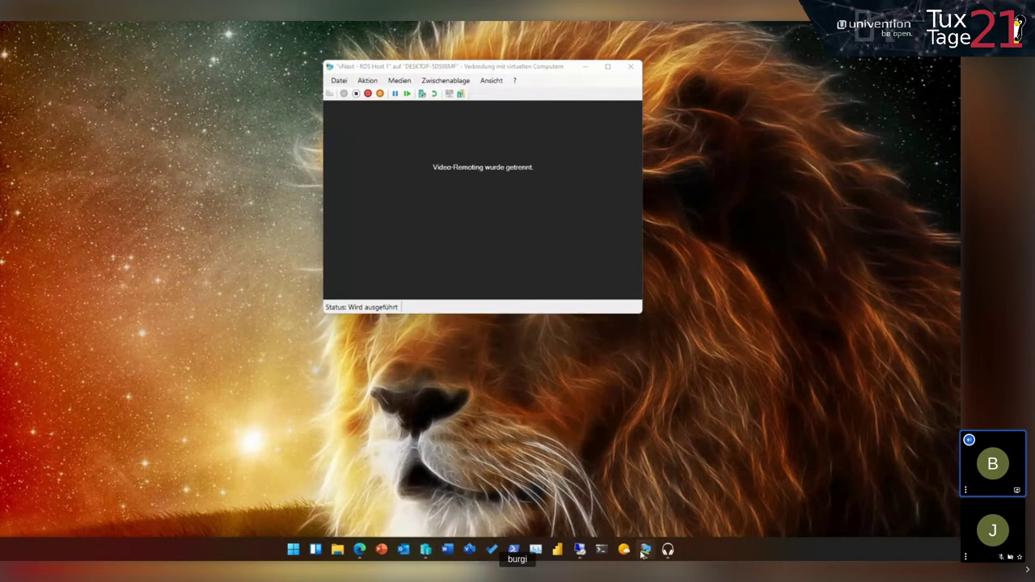
Step: Bring the openSUSE VM forward and select the RD Server connection at 10.0.0.150 in Remmina
{"action": "mouse_move", "coordinate": [645, 549]}
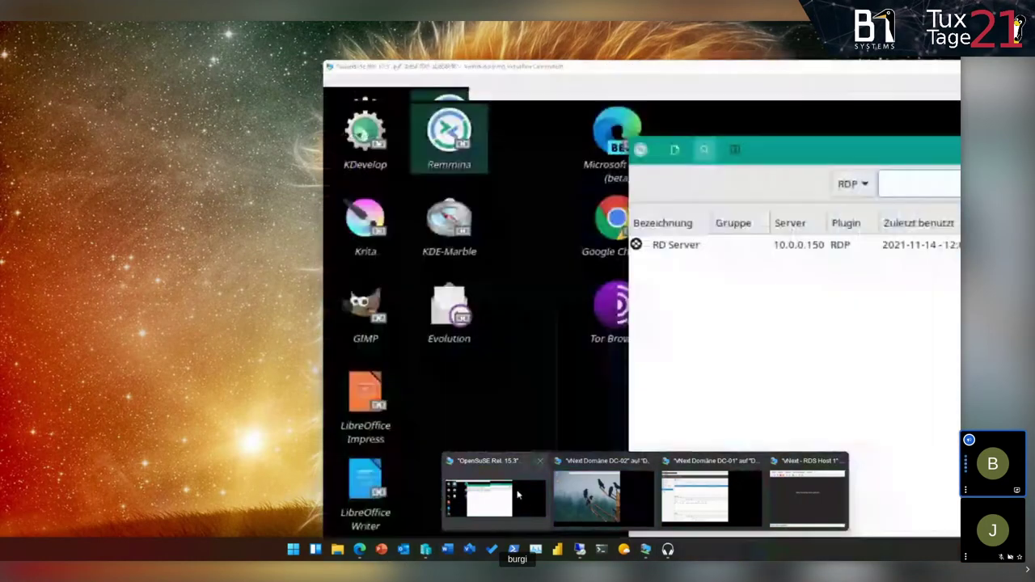
{"action": "left_click", "coordinate": [518, 493]}
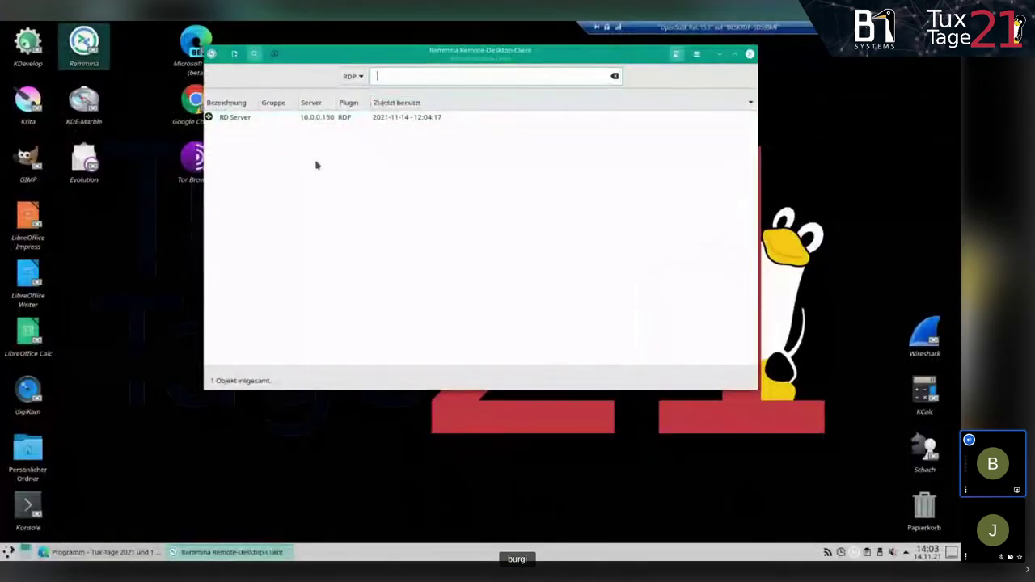
{"action": "left_click", "coordinate": [315, 118]}
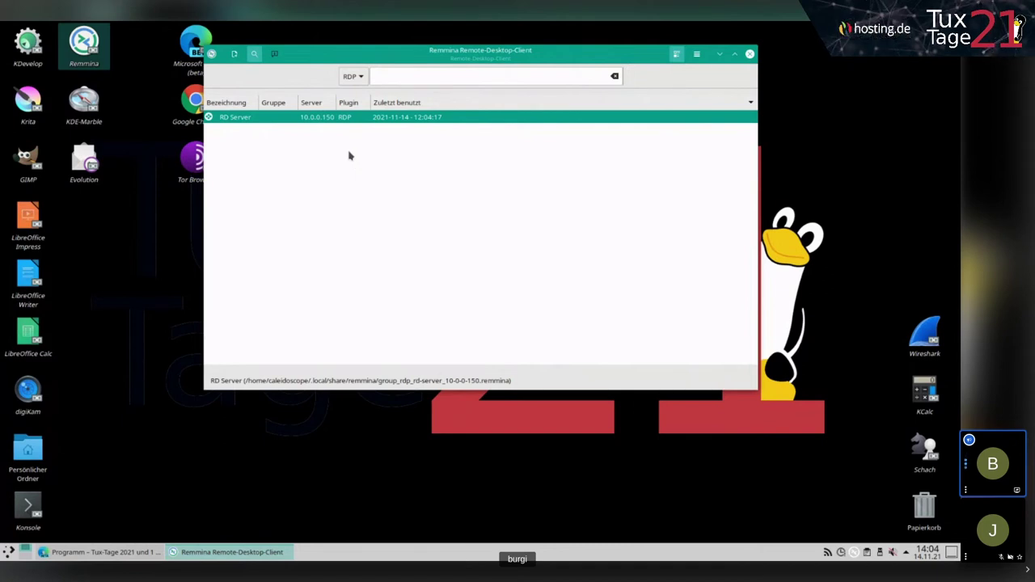
Step: Connect to RD Server, launch Outlook showing 'Dies ist ein Test', and check the Tools dropdown
{"action": "double_click", "coordinate": [339, 120]}
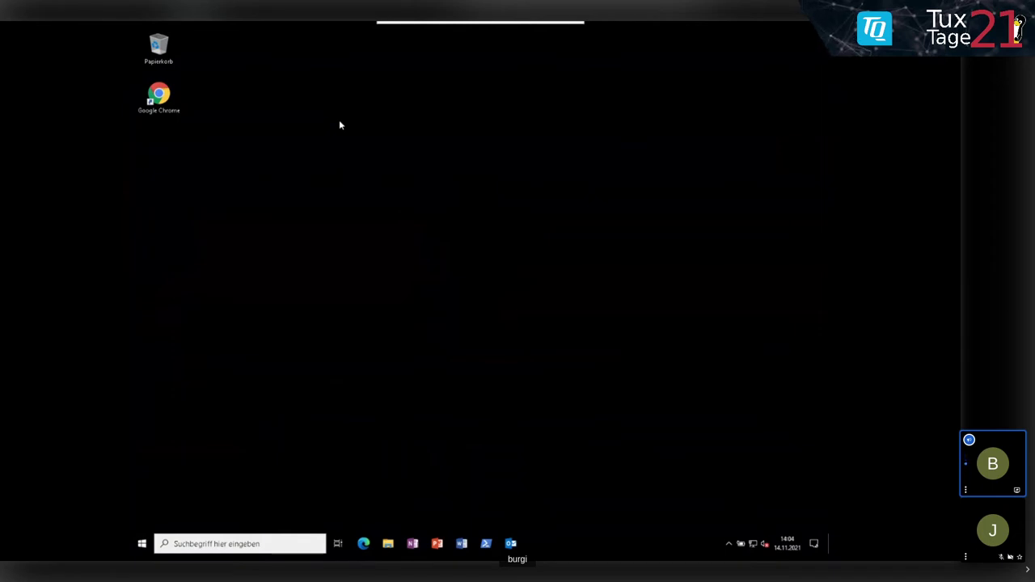
{"action": "left_click", "coordinate": [510, 543]}
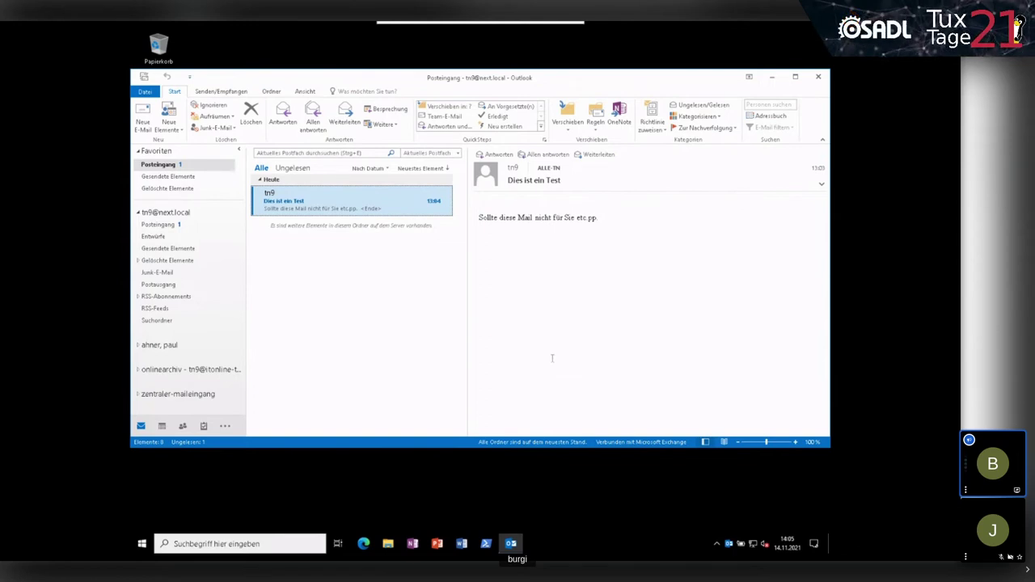
{"action": "mouse_move", "coordinate": [481, 22]}
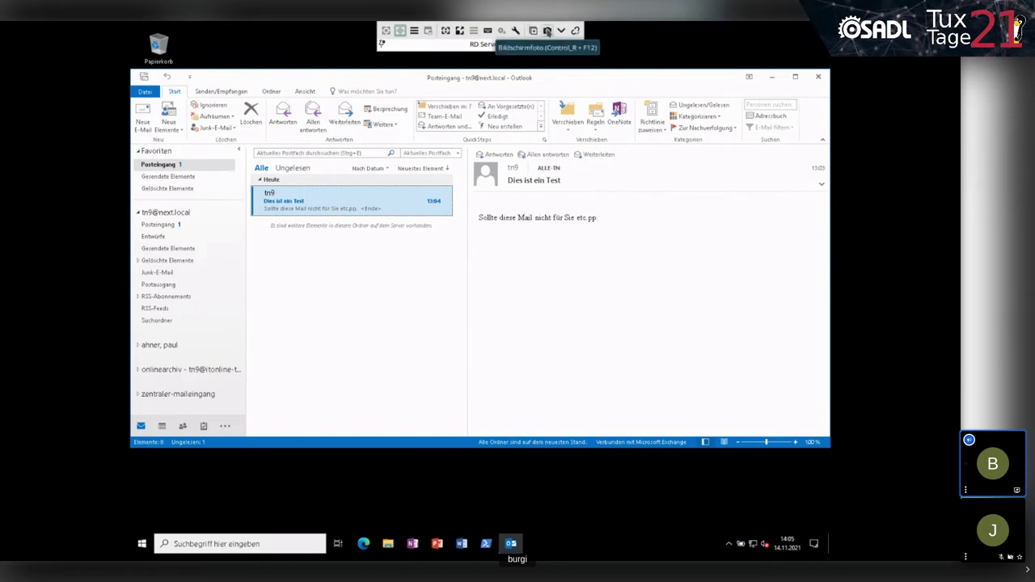
{"action": "left_click", "coordinate": [516, 31]}
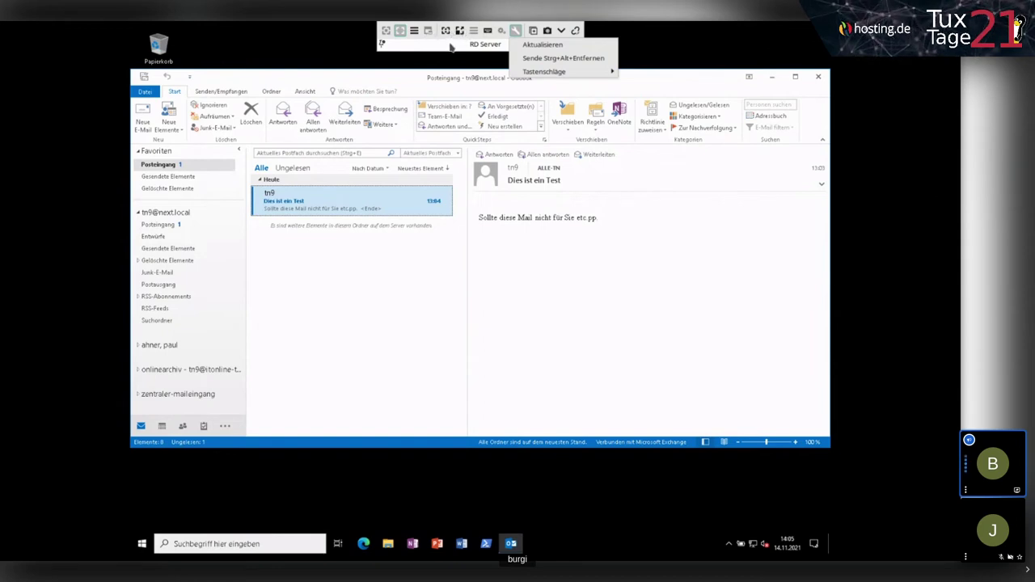
{"action": "left_click", "coordinate": [451, 47]}
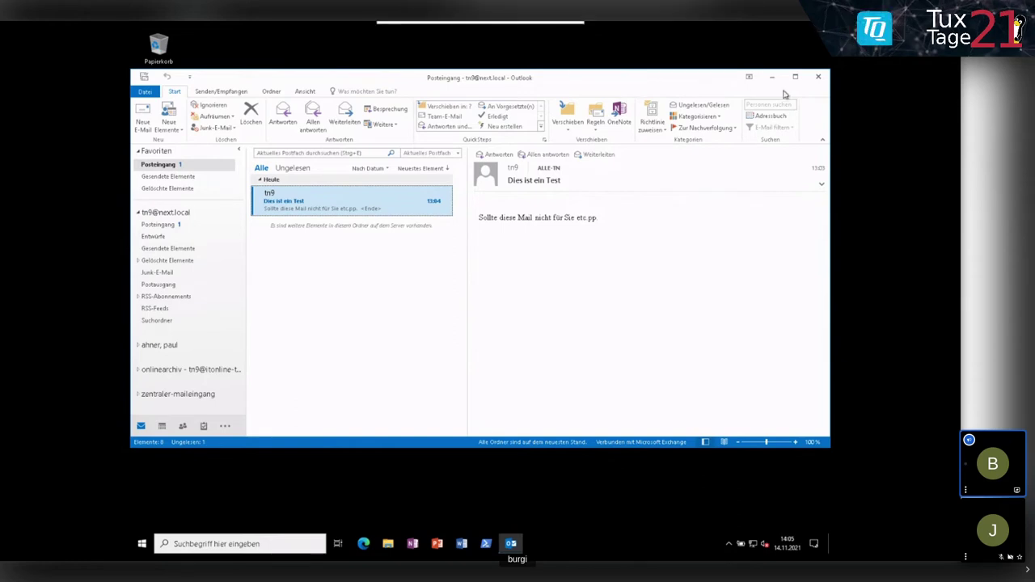
Step: Close Outlook, disconnect the remote session via Ein/Aus > Trennen, and close Remmina
{"action": "left_click", "coordinate": [819, 79]}
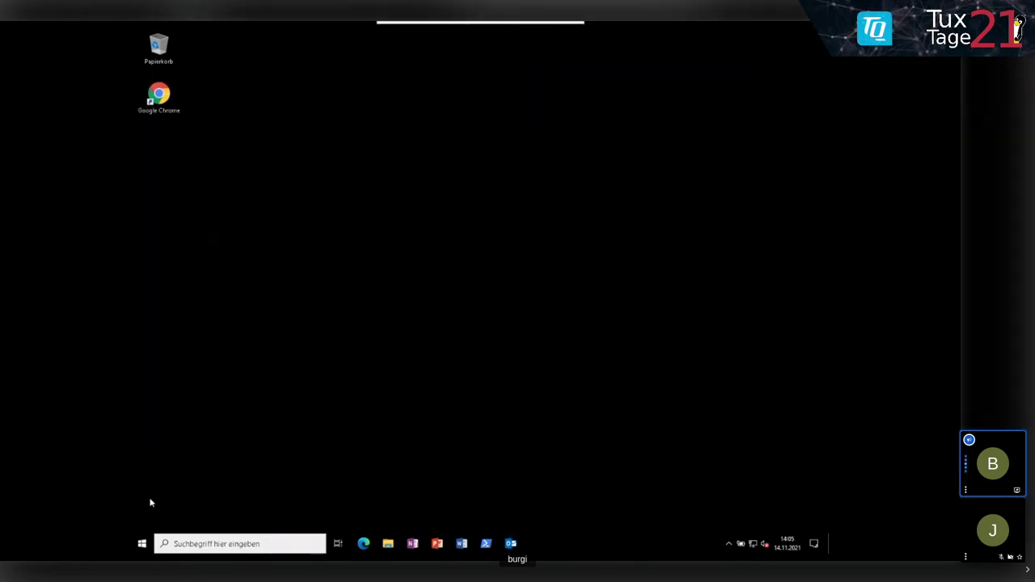
{"action": "left_click", "coordinate": [141, 543]}
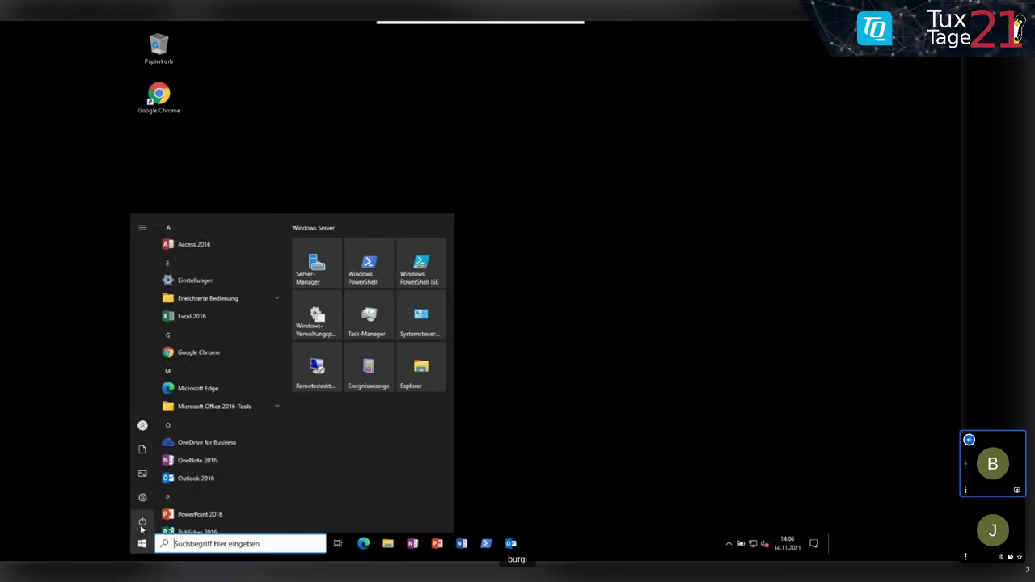
{"action": "left_click", "coordinate": [142, 523]}
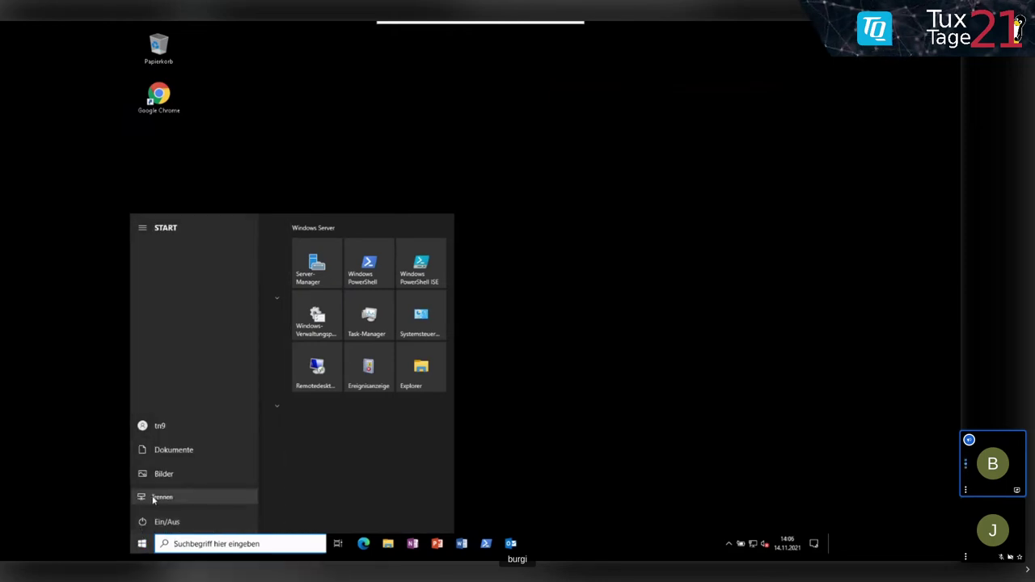
{"action": "left_click", "coordinate": [154, 497]}
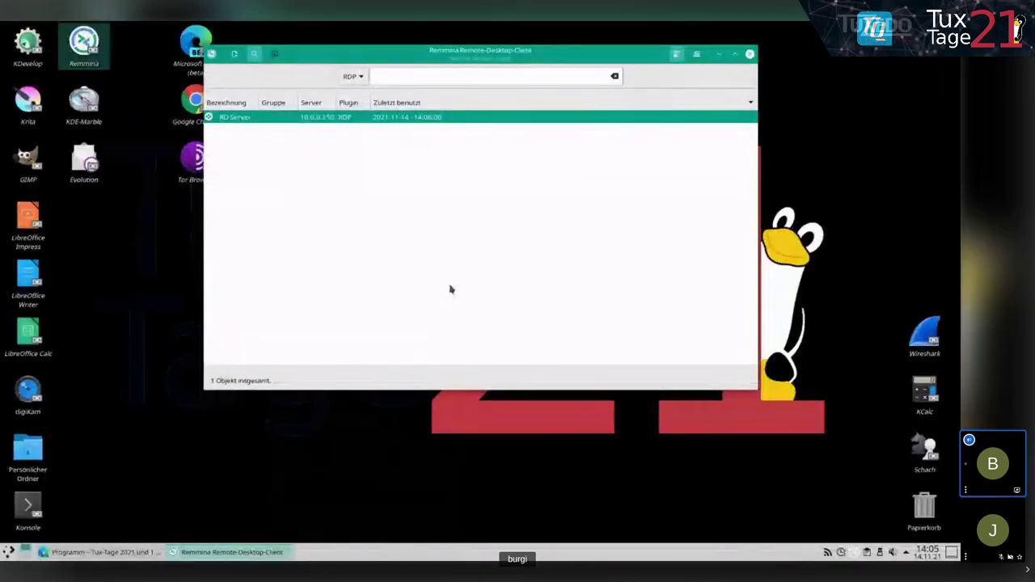
{"action": "left_click", "coordinate": [750, 54]}
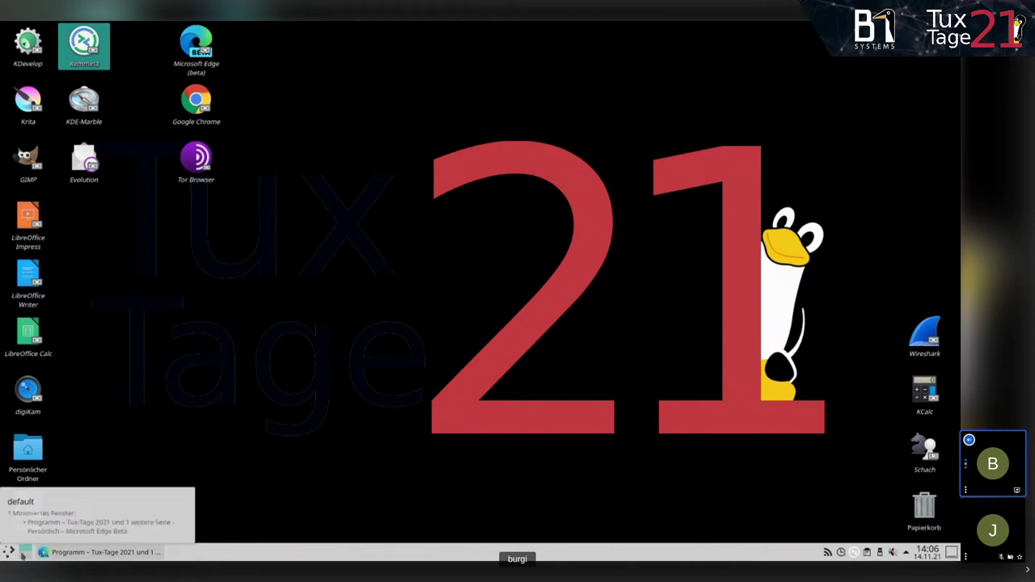
Step: Restore Edge and load Outlook Web App at 10.0.0.186/owa in the address bar
{"action": "left_click", "coordinate": [74, 554]}
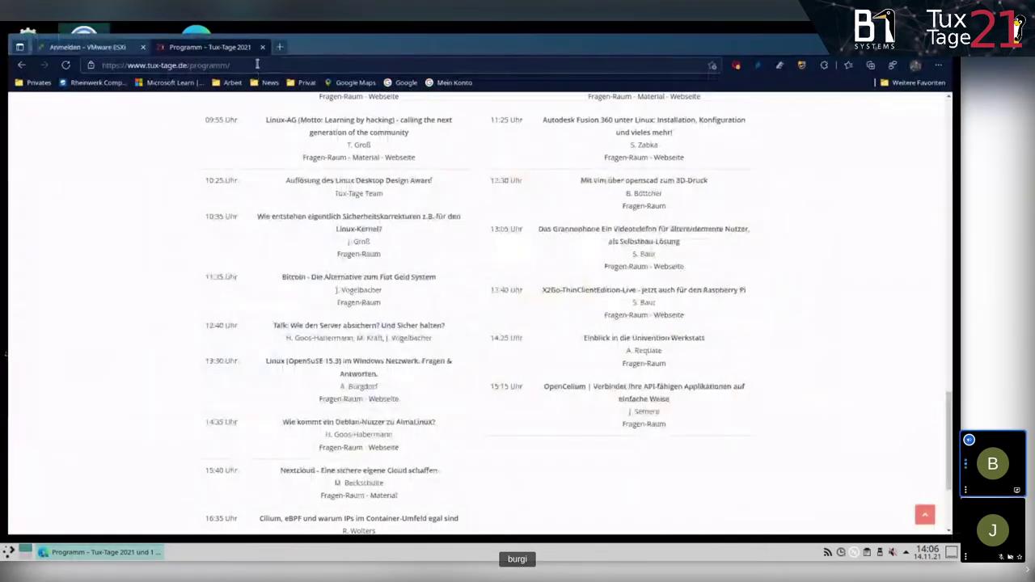
{"action": "left_click", "coordinate": [254, 66]}
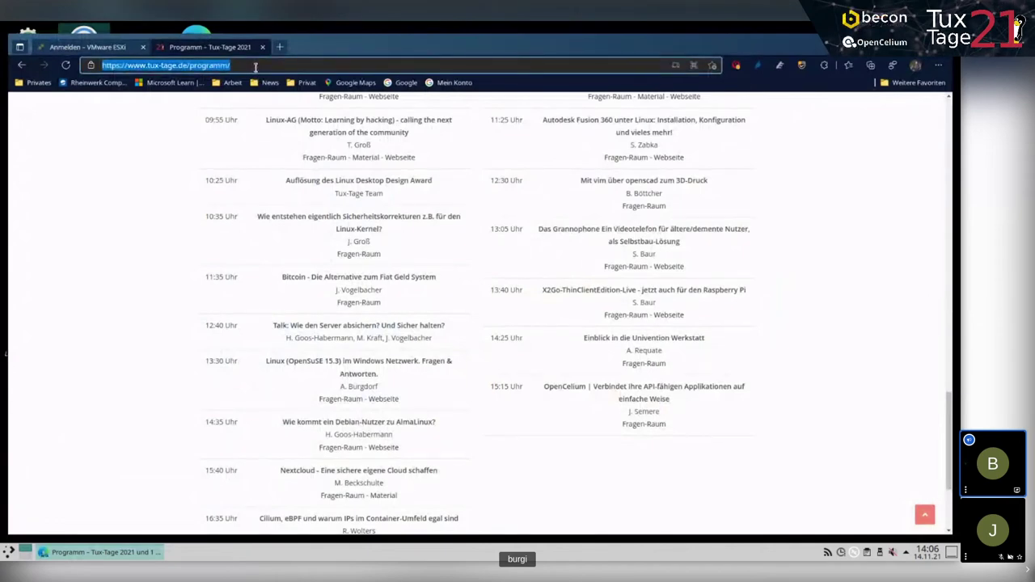
{"action": "type", "text": "10"}
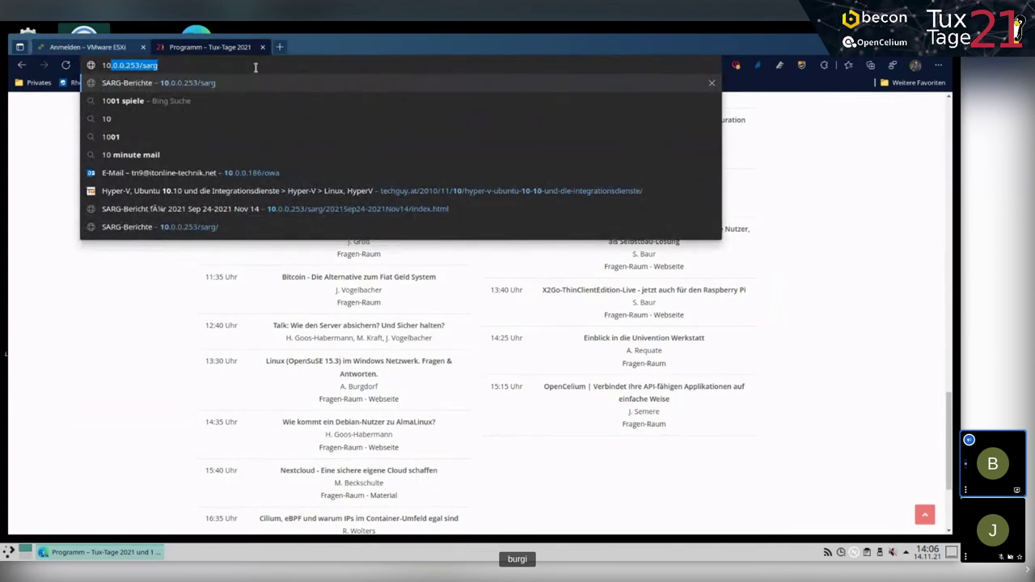
{"action": "key", "text": "Delete"}
{"action": "key", "text": "BackSpace"}
{"action": "key", "text": "BackSpace"}
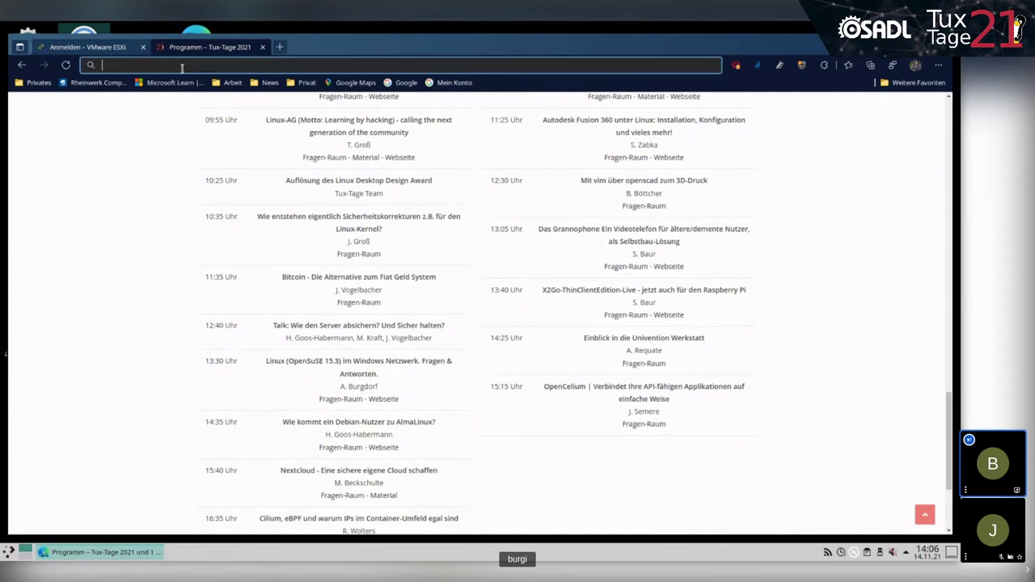
{"action": "type", "text": "10.0.0."}
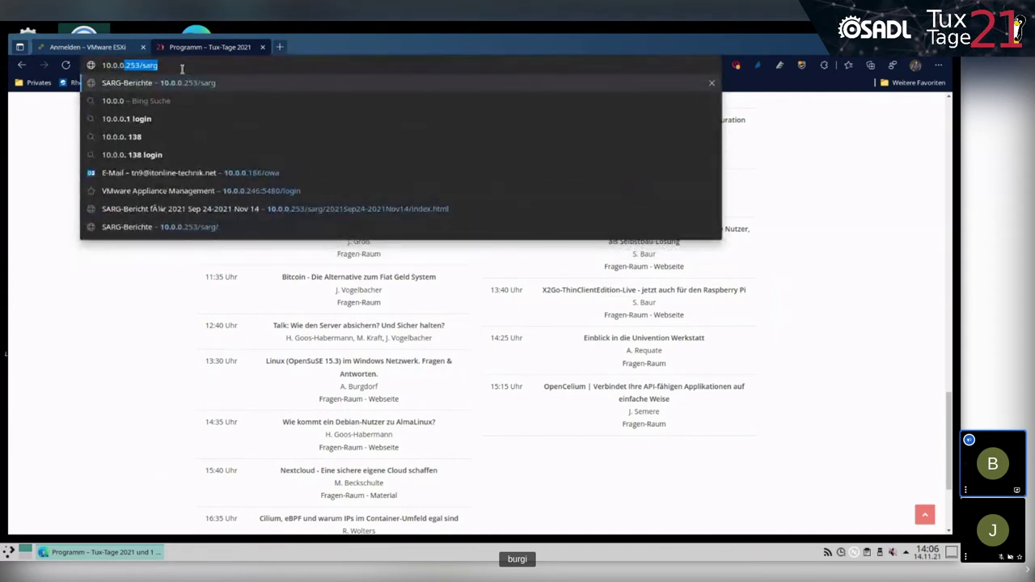
{"action": "type", "text": "18"}
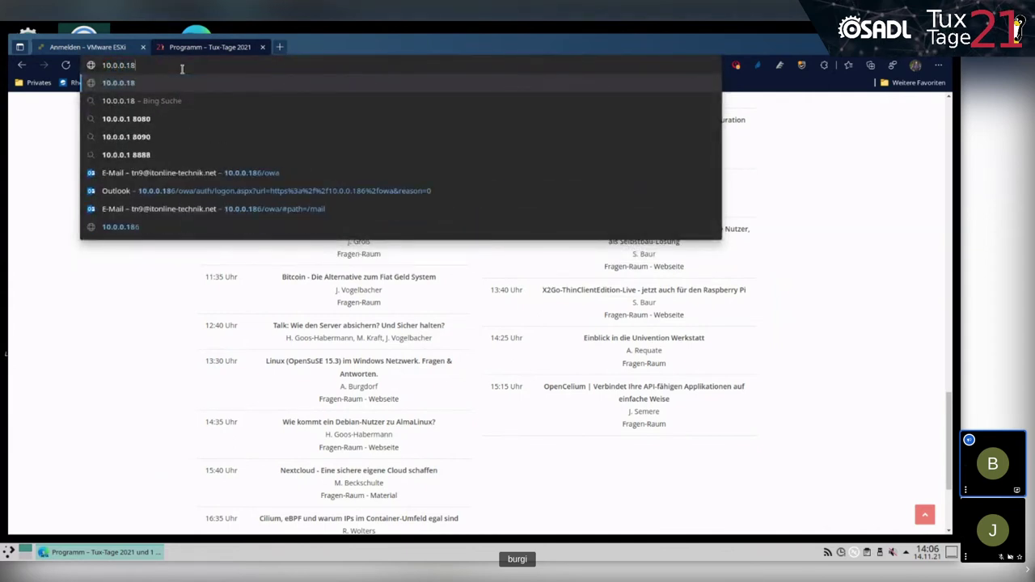
{"action": "type", "text": "6/owa"}
{"action": "key", "text": "Return"}
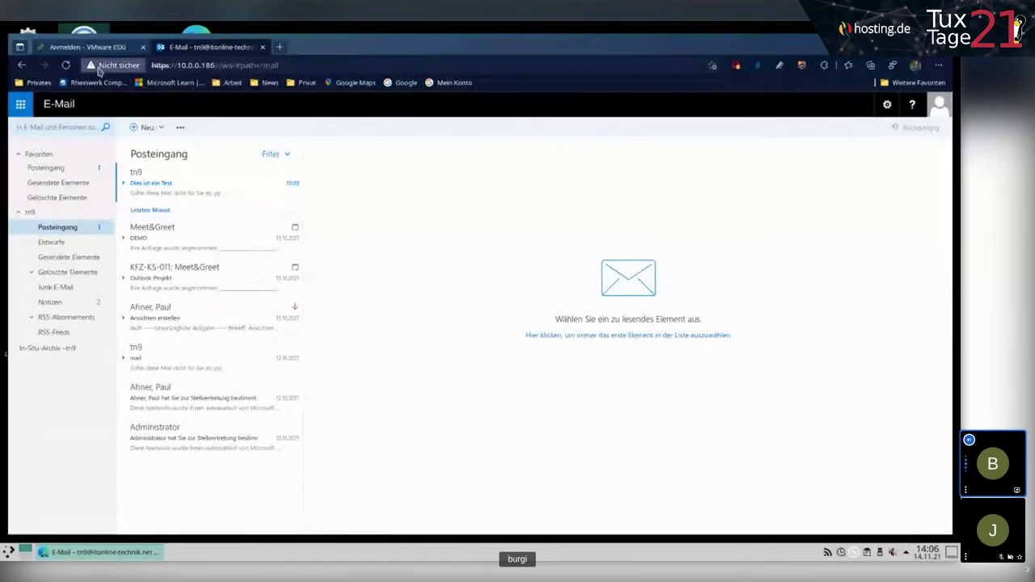
{"action": "left_click", "coordinate": [100, 68]}
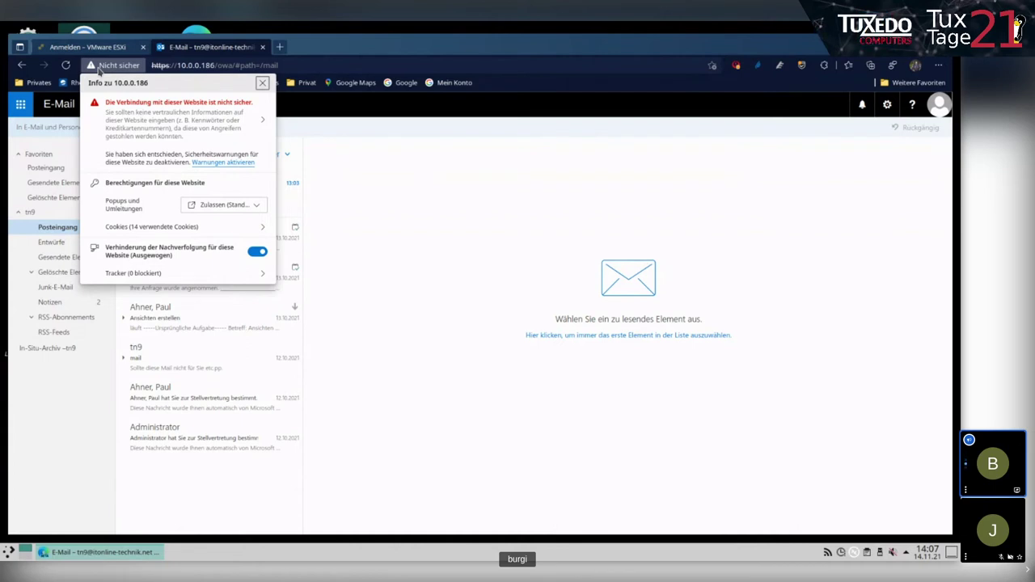
{"action": "left_click", "coordinate": [373, 270]}
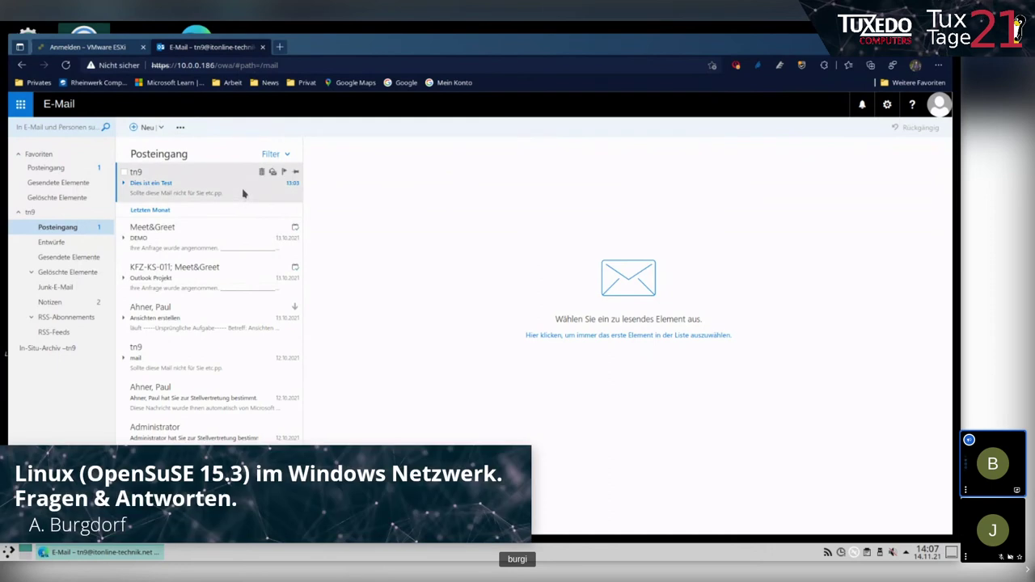
Step: Start a new mail and add the itler contact group as recipient from the address book
{"action": "left_click", "coordinate": [144, 127]}
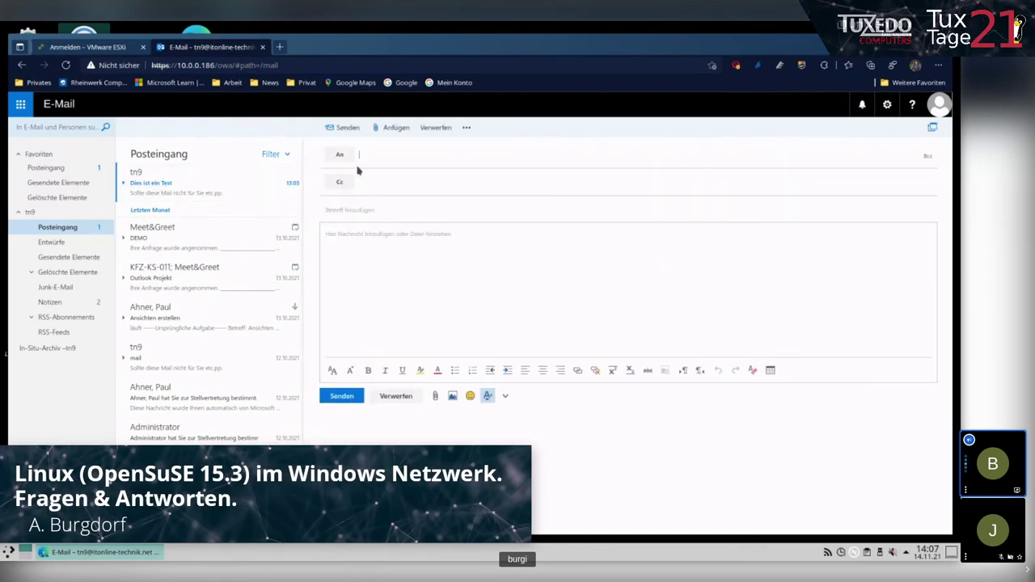
{"action": "left_click", "coordinate": [343, 156]}
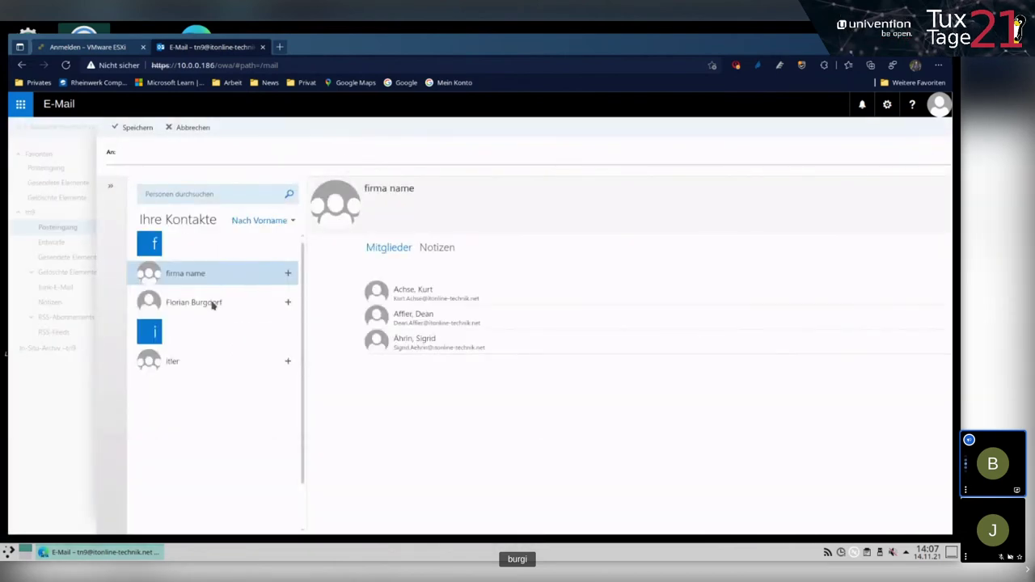
{"action": "double_click", "coordinate": [213, 303]}
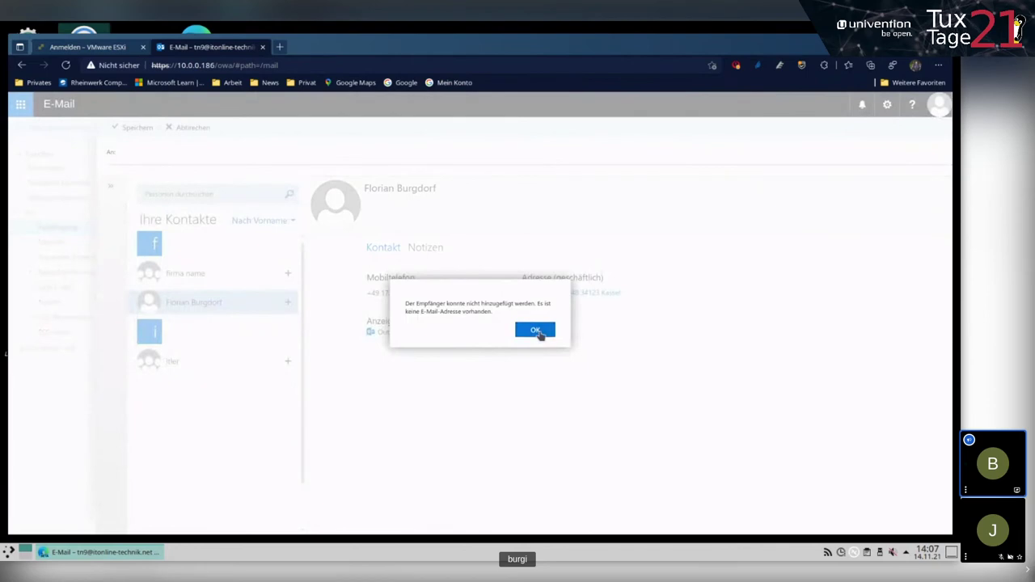
{"action": "left_click", "coordinate": [535, 330]}
{"action": "double_click", "coordinate": [205, 362]}
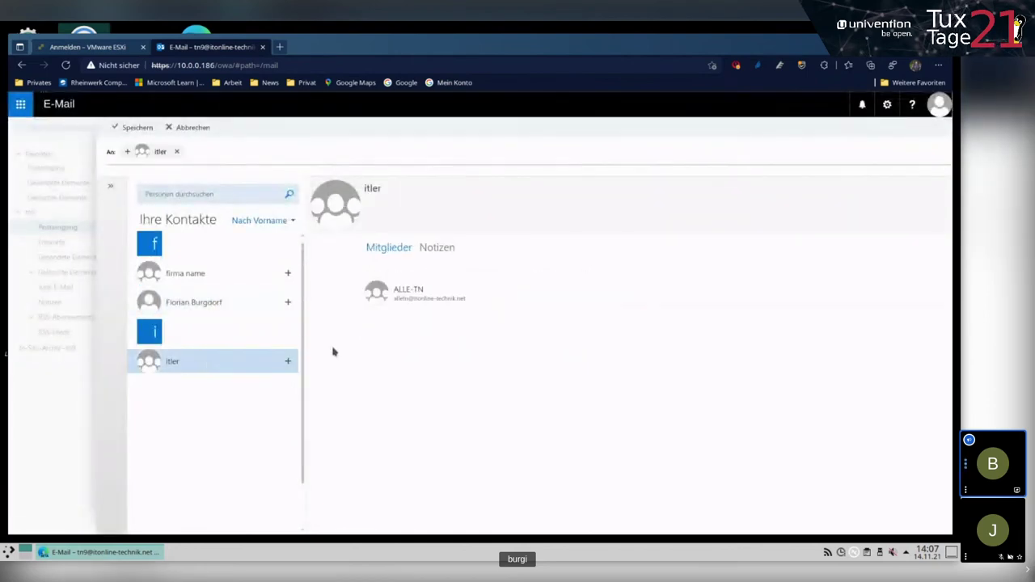
{"action": "left_click", "coordinate": [139, 130]}
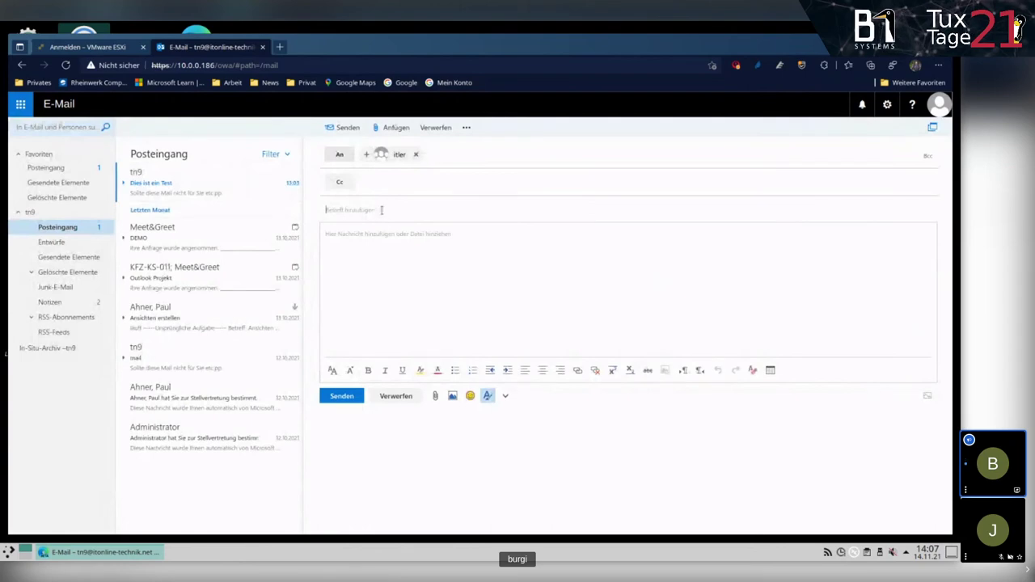
Step: Send the mail with subject 'test', check the empty Entwürfe folder, and close the mail tab
{"action": "type", "text": "test"}
{"action": "left_click", "coordinate": [342, 395]}
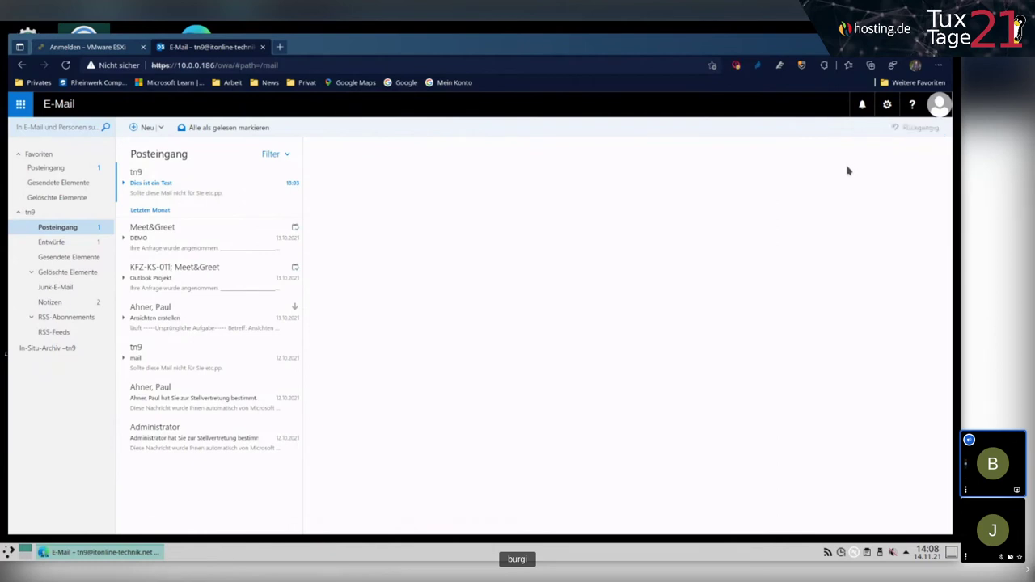
{"action": "left_click", "coordinate": [79, 244]}
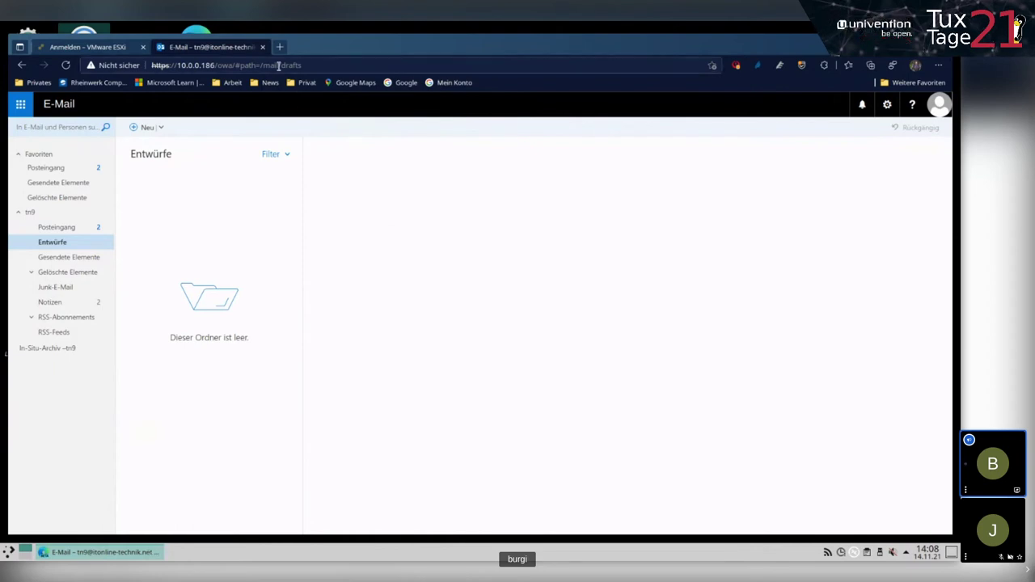
{"action": "left_click", "coordinate": [263, 47]}
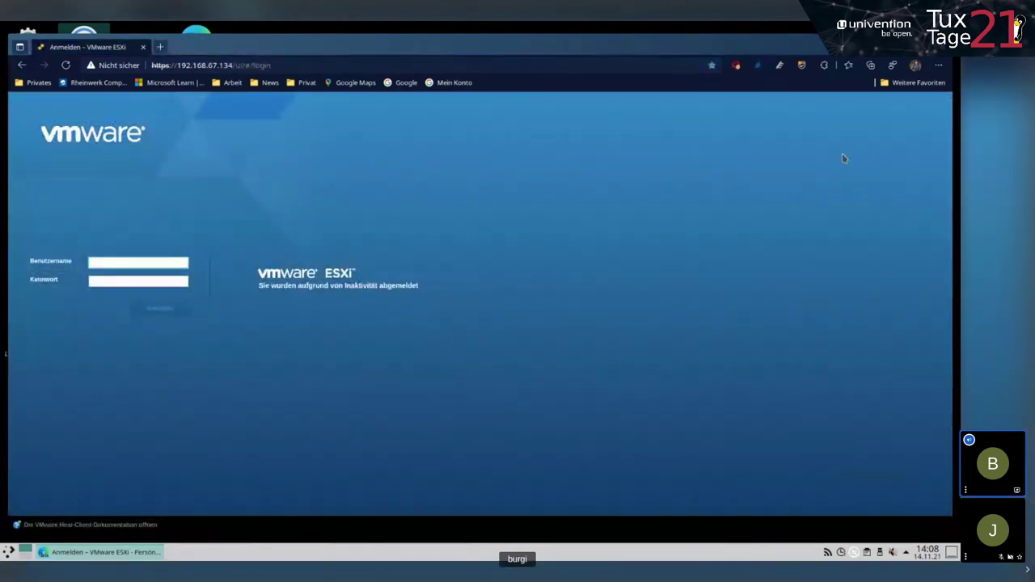
Step: Choose root as the ESXi username, enter the password, and submit the login
{"action": "left_click", "coordinate": [178, 261]}
{"action": "left_click", "coordinate": [100, 262]}
{"action": "left_click", "coordinate": [102, 296]}
{"action": "left_click", "coordinate": [101, 280]}
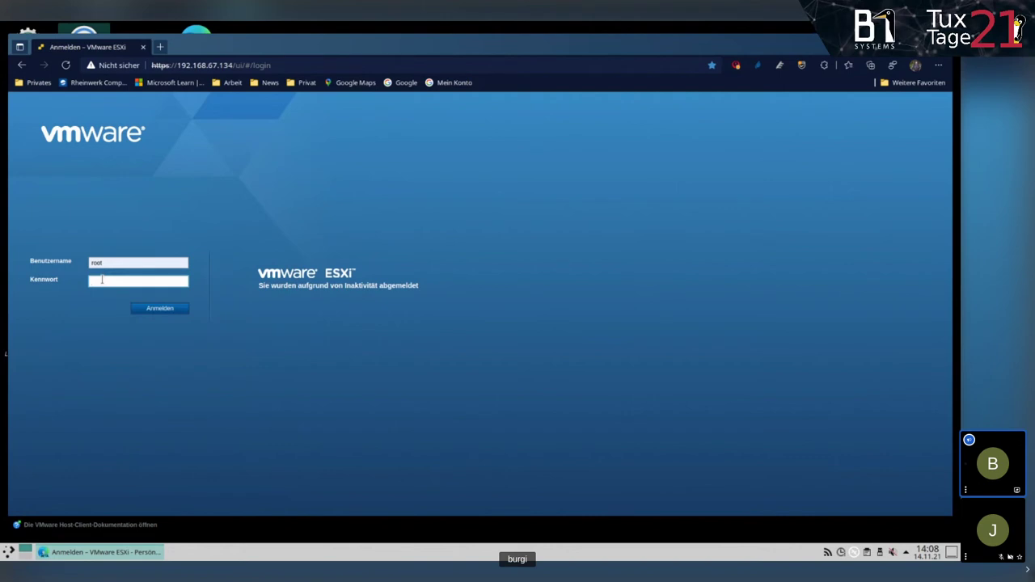
{"action": "type", "text": "•••••"}
{"action": "key", "text": "Return"}
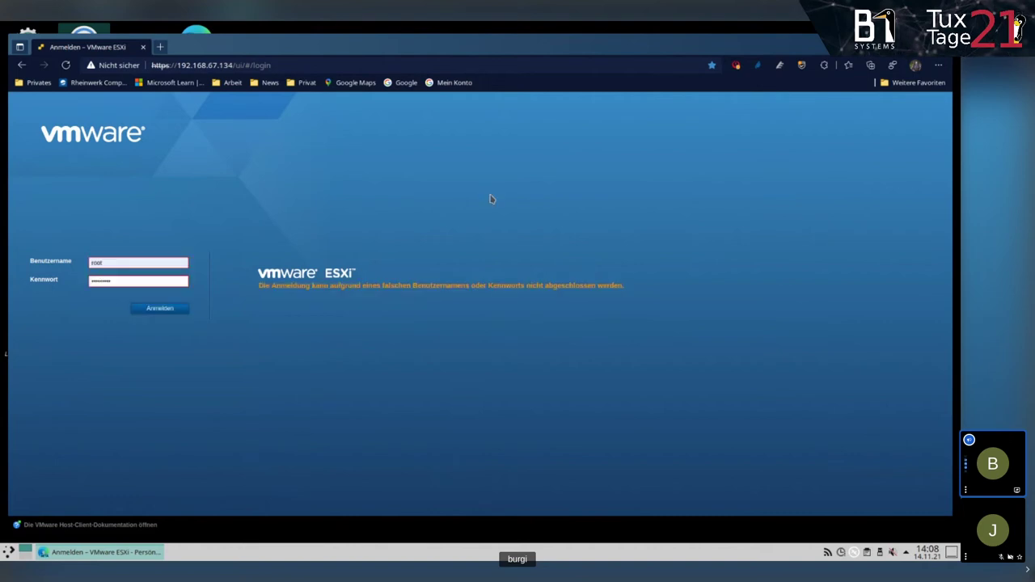
Step: After the rejection, correct the password and submit the login again
{"action": "left_click", "coordinate": [163, 282]}
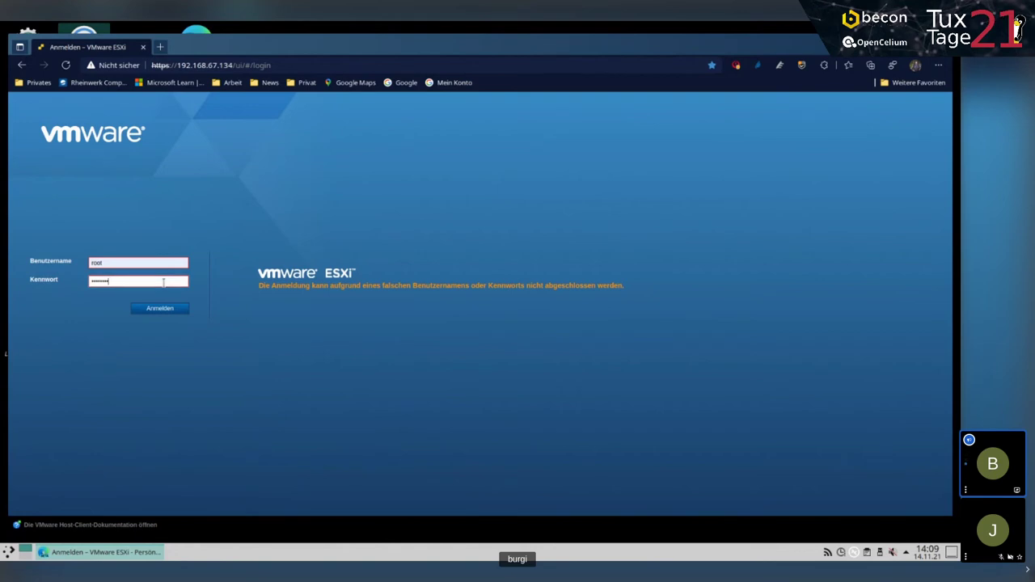
{"action": "key", "text": "BackSpace"}
{"action": "key", "text": "BackSpace"}
{"action": "key", "text": "BackSpace"}
{"action": "key", "text": "BackSpace"}
{"action": "key", "text": "BackSpace"}
{"action": "type", "text": "****"}
{"action": "key", "text": "Return"}
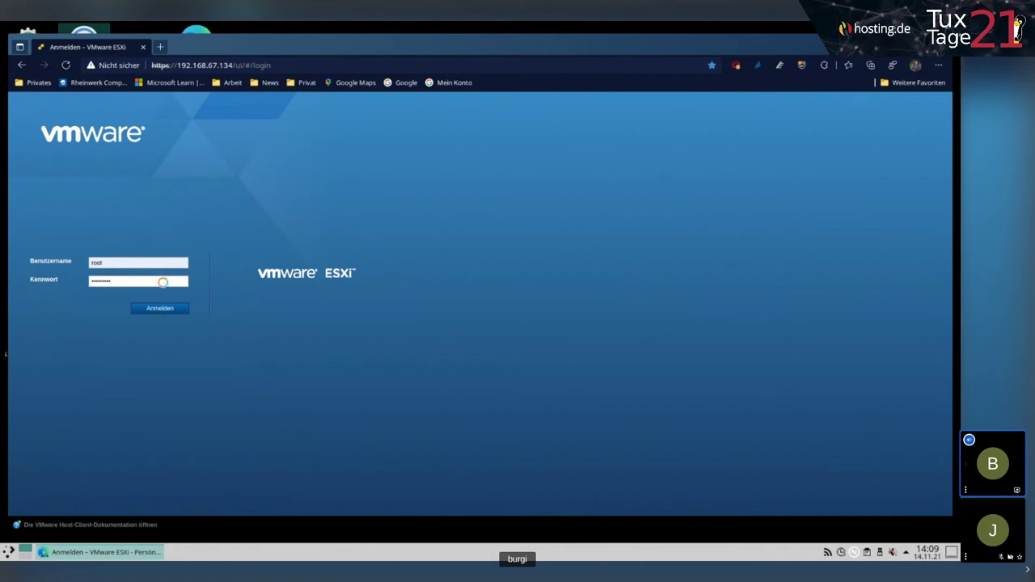
Step: Reload the page, open the leap153text VM's summary and console, then close the browser
{"action": "left_click", "coordinate": [66, 65]}
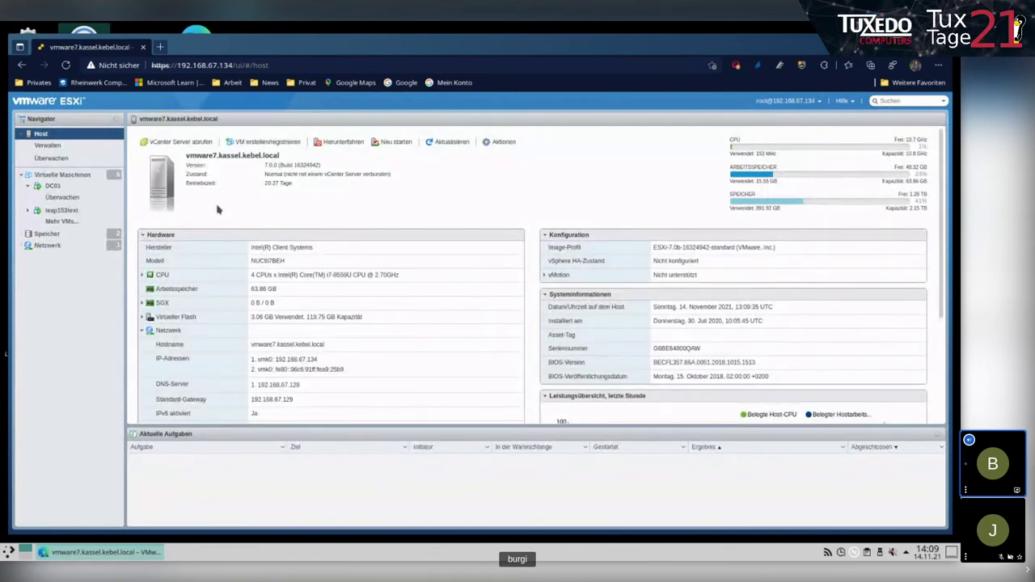
{"action": "left_click", "coordinate": [114, 213]}
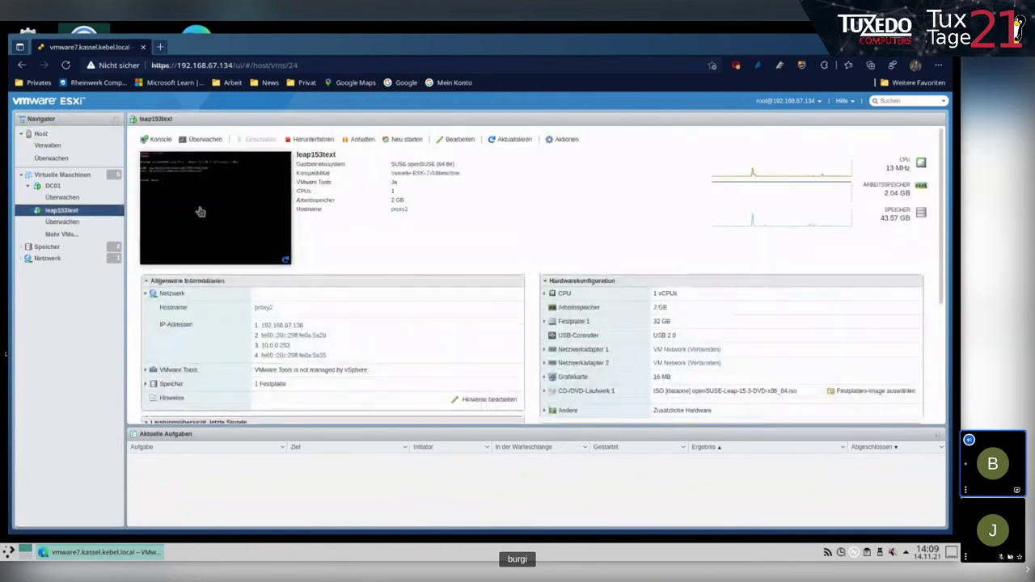
{"action": "left_click", "coordinate": [202, 212]}
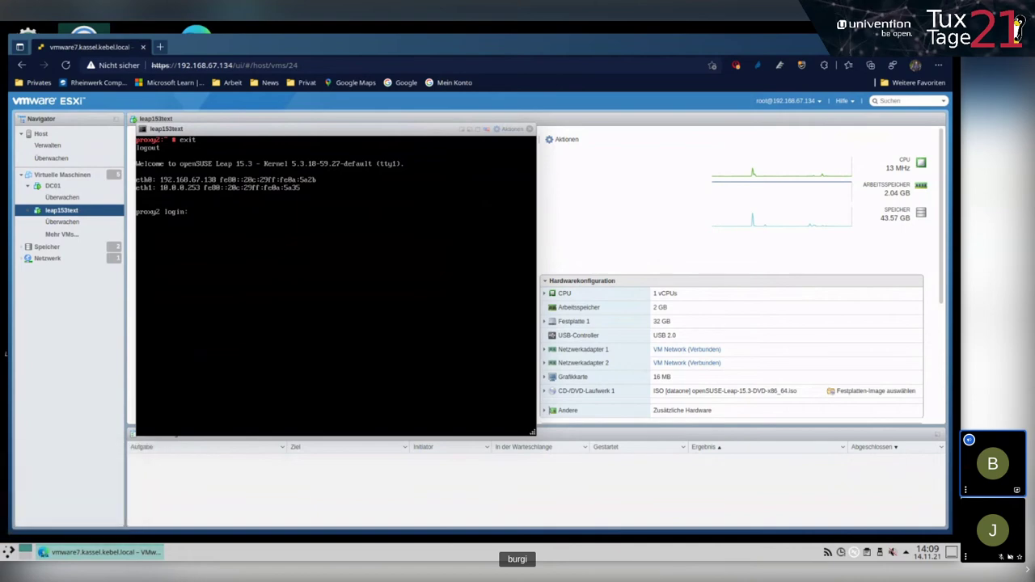
{"action": "key", "text": "ctrl+w"}
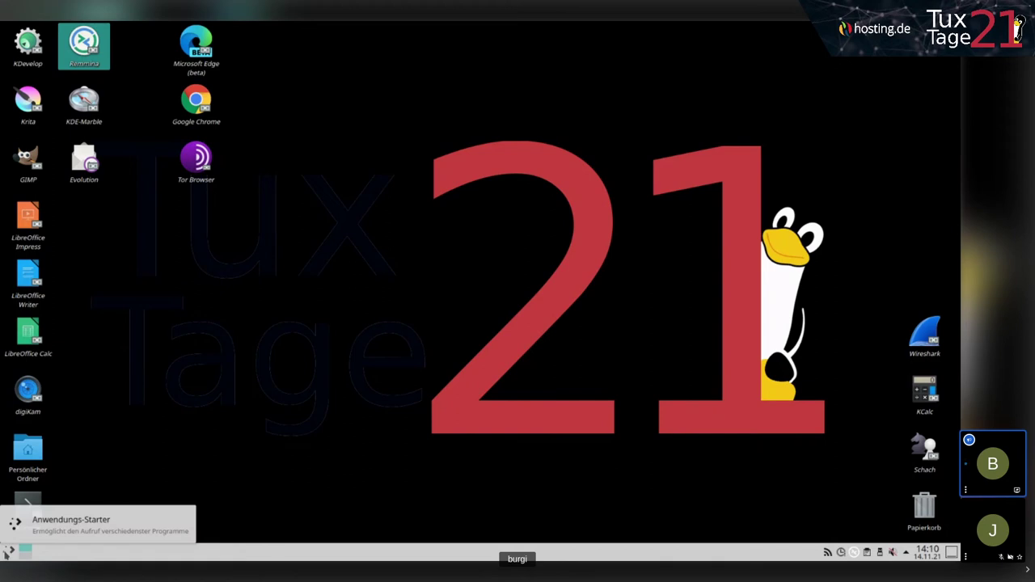
Step: Launch YaST from Kickoff with the root password, then move and enlarge its control centre
{"action": "left_click", "coordinate": [8, 553]}
{"action": "left_click", "coordinate": [167, 517]}
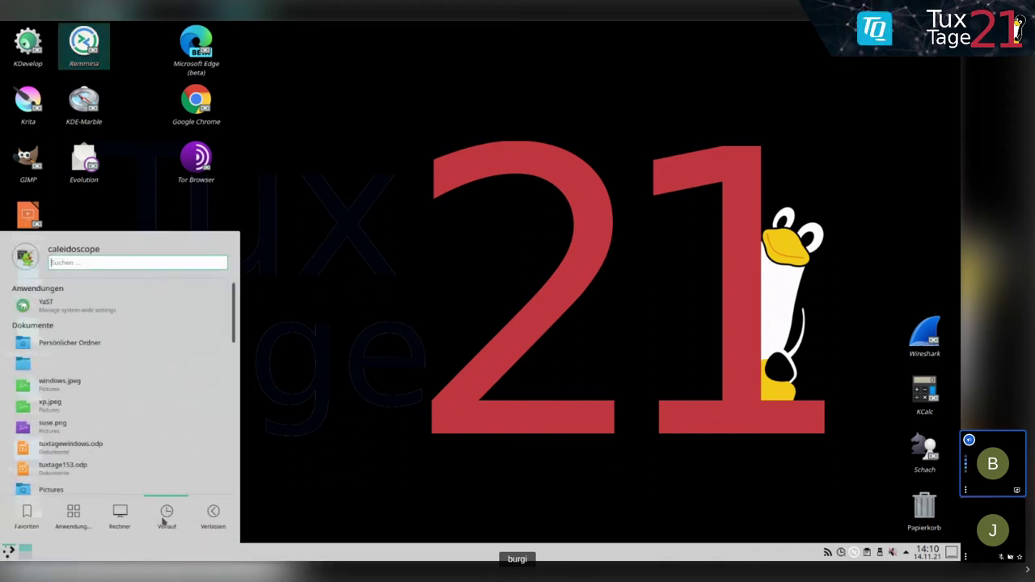
{"action": "left_click", "coordinate": [148, 306]}
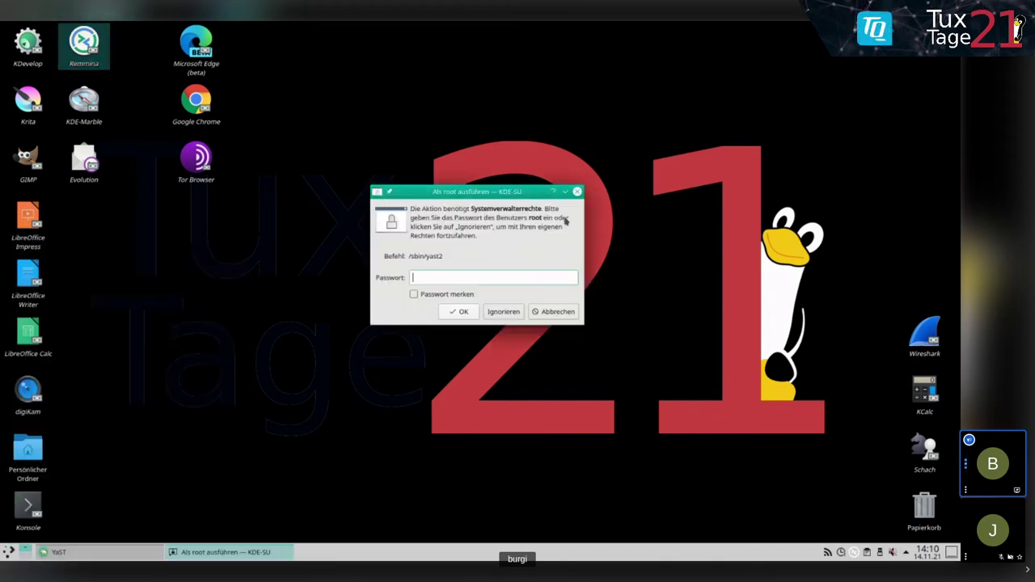
{"action": "type", "text": "********"}
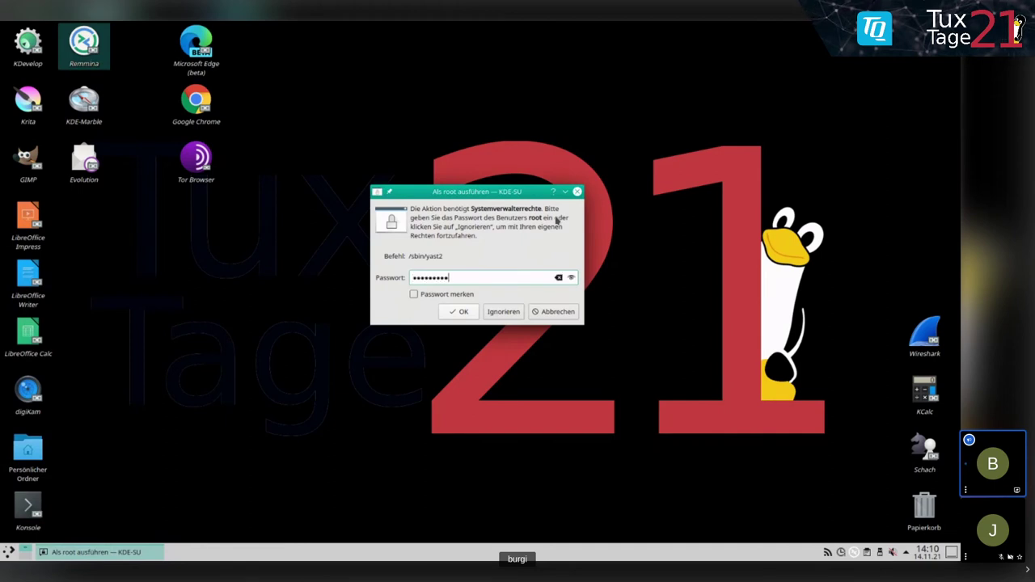
{"action": "key", "text": "Return"}
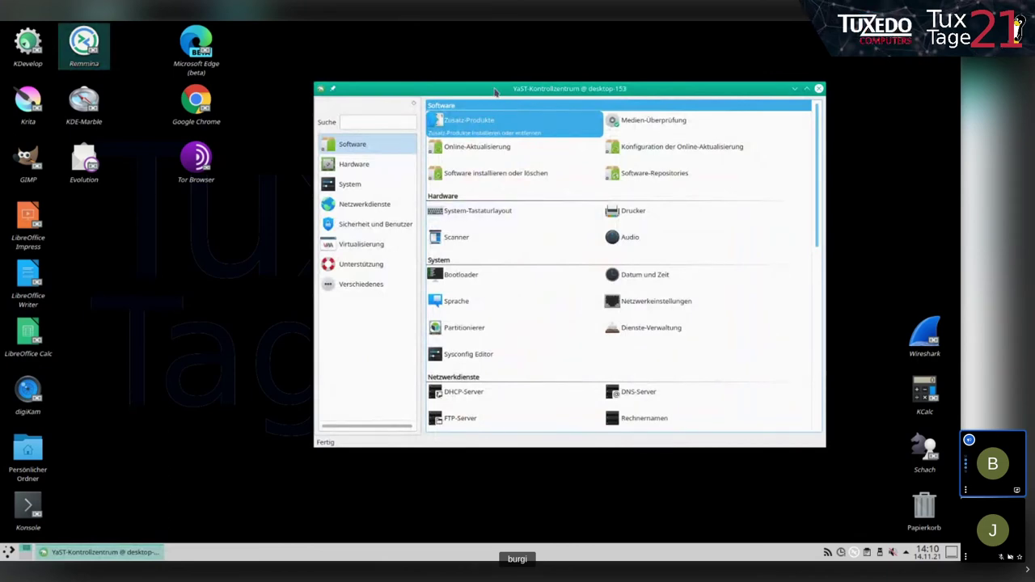
{"action": "left_click_drag", "start_coordinate": [495, 92], "coordinate": [443, 91]}
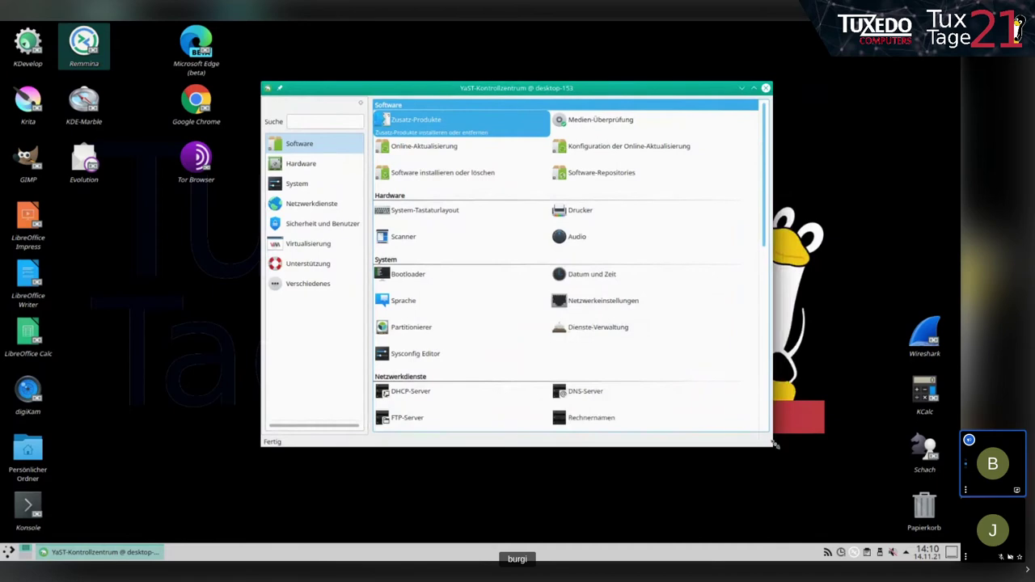
{"action": "left_click_drag", "start_coordinate": [771, 449], "coordinate": [828, 489]}
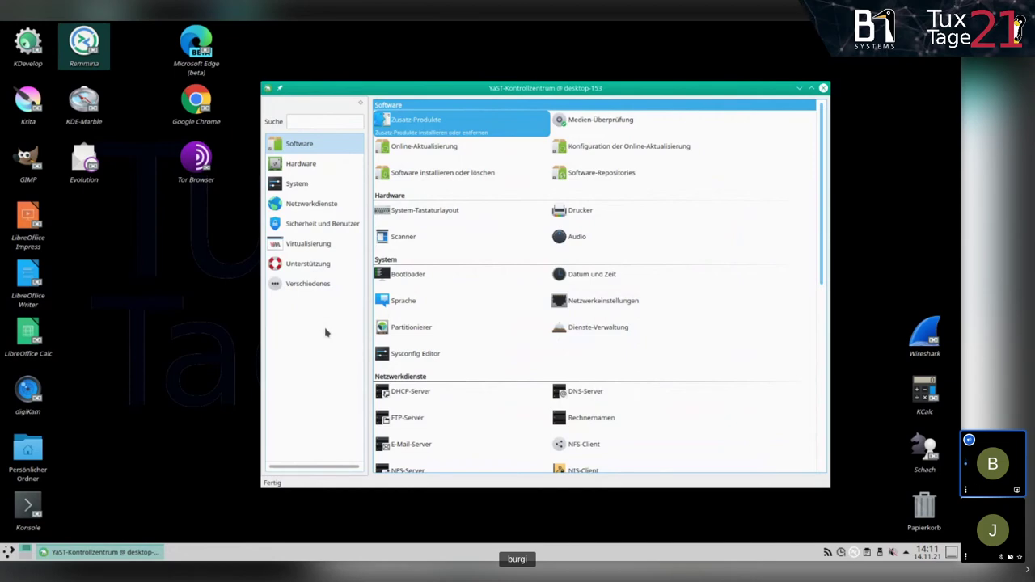
Step: Show the Netzwerkdienste category, listing Samba-Server and Mitgliedschaft in Windows-Domäne
{"action": "left_click", "coordinate": [319, 206]}
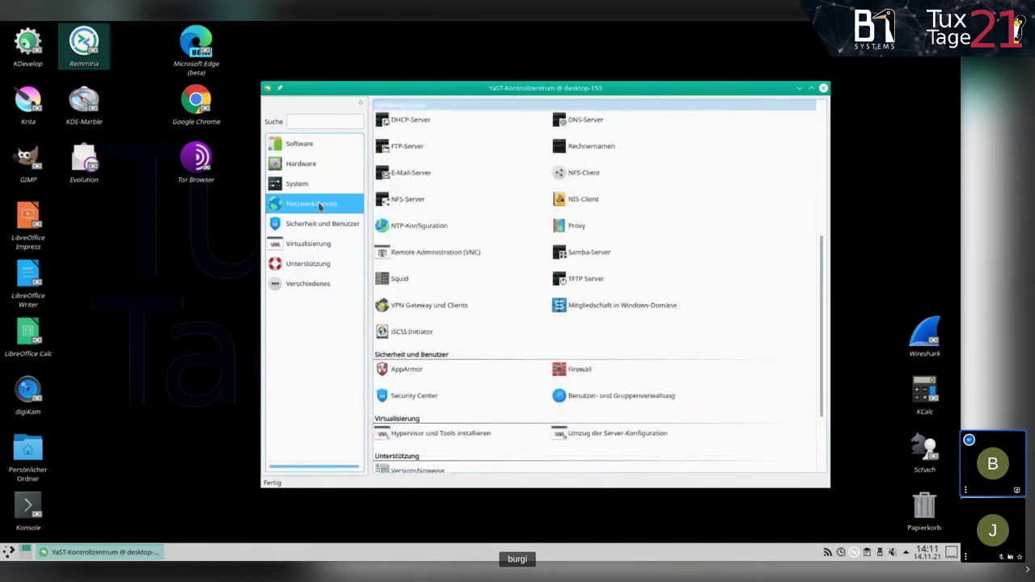
{"action": "left_click", "coordinate": [608, 234]}
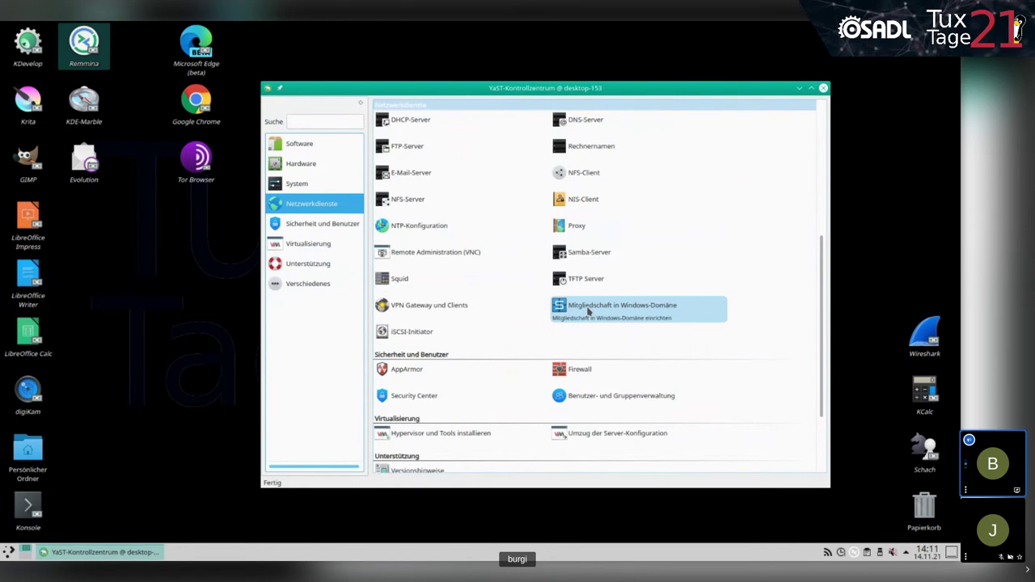
Step: Open the Windows domain membership module, showing membership in NEXT.LOCAL, and centre its dialog
{"action": "left_click", "coordinate": [587, 310]}
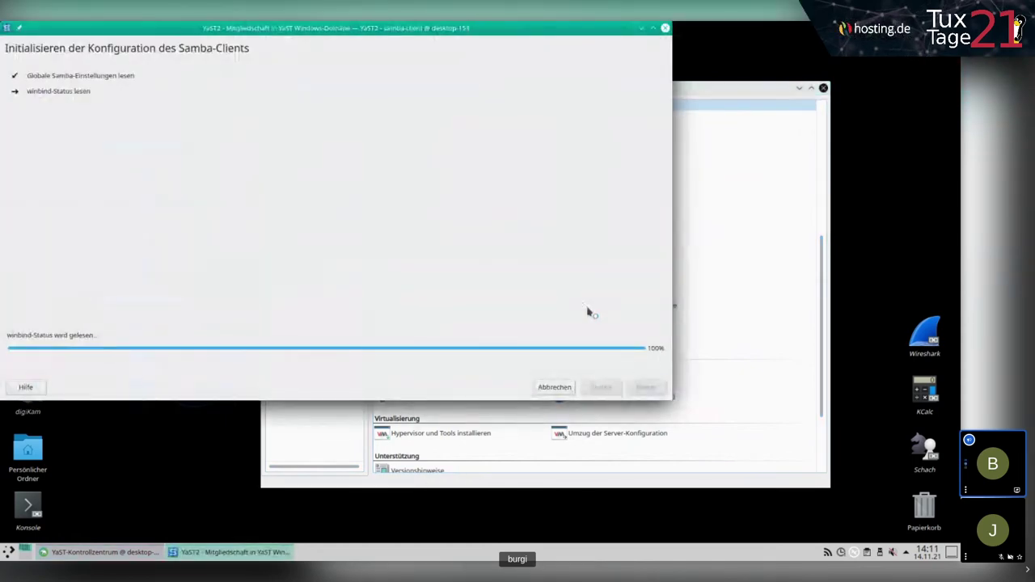
{"action": "left_click_drag", "start_coordinate": [149, 24], "coordinate": [310, 65]}
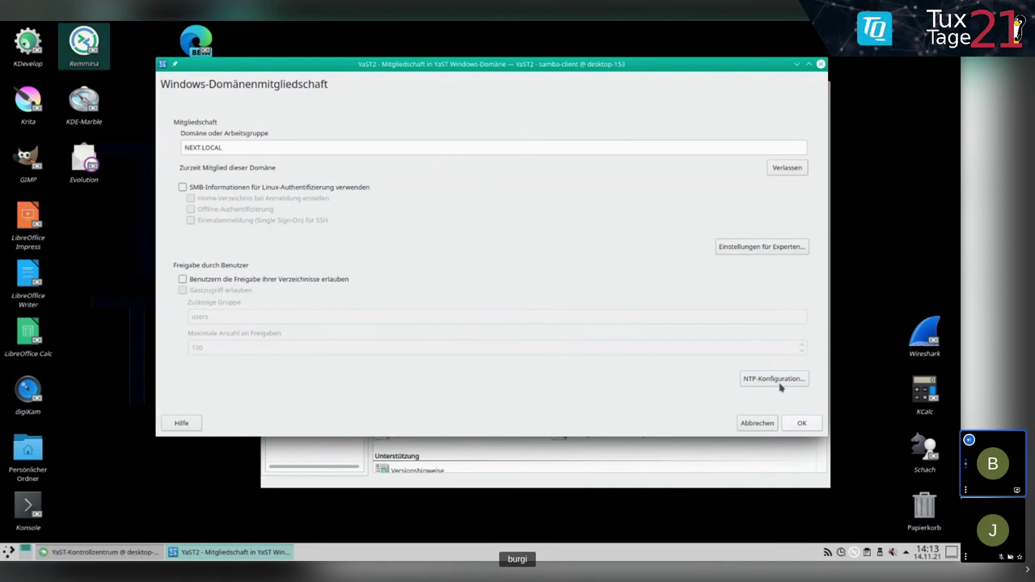
Step: Check the NTP settings unchanged, confirm the NEXT.LOCAL domain membership, and minimise YaST
{"action": "left_click", "coordinate": [780, 387]}
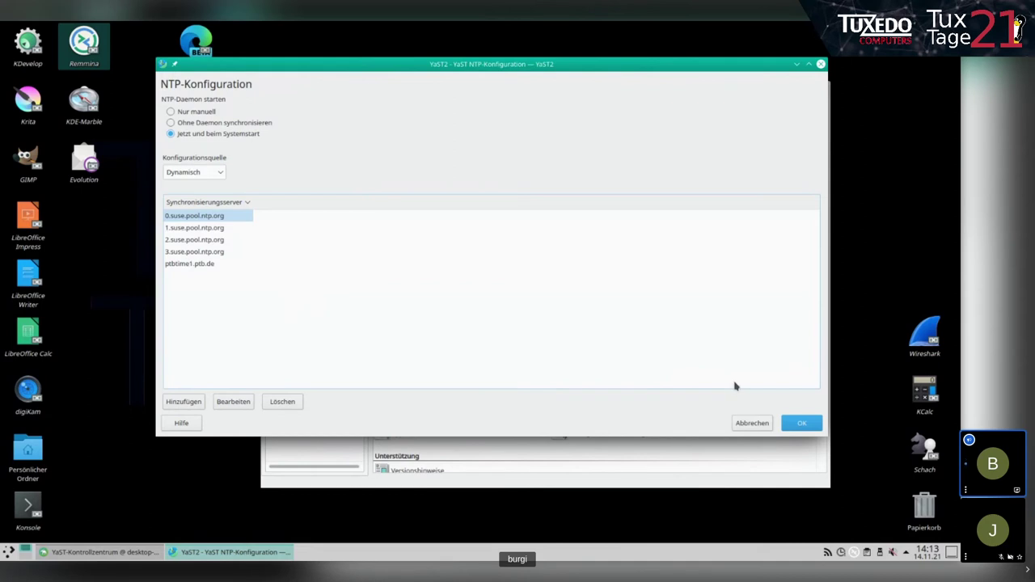
{"action": "left_click", "coordinate": [745, 423]}
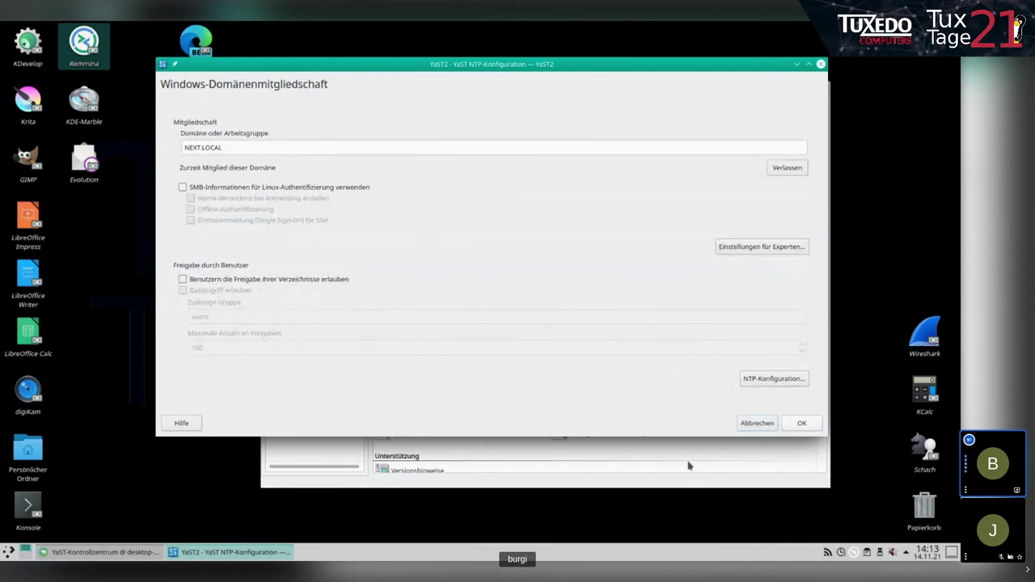
{"action": "left_click", "coordinate": [801, 423]}
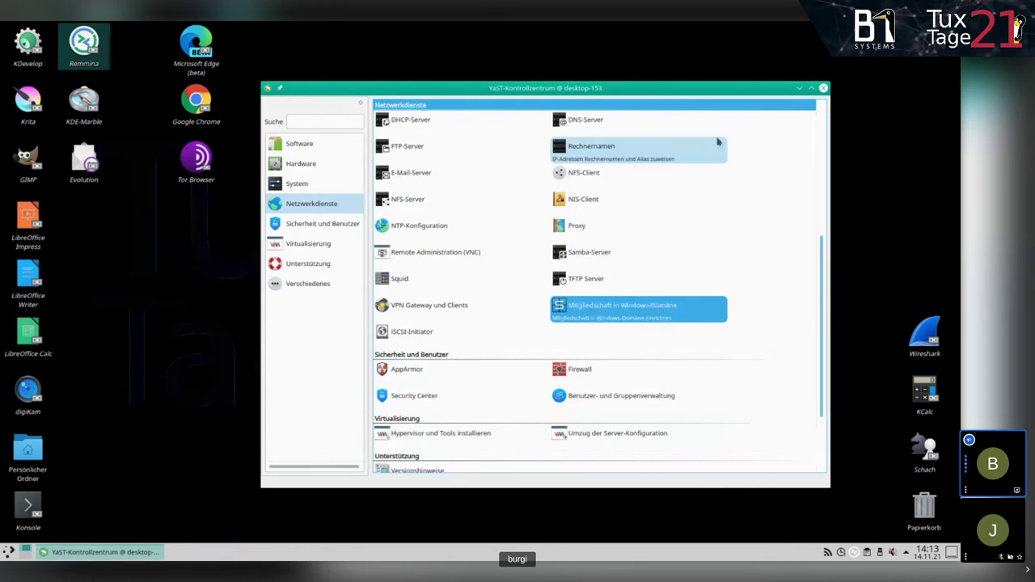
{"action": "left_click", "coordinate": [798, 88]}
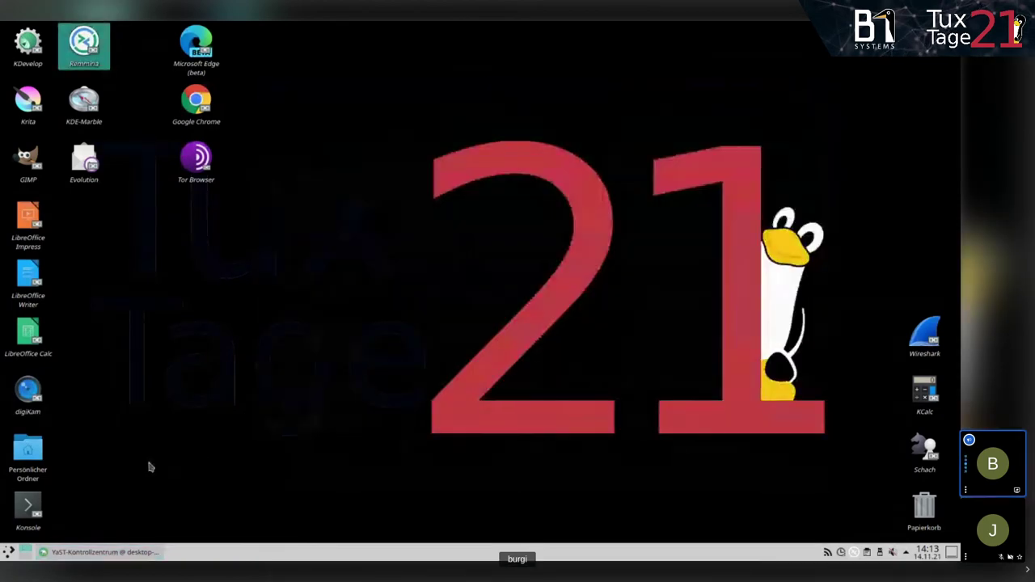
Step: Log in to the 10.0.0.100 ebooks share via Network as a domain user and open 200908_regulierungsmapping.pdf
{"action": "double_click", "coordinate": [28, 452]}
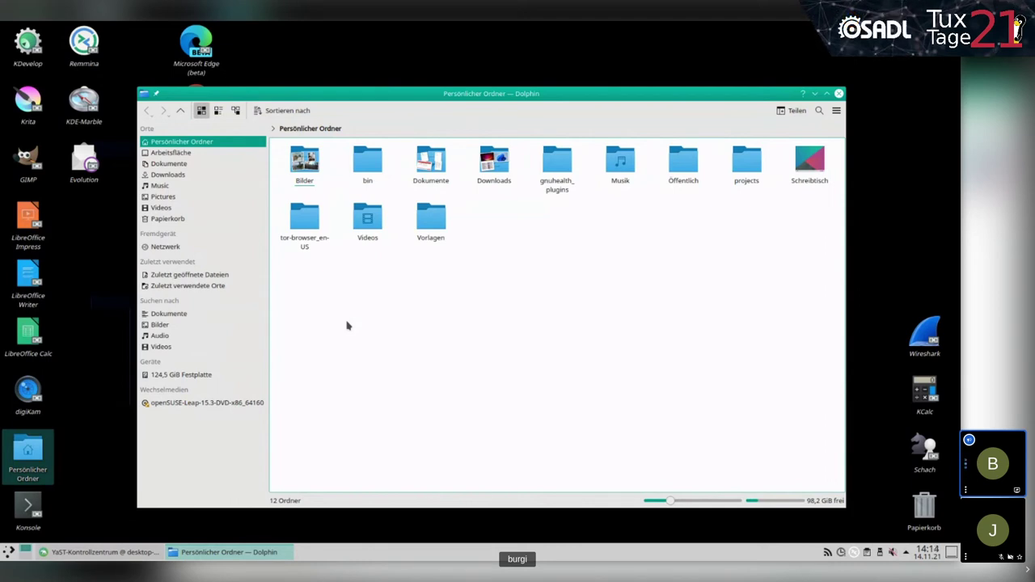
{"action": "left_click", "coordinate": [187, 246]}
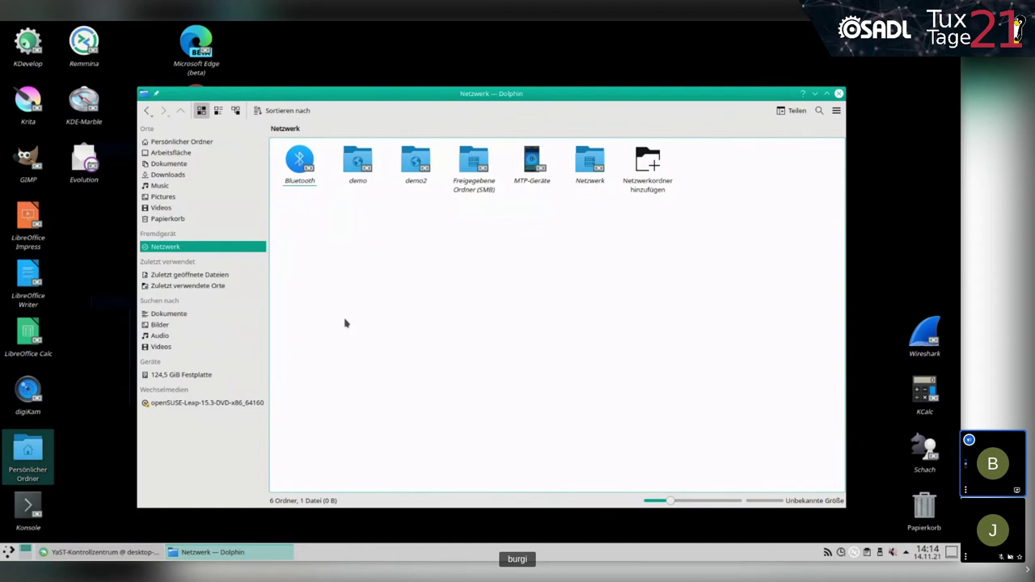
{"action": "left_click", "coordinate": [356, 164]}
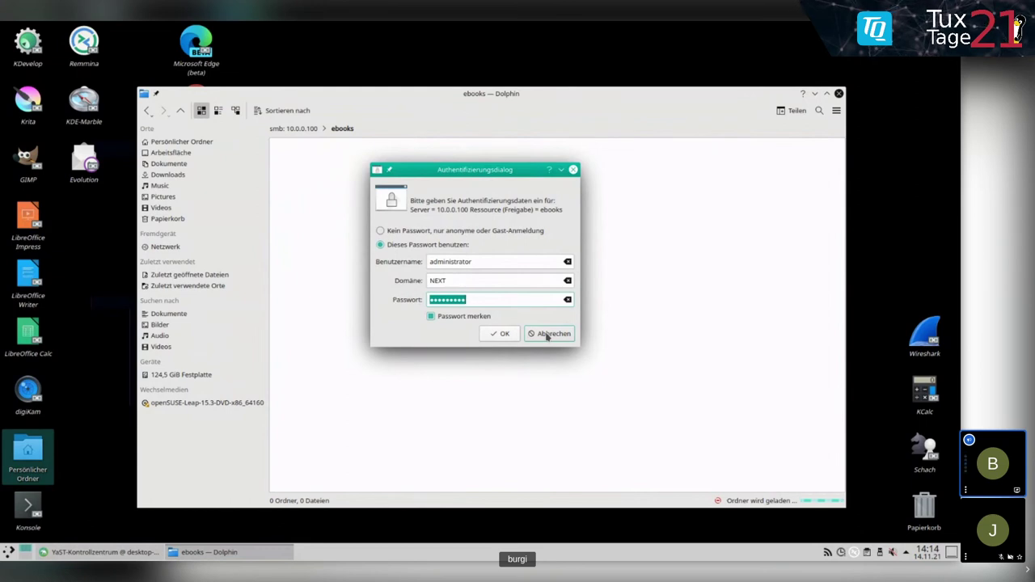
{"action": "left_click", "coordinate": [496, 333]}
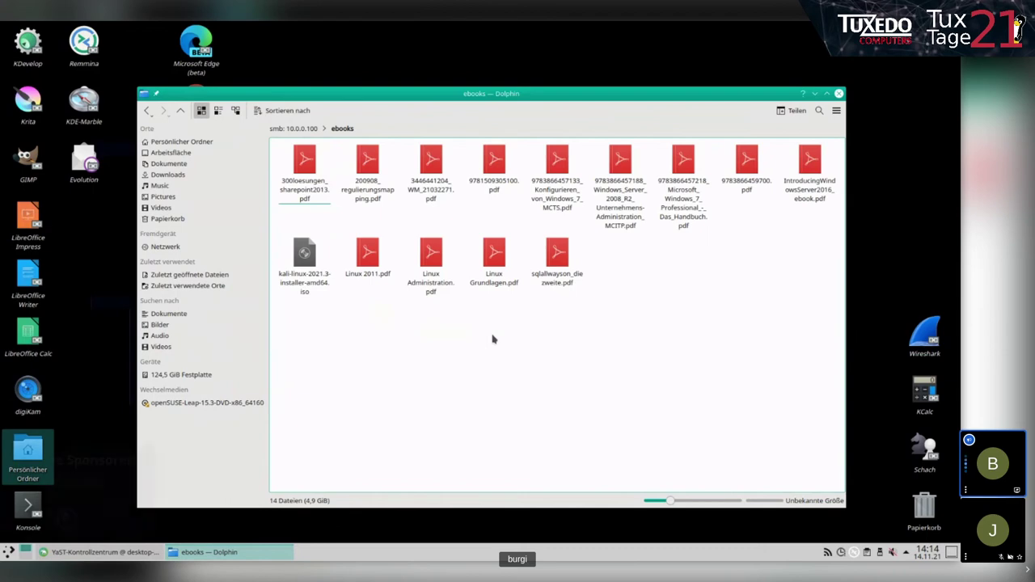
{"action": "double_click", "coordinate": [384, 192]}
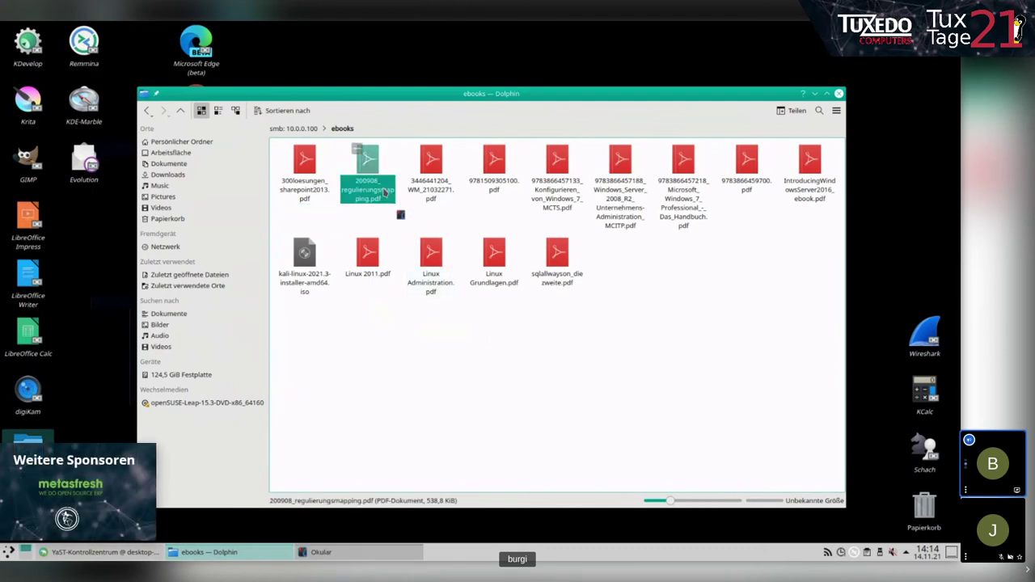
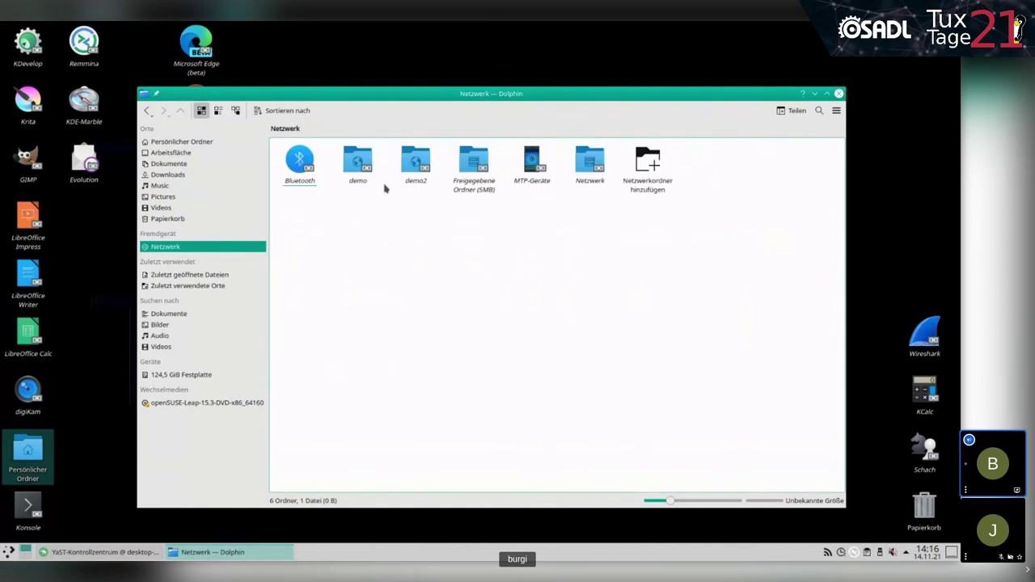
Step: Look into the ebooks share, then browse smb:/ to list hosts like DE-COLL-DC-02 and DESKTOP-153
{"action": "left_click", "coordinate": [414, 160]}
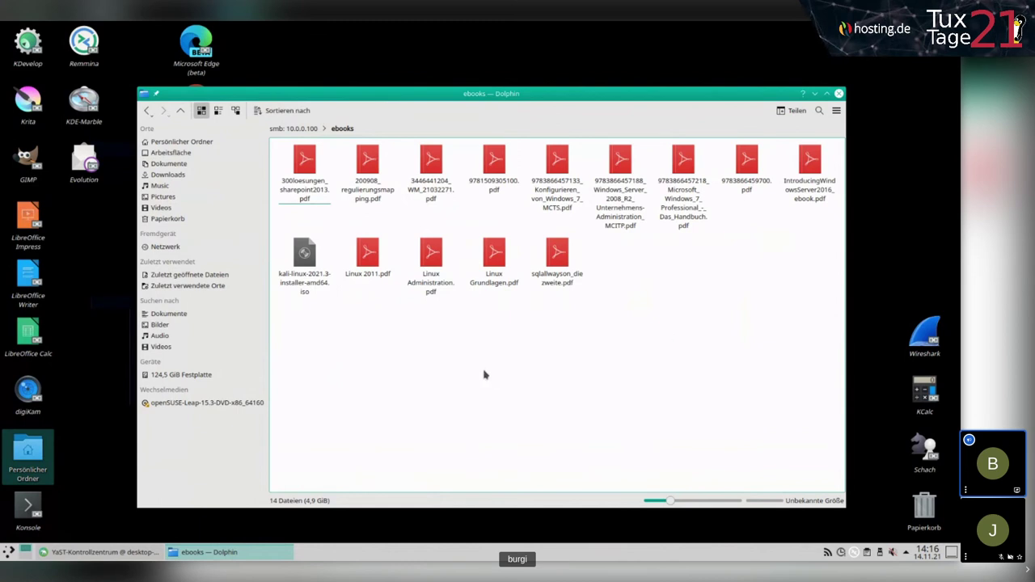
{"action": "left_click", "coordinate": [165, 247]}
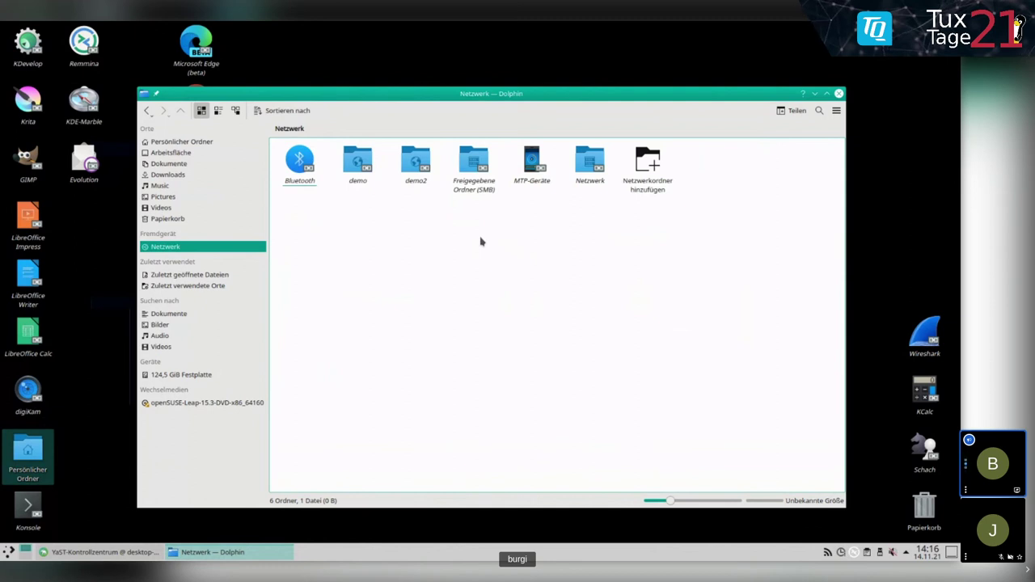
{"action": "double_click", "coordinate": [474, 165]}
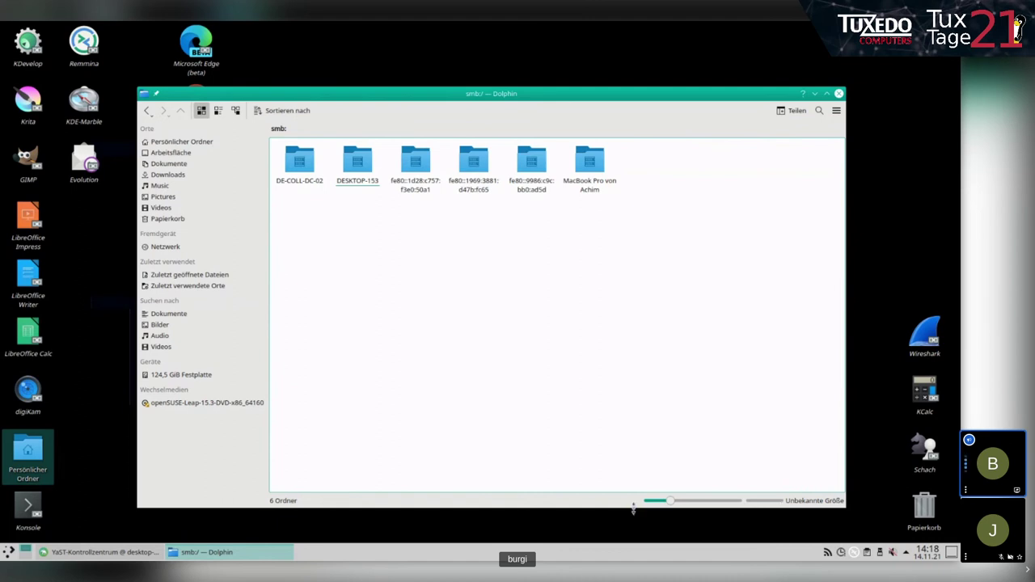
Step: Log in to DE-COLL-DC-02 as administrator to reveal its NETLOGON and SYSVOL shares
{"action": "left_click", "coordinate": [307, 168]}
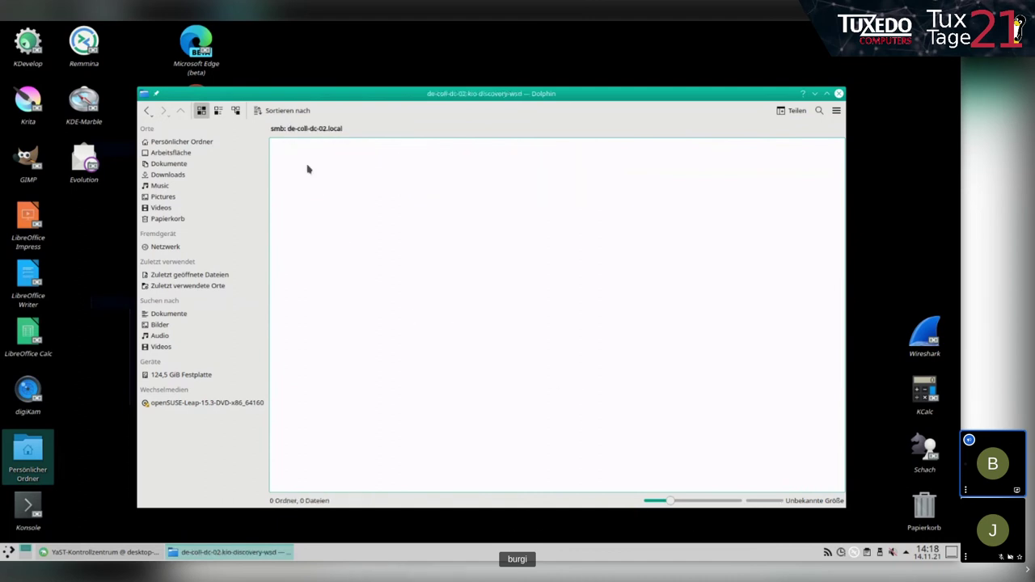
{"action": "left_click", "coordinate": [412, 244]}
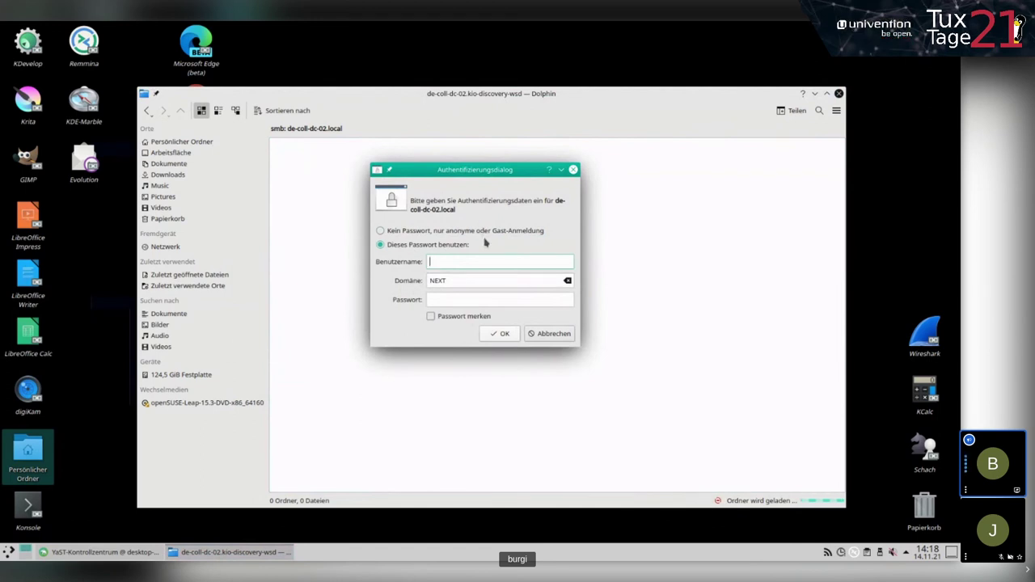
{"action": "type", "text": "administrator"}
{"action": "key", "text": "Tab"}
{"action": "key", "text": "Tab"}
{"action": "type", "text": "•••••••••"}
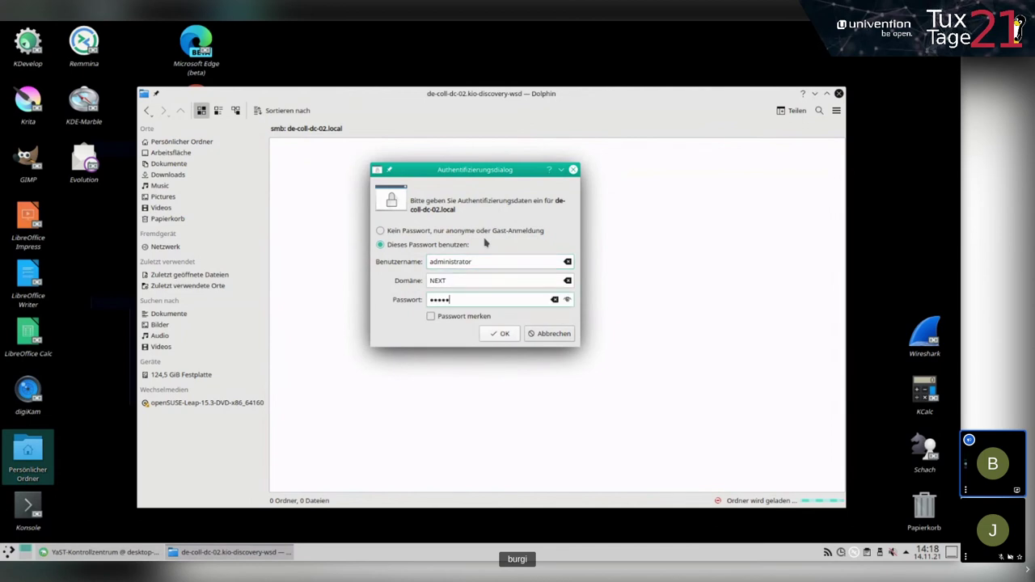
{"action": "key", "text": "Return"}
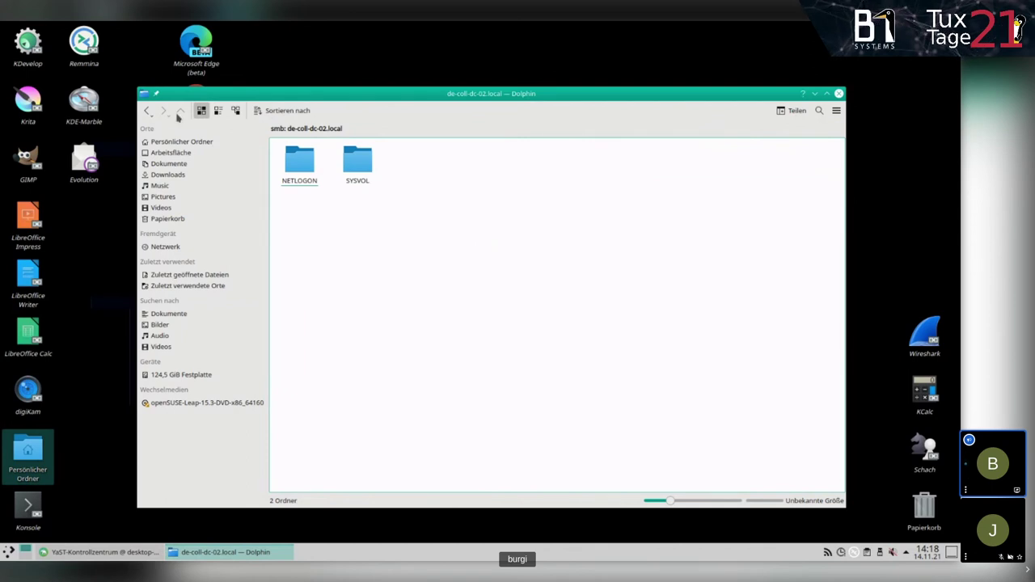
Step: Back out of the domain controller, cancel the repeated login, and return to Netzwerk
{"action": "left_click", "coordinate": [146, 110]}
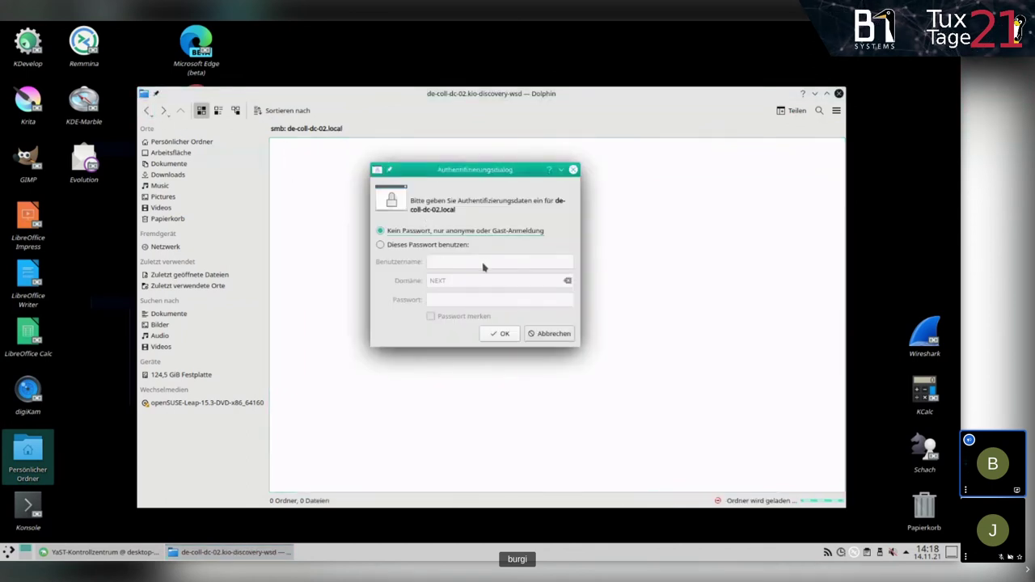
{"action": "left_click", "coordinate": [536, 334]}
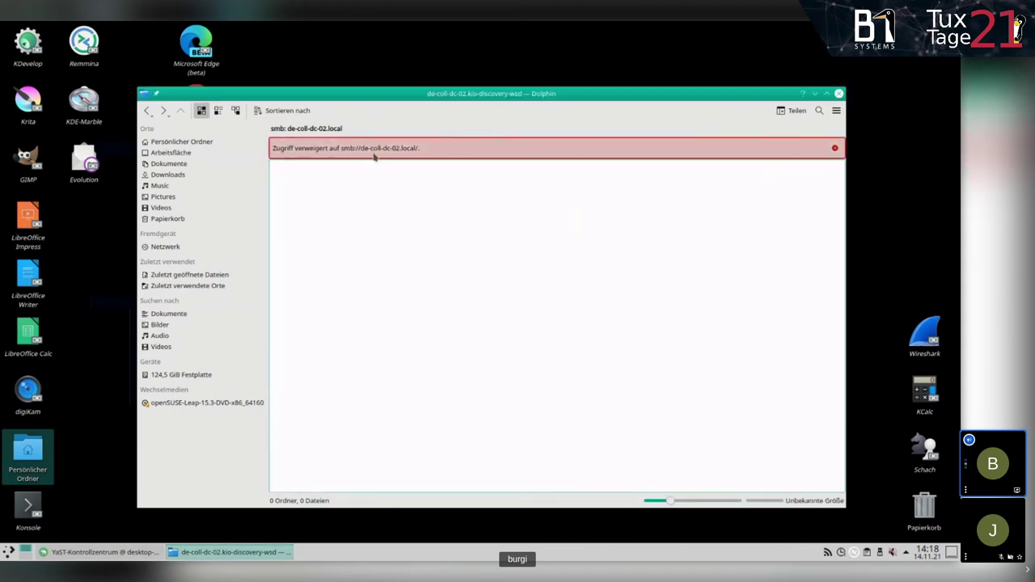
{"action": "left_click", "coordinate": [165, 246]}
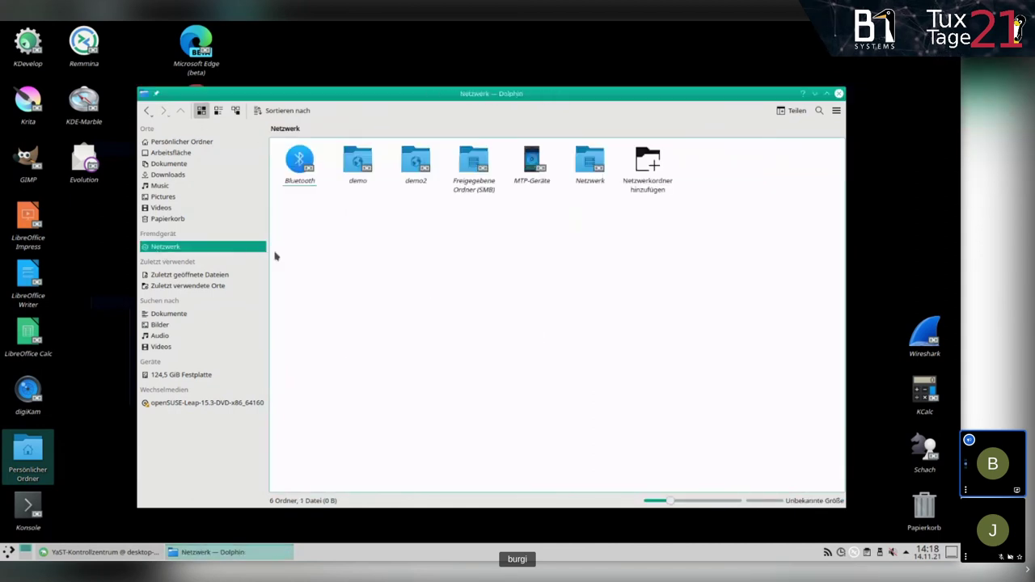
Step: Open the users share on desktop-153 and enter the user account name, fixing a typo
{"action": "double_click", "coordinate": [476, 174]}
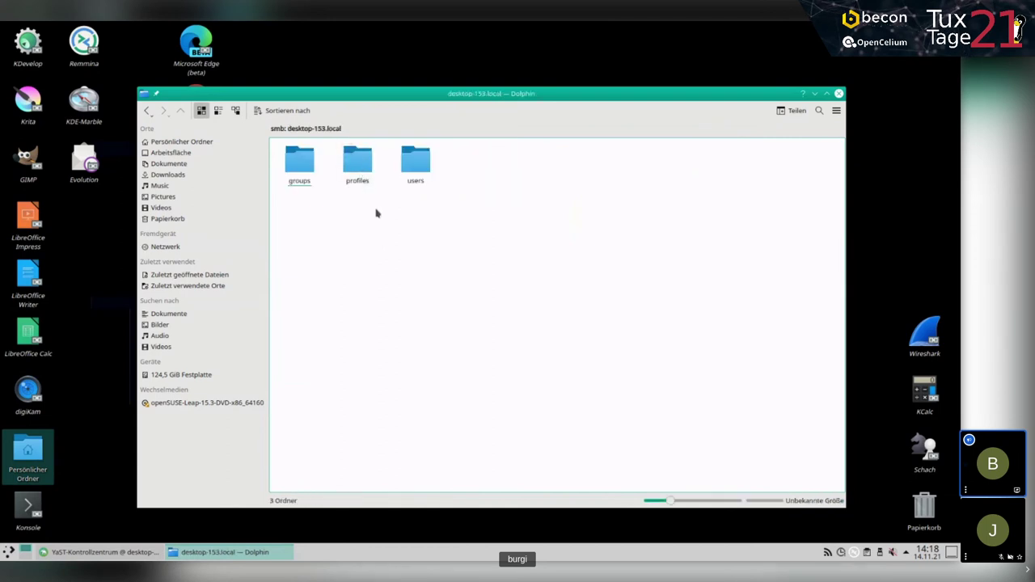
{"action": "left_click", "coordinate": [424, 166]}
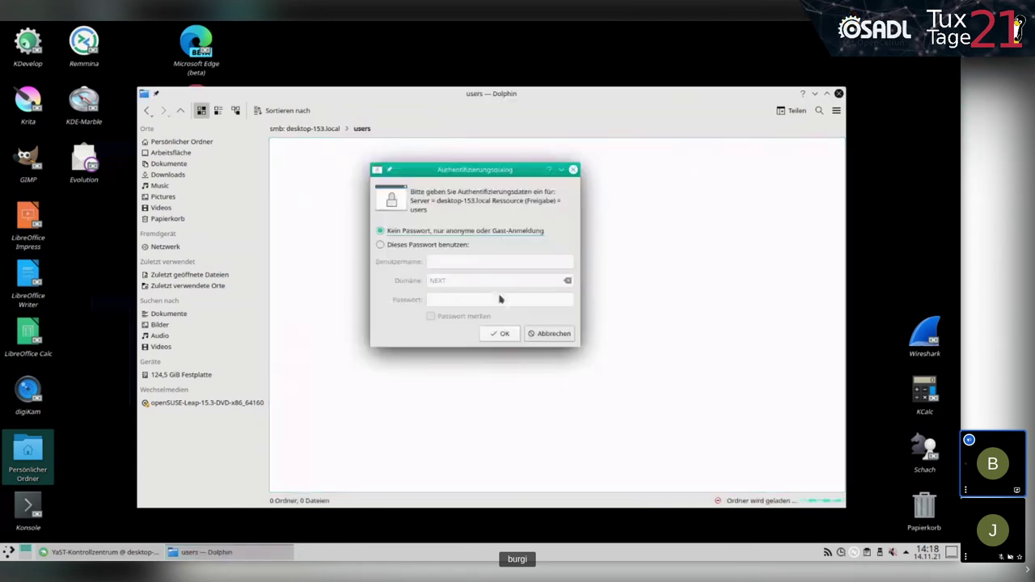
{"action": "left_click", "coordinate": [441, 261]}
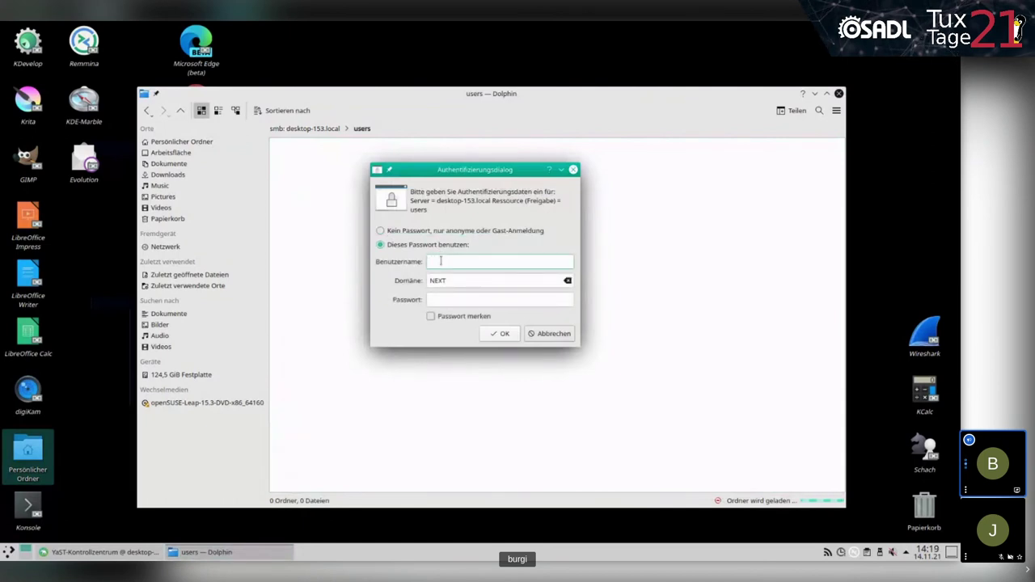
{"action": "type", "text": ".\\"}
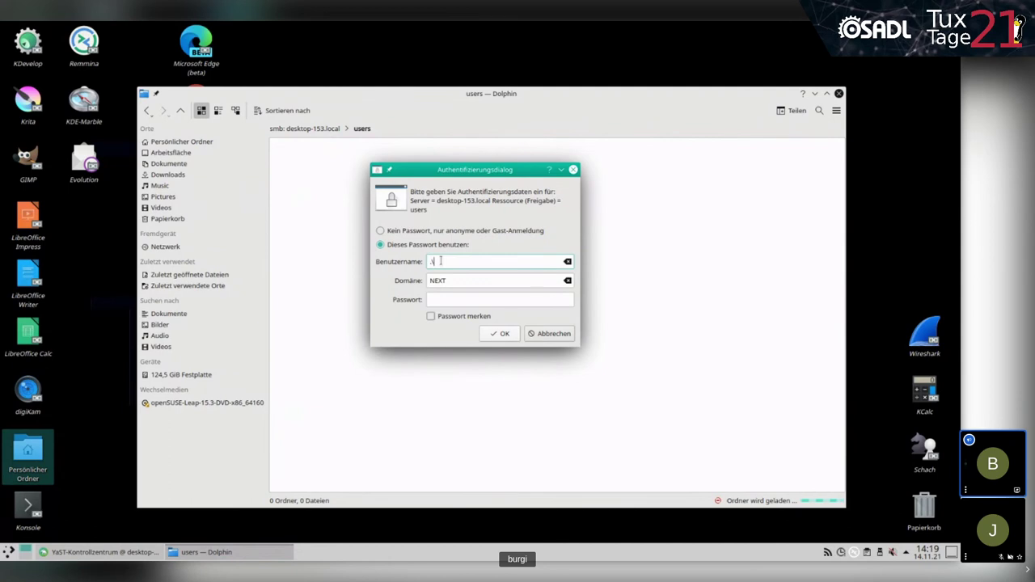
{"action": "key", "text": "BackSpace"}
{"action": "key", "text": "BackSpace"}
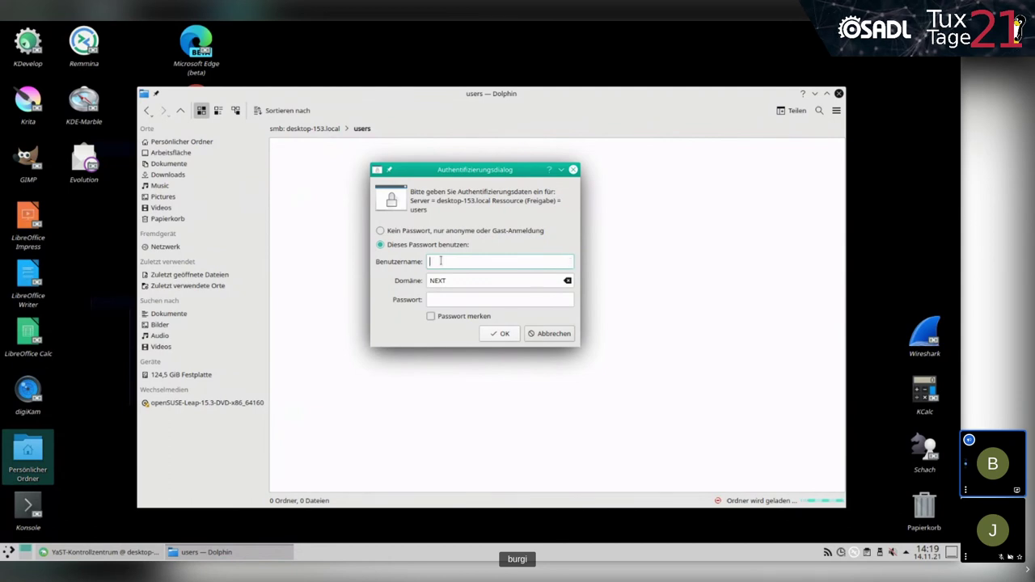
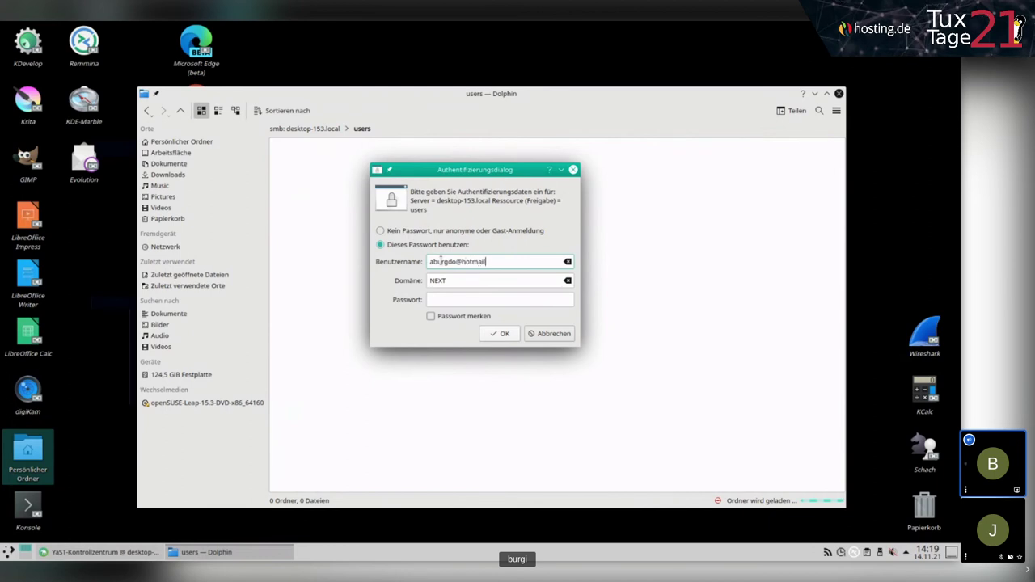
{"action": "key", "text": "Tab"}
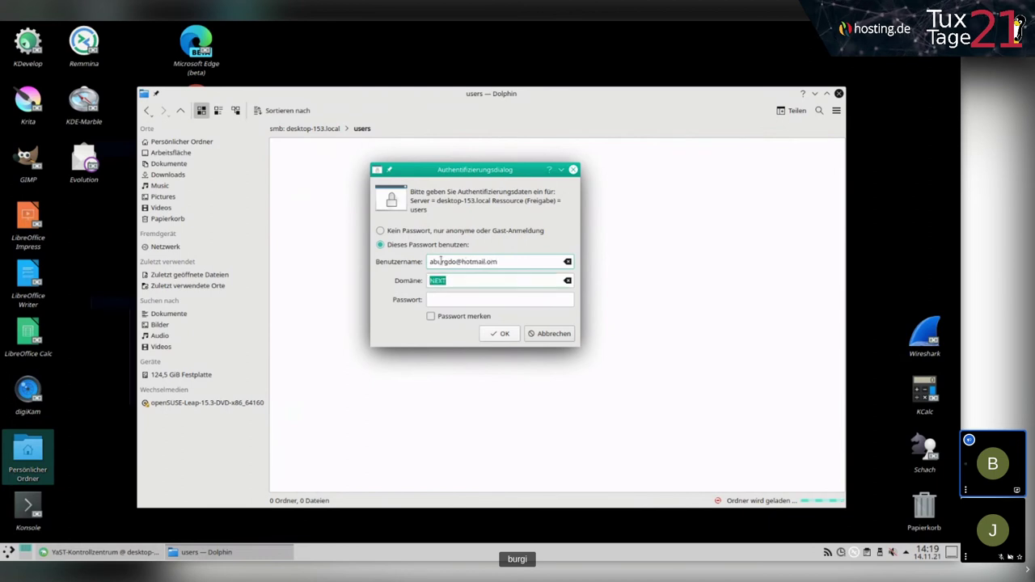
{"action": "key", "text": "shift+Tab"}
{"action": "key", "text": "End"}
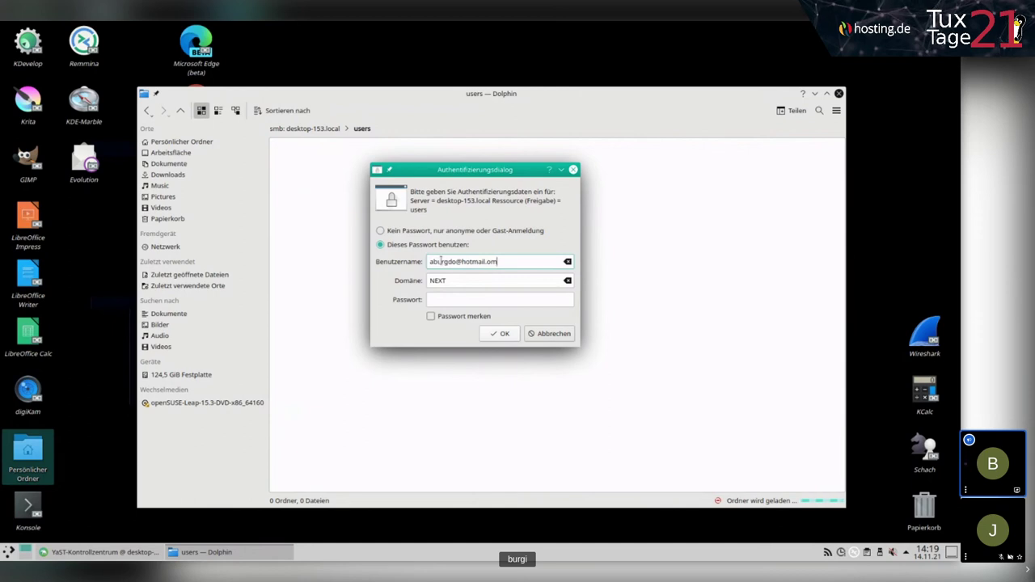
{"action": "key", "text": "Left"}
{"action": "key", "text": "Left"}
{"action": "type", "text": "c"}
Step: Set the domain to WORKGROUP, enter the account password, and submit the login
{"action": "key", "text": "Tab"}
{"action": "type", "text": "WORKGROUP"}
{"action": "key", "text": "Tab"}
{"action": "type", "text": "***********"}
{"action": "key", "text": "Return"}
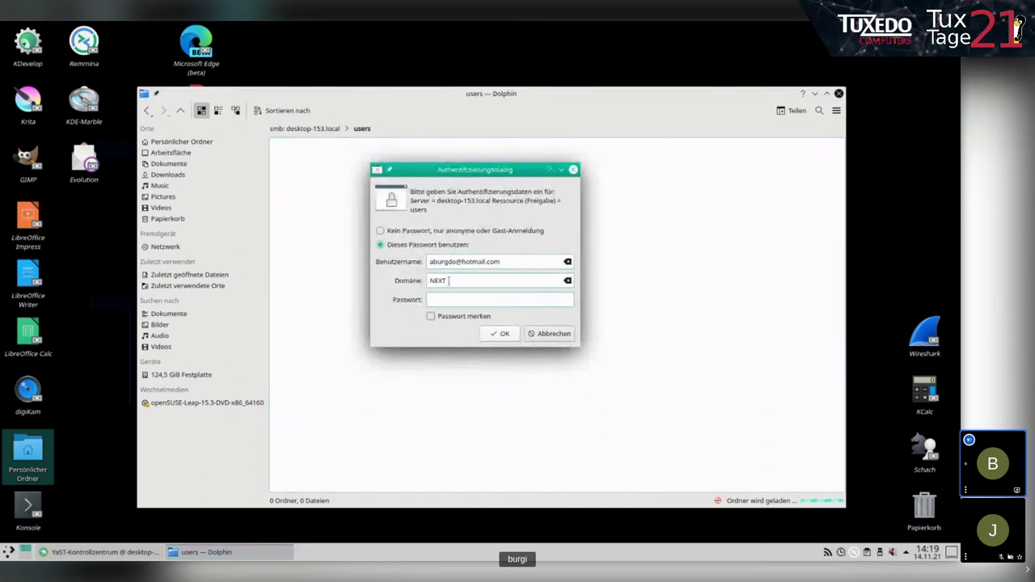
Step: Cancel the denied retry, return to the Netzwerk location, and close Dolphin
{"action": "left_click", "coordinate": [536, 334]}
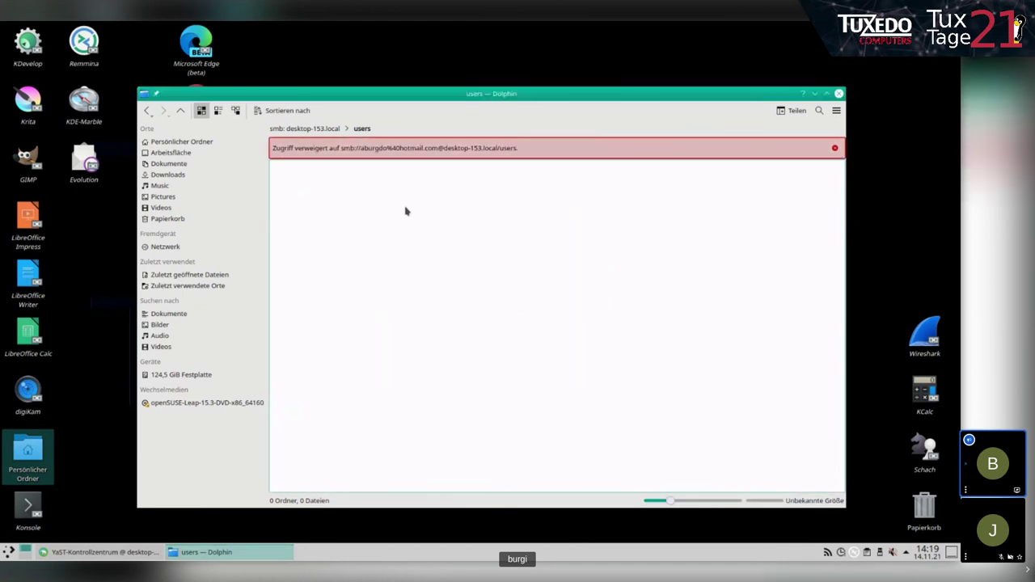
{"action": "left_click", "coordinate": [311, 133]}
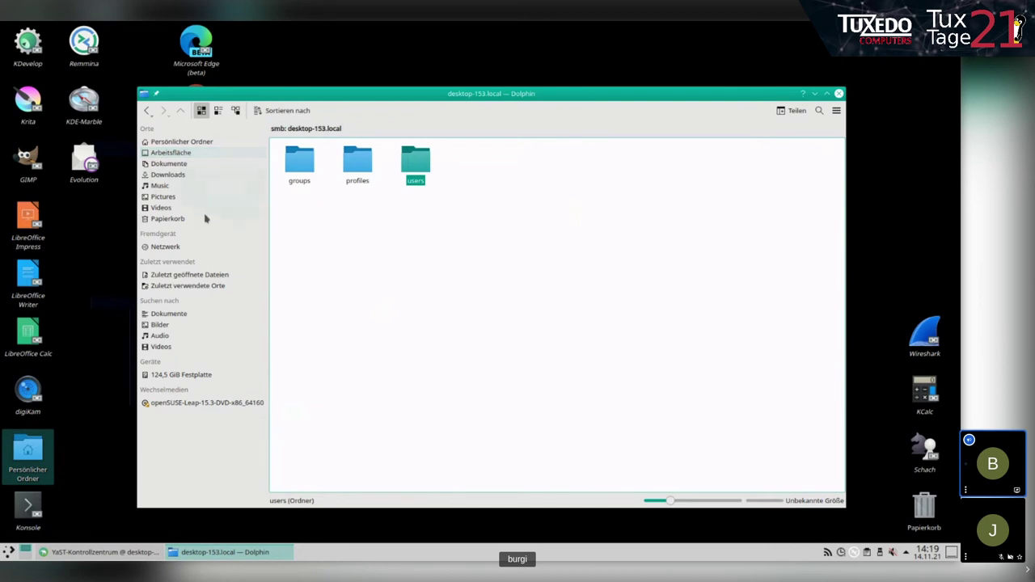
{"action": "left_click", "coordinate": [177, 248]}
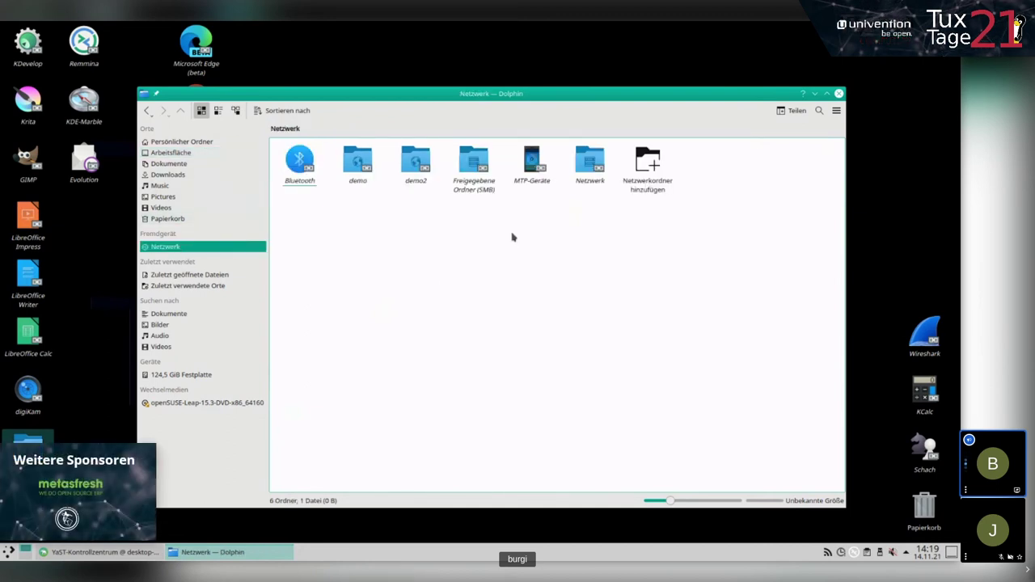
{"action": "left_click", "coordinate": [589, 166]}
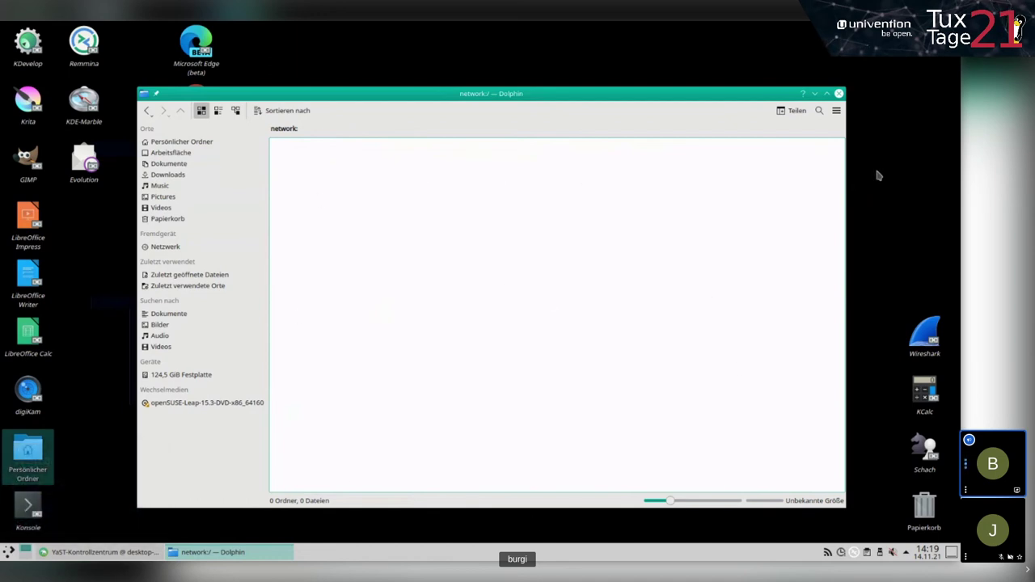
{"action": "left_click", "coordinate": [838, 94]}
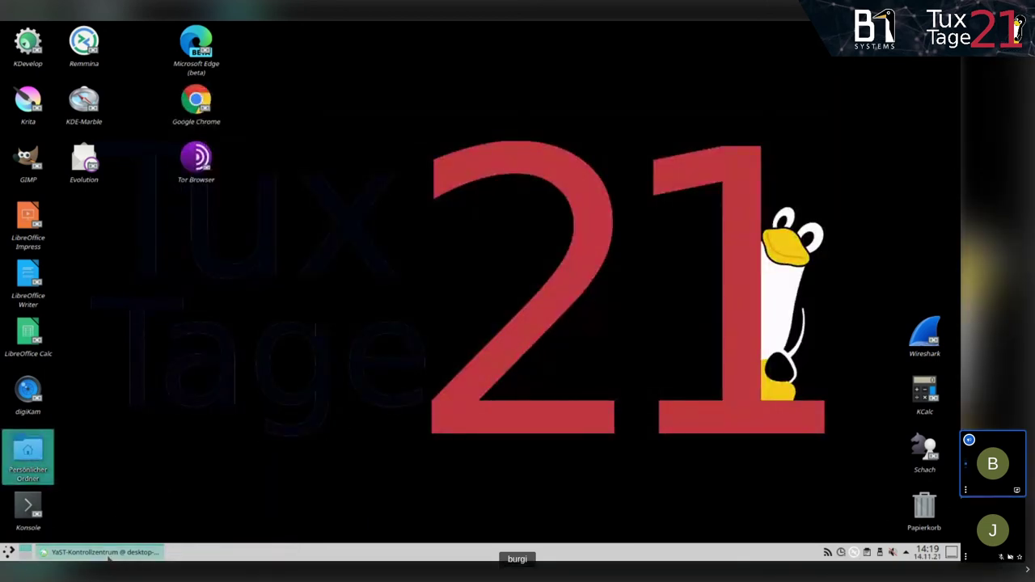
Step: Start YaST's NFS client configuration and center its window
{"action": "left_click", "coordinate": [107, 552]}
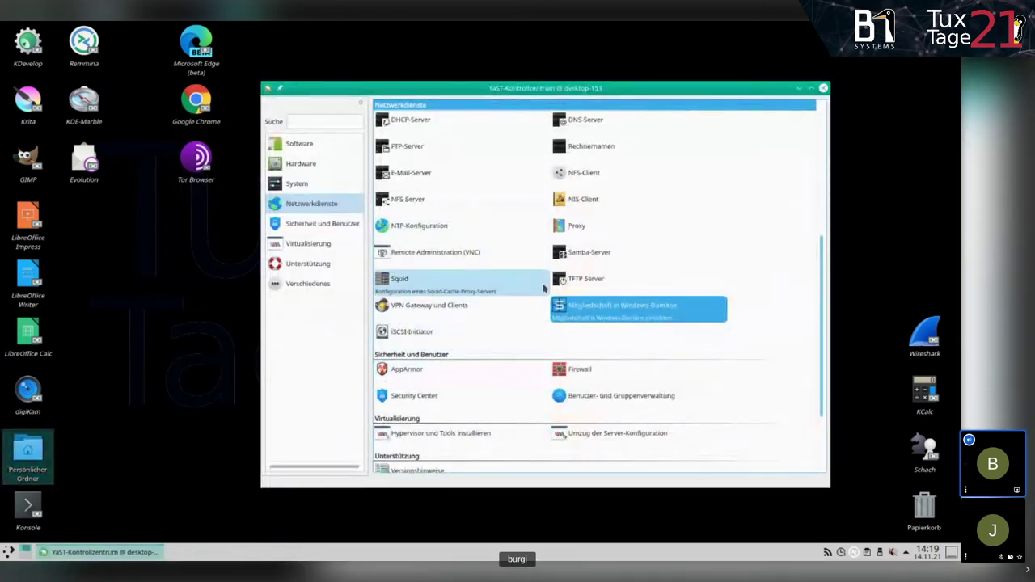
{"action": "left_click", "coordinate": [589, 183]}
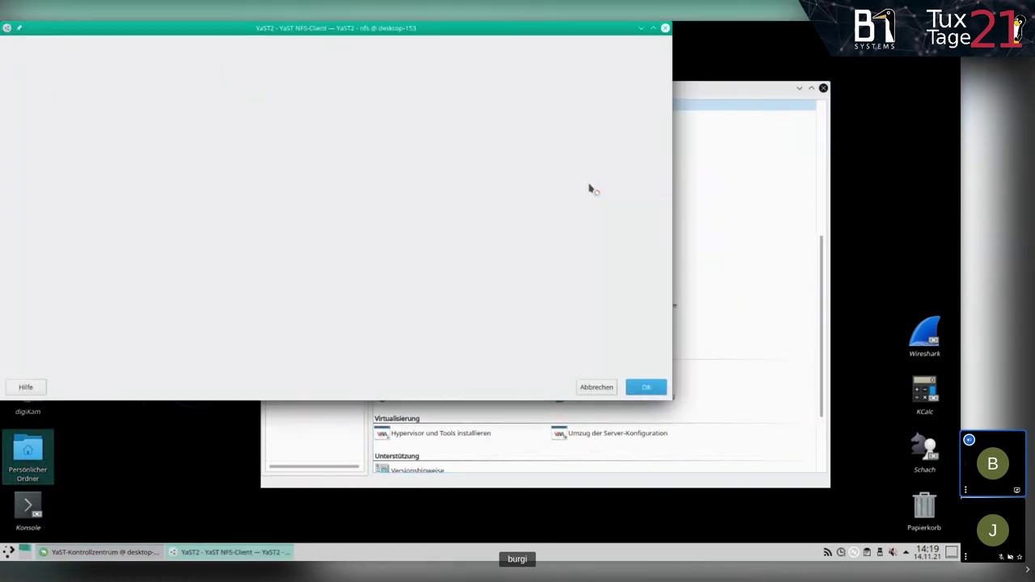
{"action": "left_click_drag", "start_coordinate": [539, 33], "coordinate": [726, 92]}
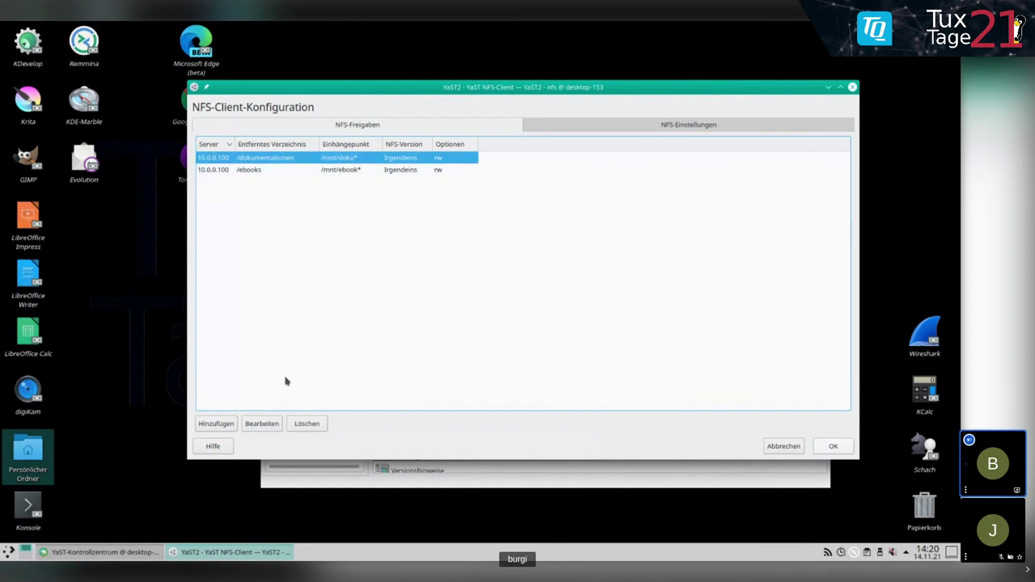
Step: Set /dokumentationen on 10.0.0.100 as the share's remote directory, save the NFS setup, and launch Konsole
{"action": "left_click", "coordinate": [269, 425]}
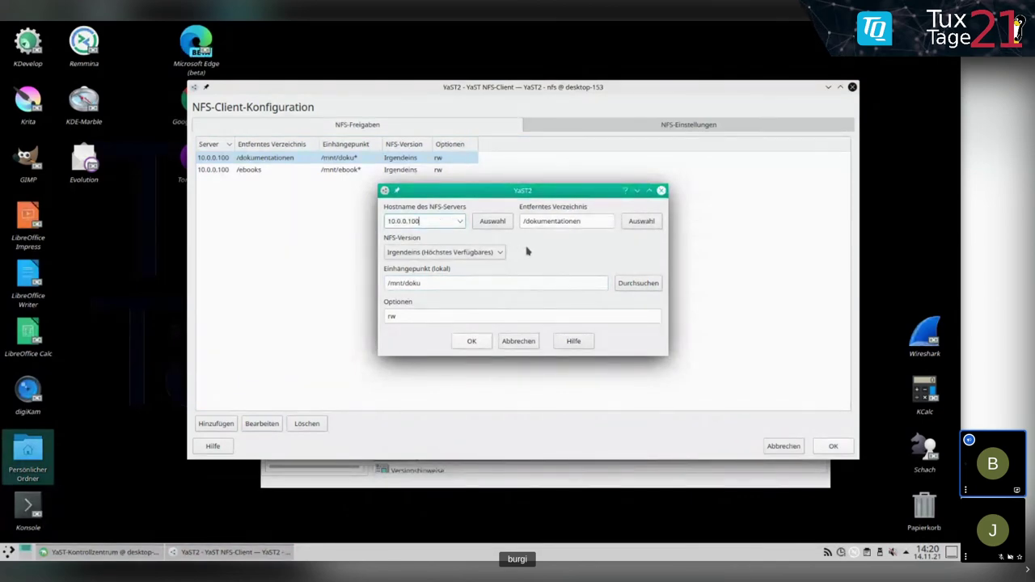
{"action": "left_click", "coordinate": [639, 222]}
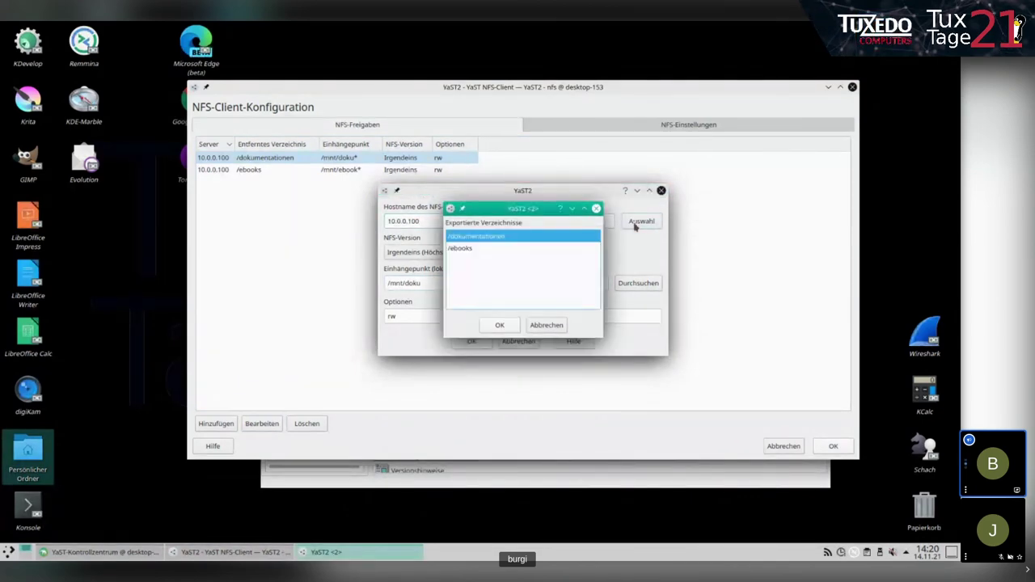
{"action": "left_click", "coordinate": [538, 325]}
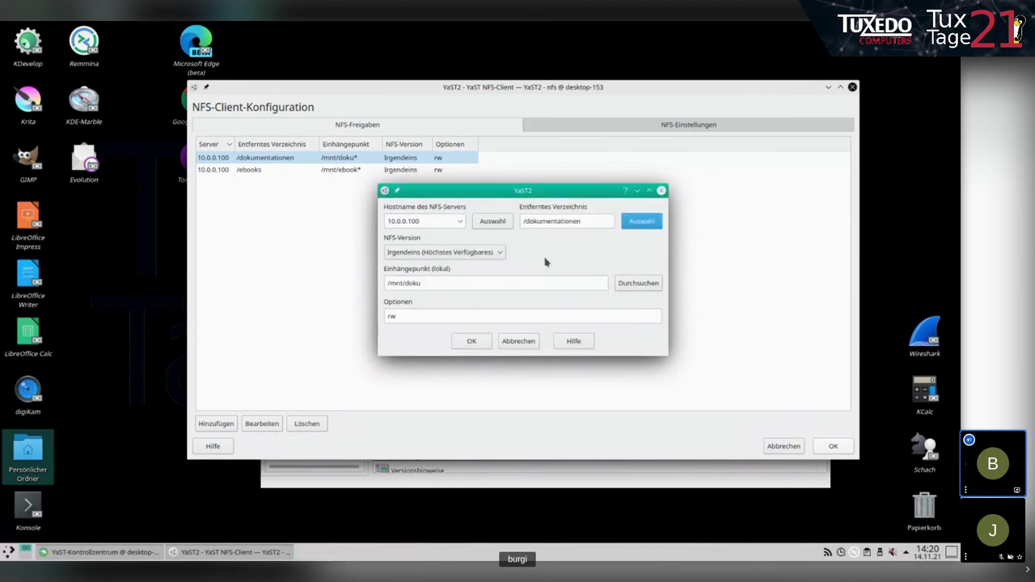
{"action": "left_click", "coordinate": [470, 340]}
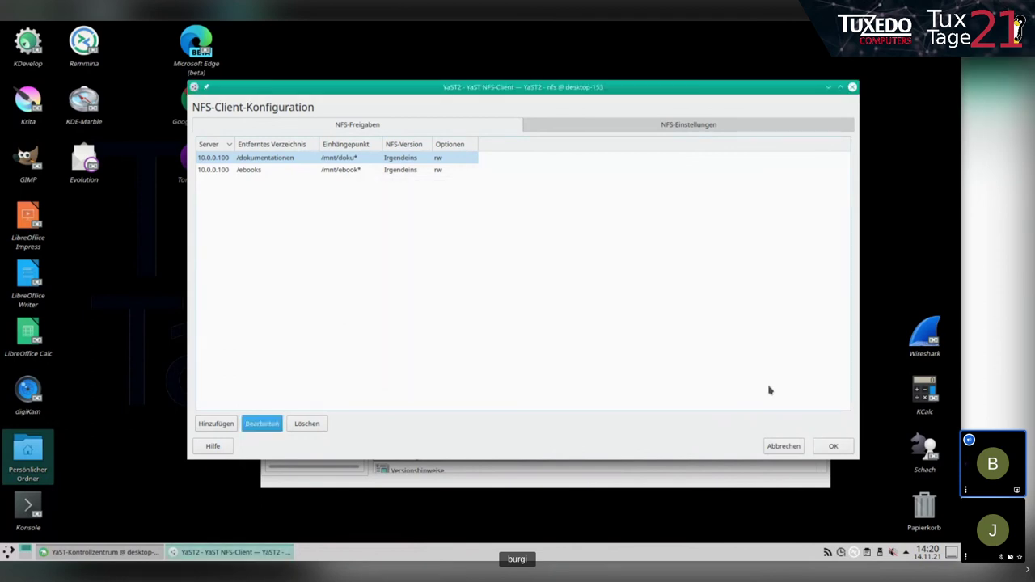
{"action": "left_click", "coordinate": [832, 447]}
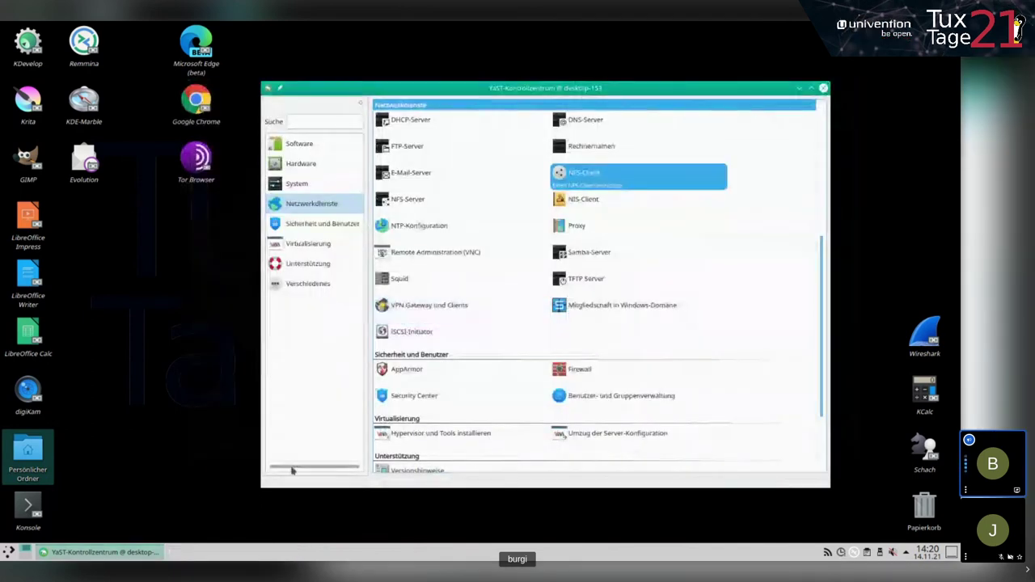
{"action": "left_click", "coordinate": [47, 498]}
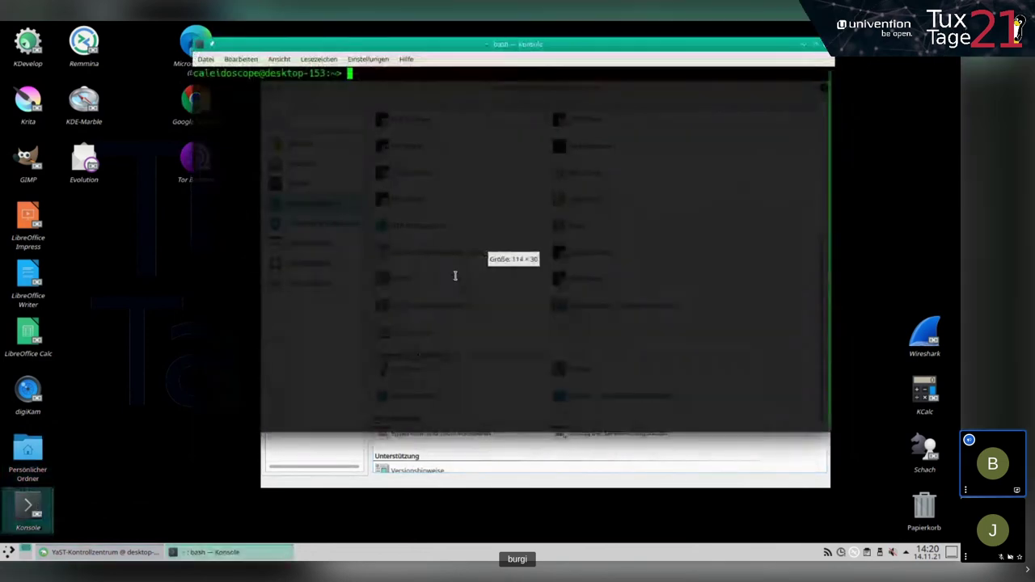
Step: Run mc in Konsole and navigate to the /mnt folder
{"action": "type", "text": "mc"}
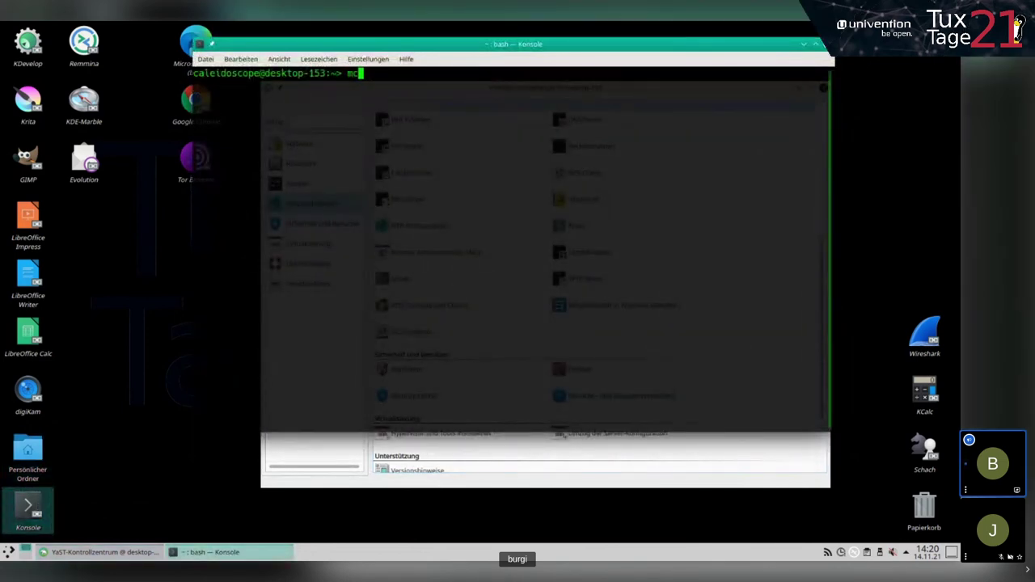
{"action": "key", "text": "Return"}
{"action": "key", "text": "Return"}
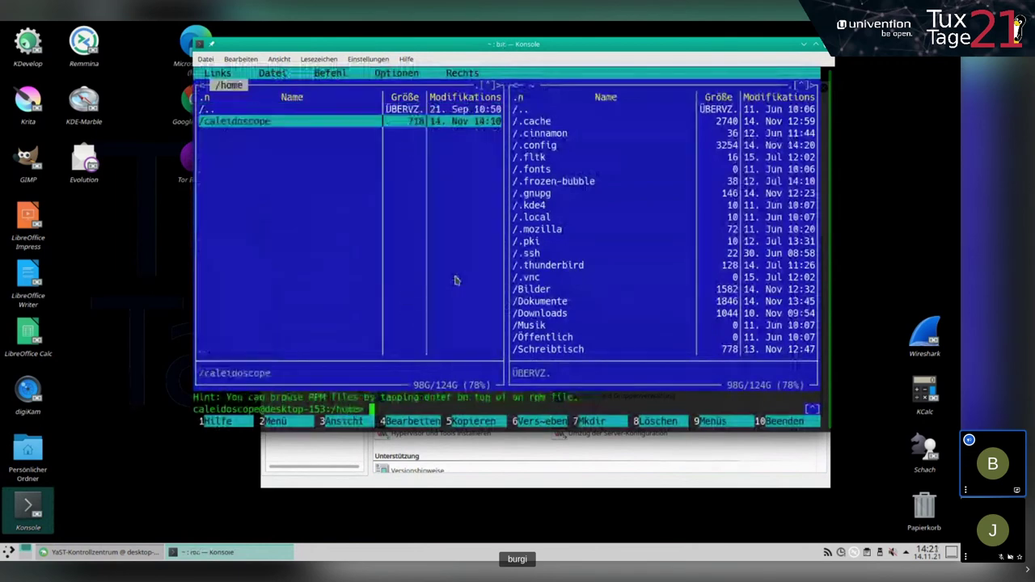
{"action": "key", "text": "Up"}
{"action": "key", "text": "Return"}
{"action": "key", "text": "Down"}
{"action": "key", "text": "Down"}
{"action": "key", "text": "Down"}
{"action": "key", "text": "Return"}
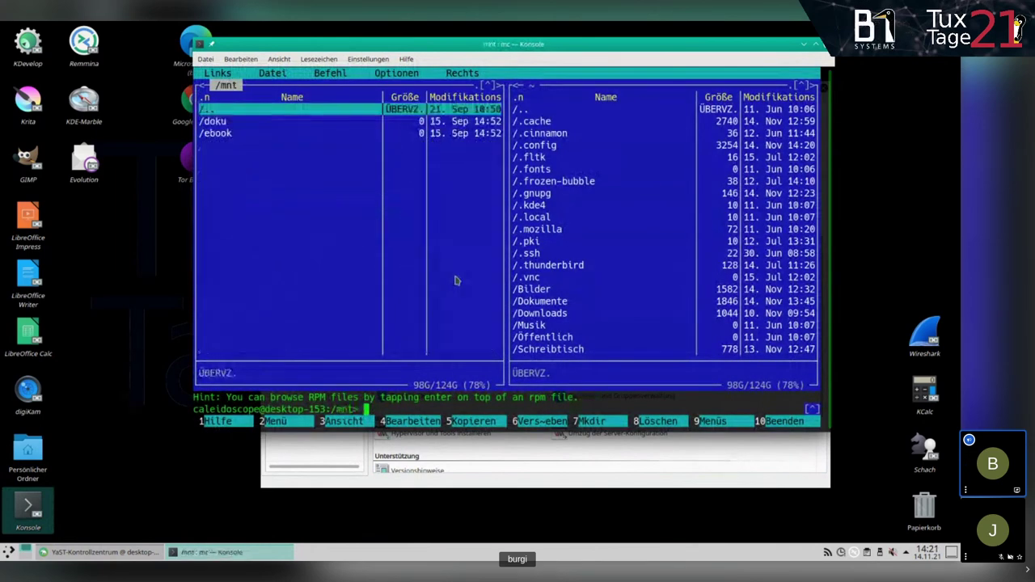
{"action": "key", "text": "Down"}
{"action": "key", "text": "Down"}
{"action": "key", "text": "Up"}
Step: Inspect /mnt/doku and /mnt/ebook, quit Midnight Commander with F10, and close Konsole
{"action": "key", "text": "Return"}
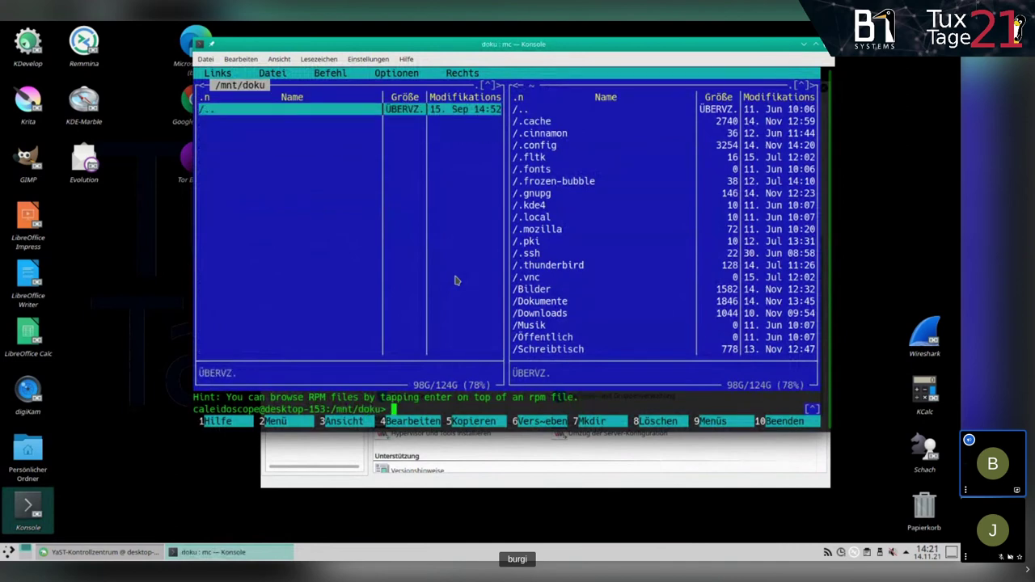
{"action": "key", "text": "Return"}
{"action": "key", "text": "Down"}
{"action": "key", "text": "Return"}
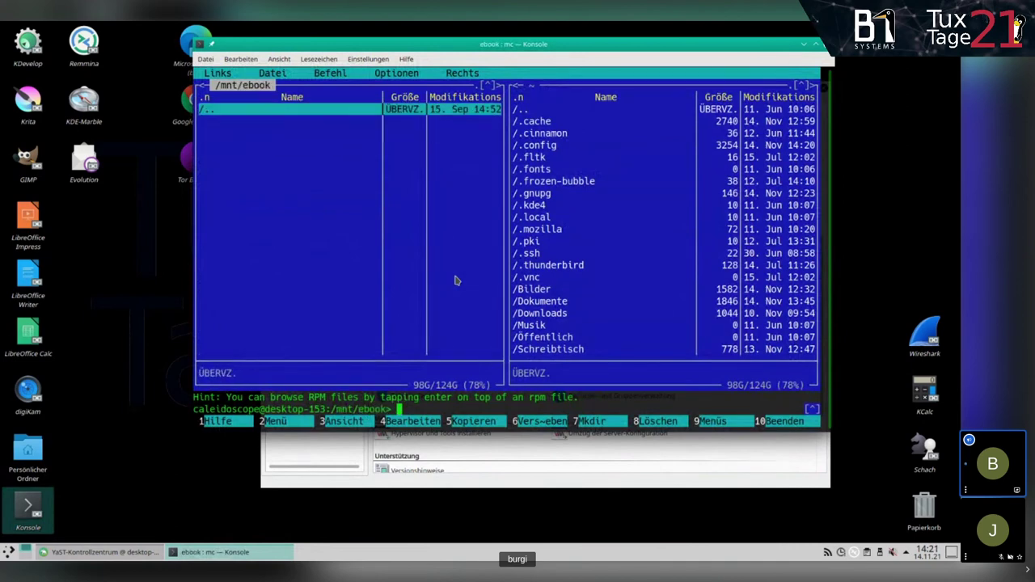
{"action": "key", "text": "Return"}
{"action": "key", "text": "Up"}
{"action": "key", "text": "Up"}
{"action": "key", "text": "Return"}
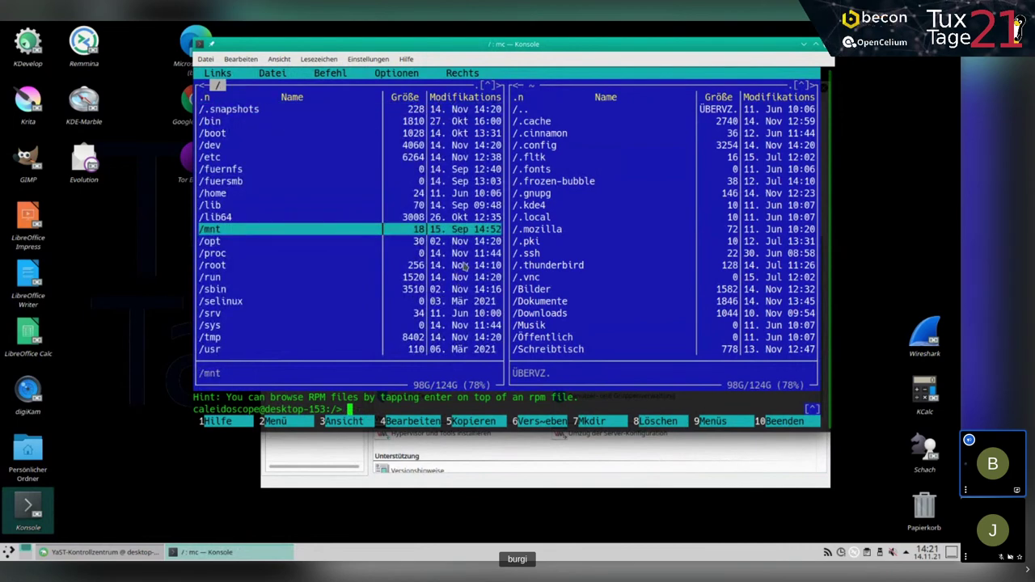
{"action": "key", "text": "F10"}
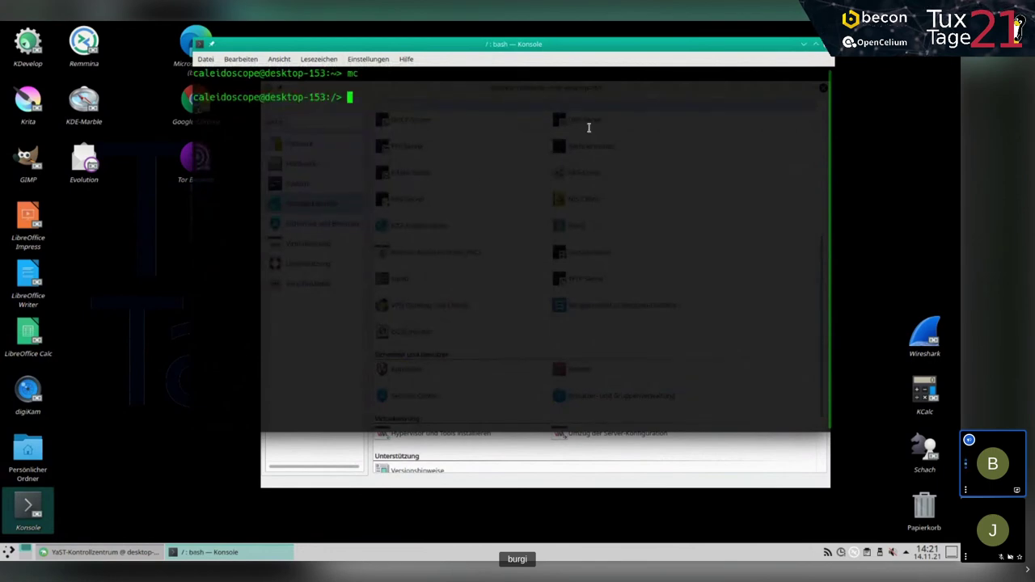
{"action": "left_click", "coordinate": [816, 44]}
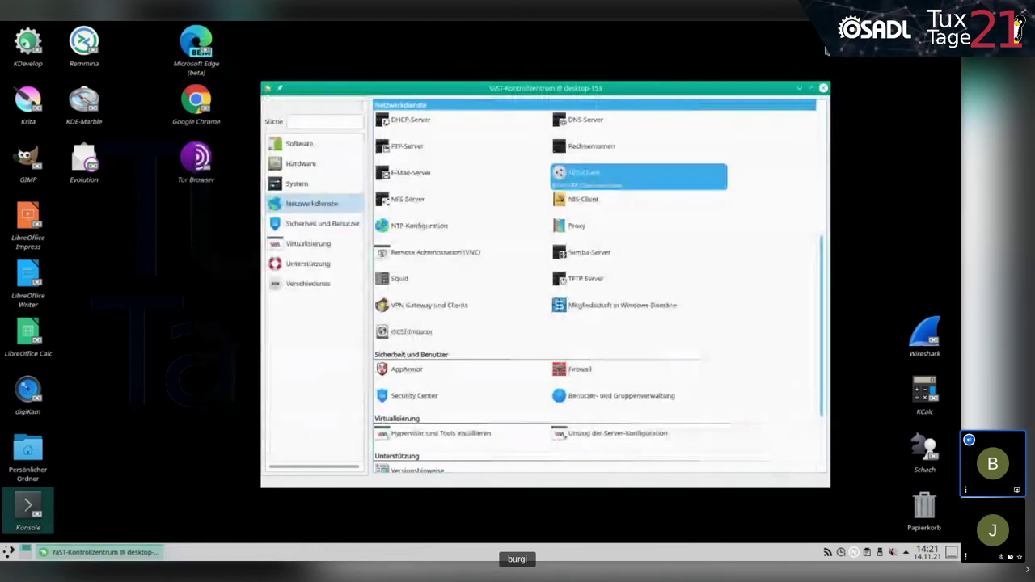
Step: Minimize YaST, launch Evolution, and open the context menu of the failing IMAP account
{"action": "left_click", "coordinate": [799, 89]}
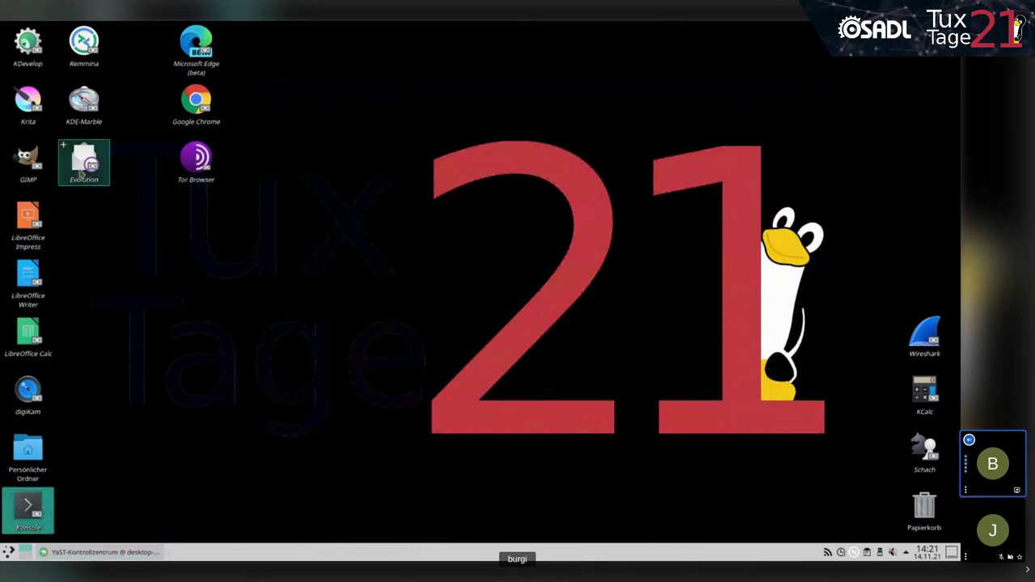
{"action": "left_click", "coordinate": [85, 161]}
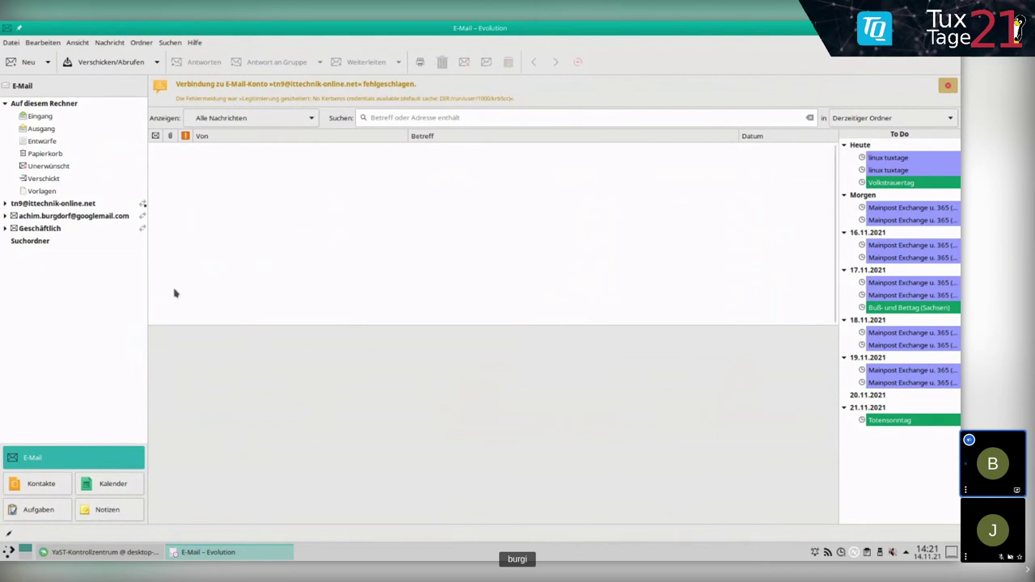
{"action": "right_click", "coordinate": [75, 207]}
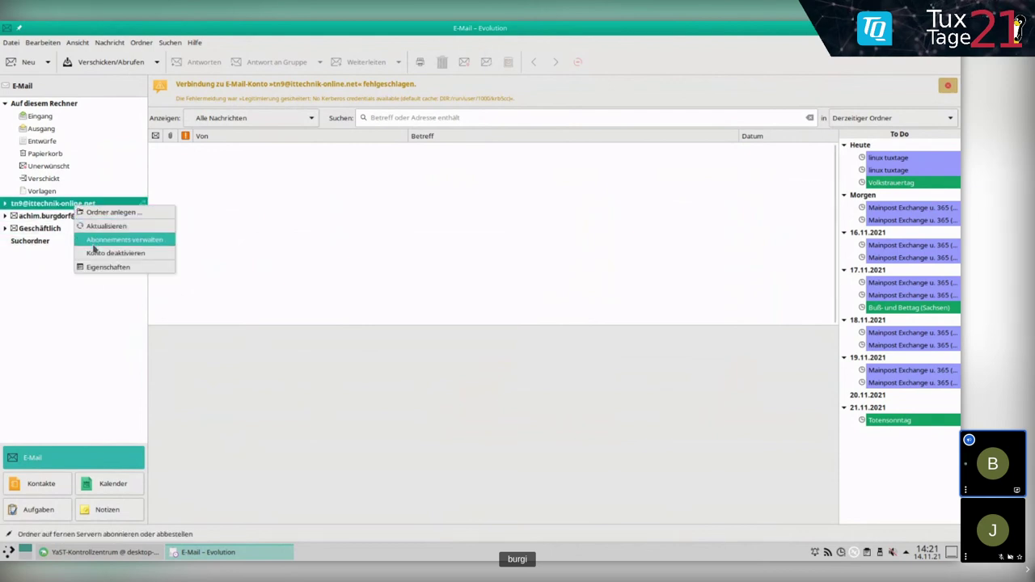
Step: Review IMAP receiving settings for 10.0.0.186 port 993, checking auth types and keeping TLS on a dedicated port
{"action": "left_click", "coordinate": [108, 267]}
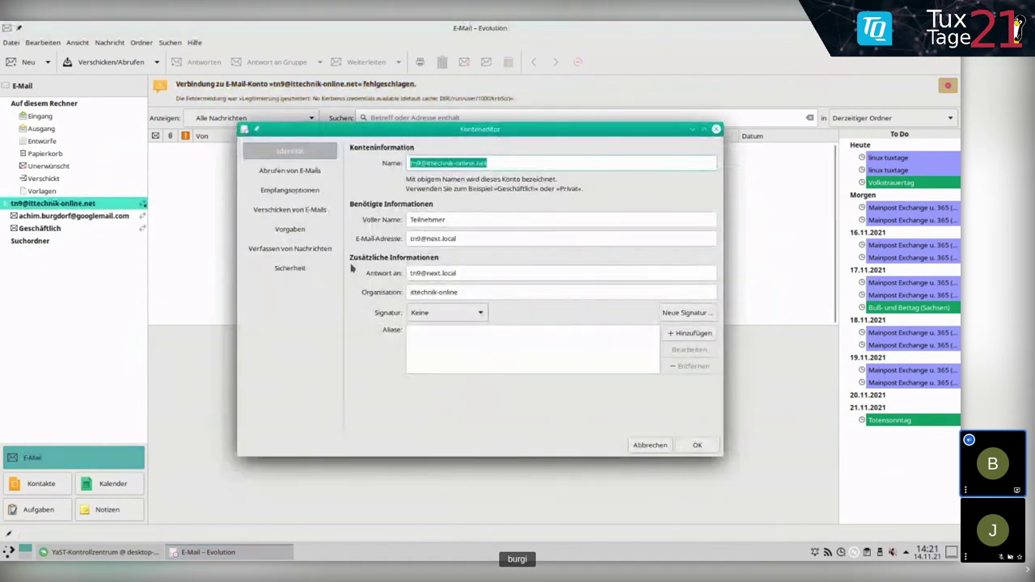
{"action": "left_click", "coordinate": [295, 172]}
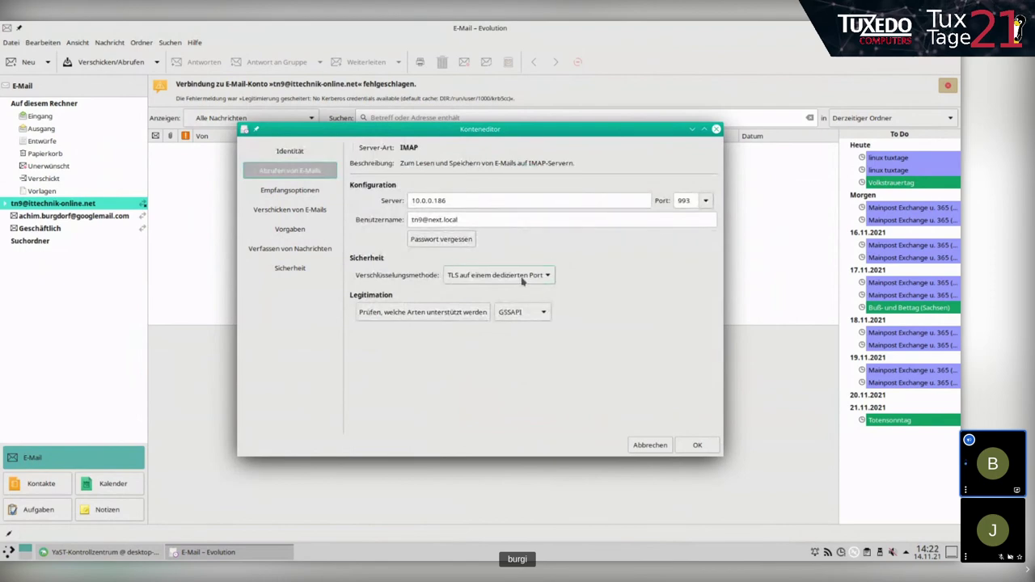
{"action": "left_click", "coordinate": [416, 312]}
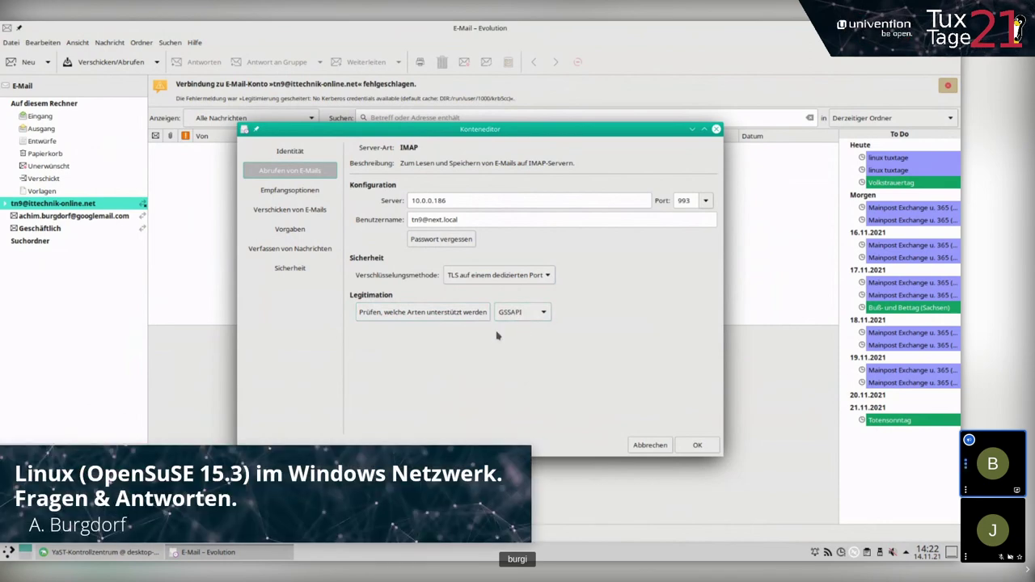
{"action": "left_click", "coordinate": [479, 277]}
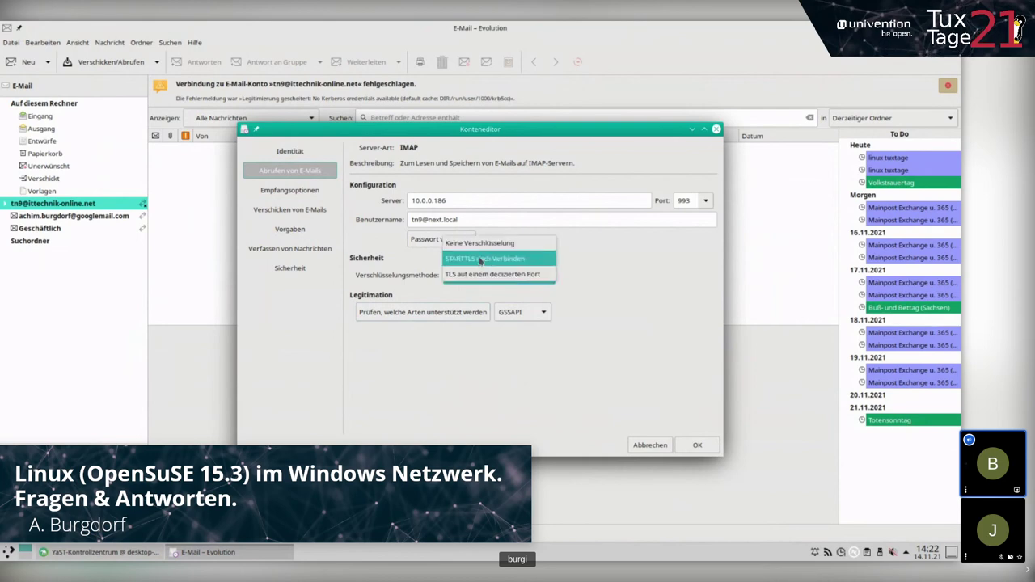
{"action": "left_click", "coordinate": [482, 274]}
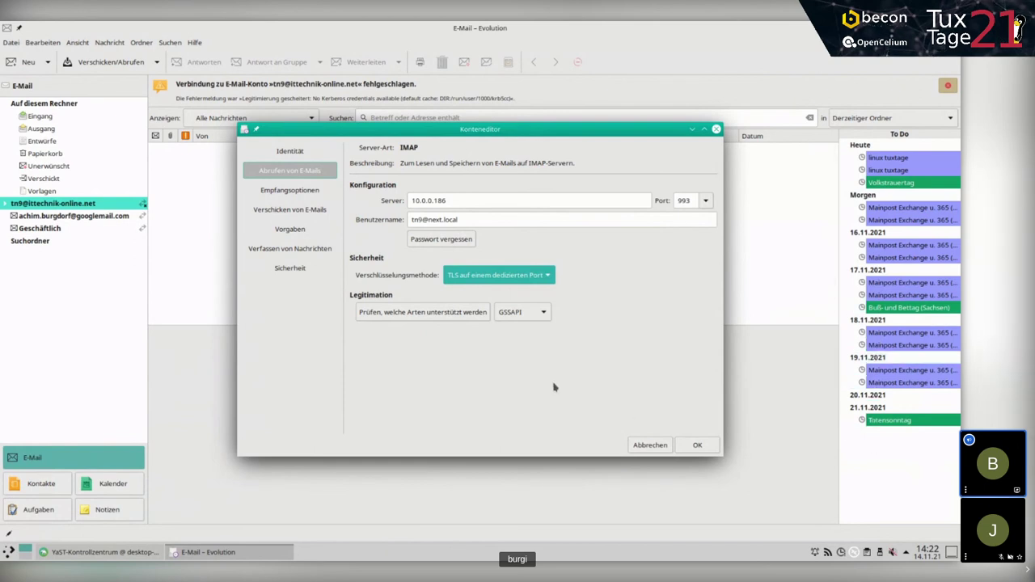
Step: Look through the security, composing, default-folder and SMTP pages, then cancel the account editor
{"action": "left_click", "coordinate": [280, 269]}
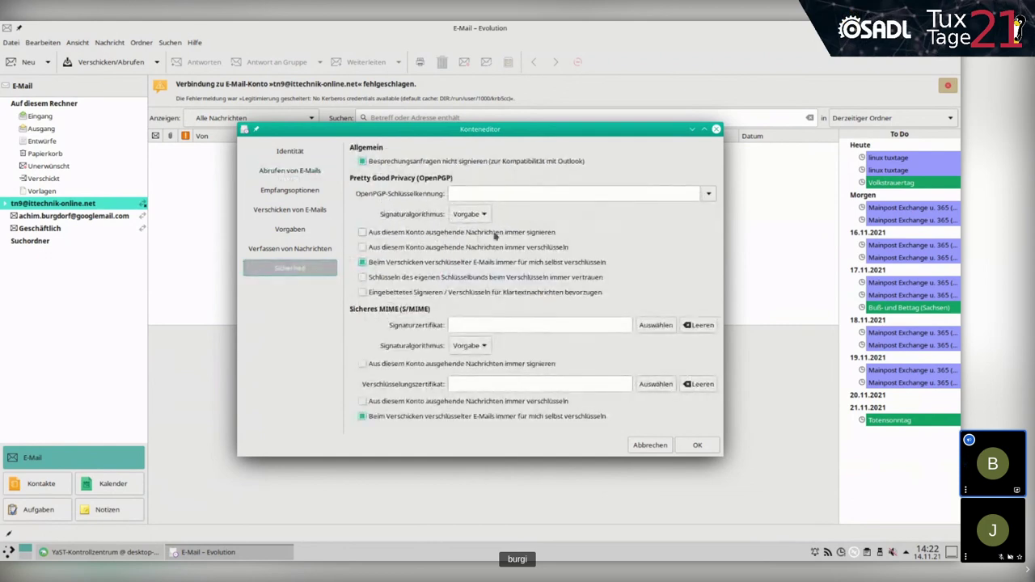
{"action": "left_click", "coordinate": [275, 251]}
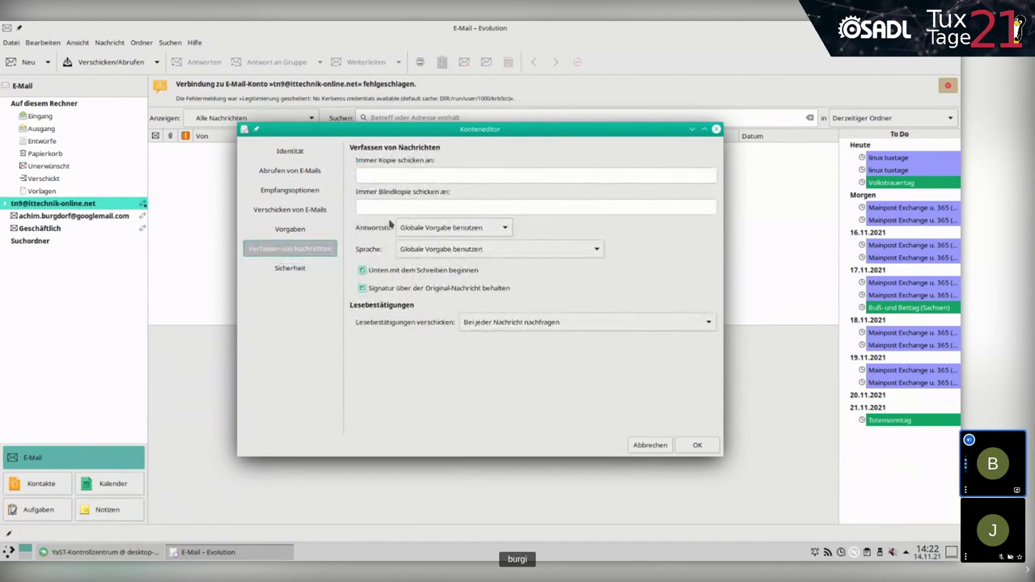
{"action": "left_click", "coordinate": [316, 231]}
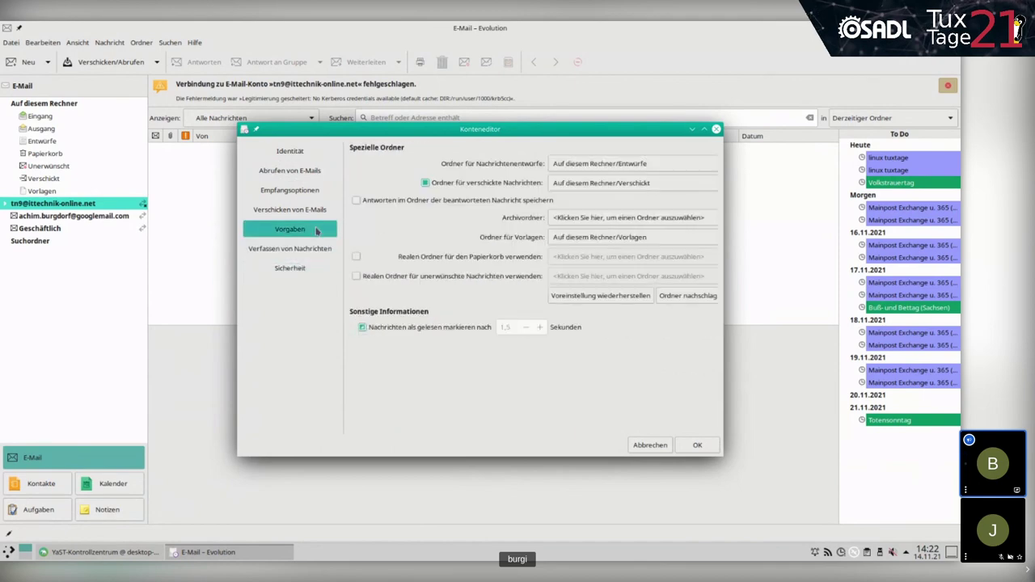
{"action": "left_click", "coordinate": [291, 209]}
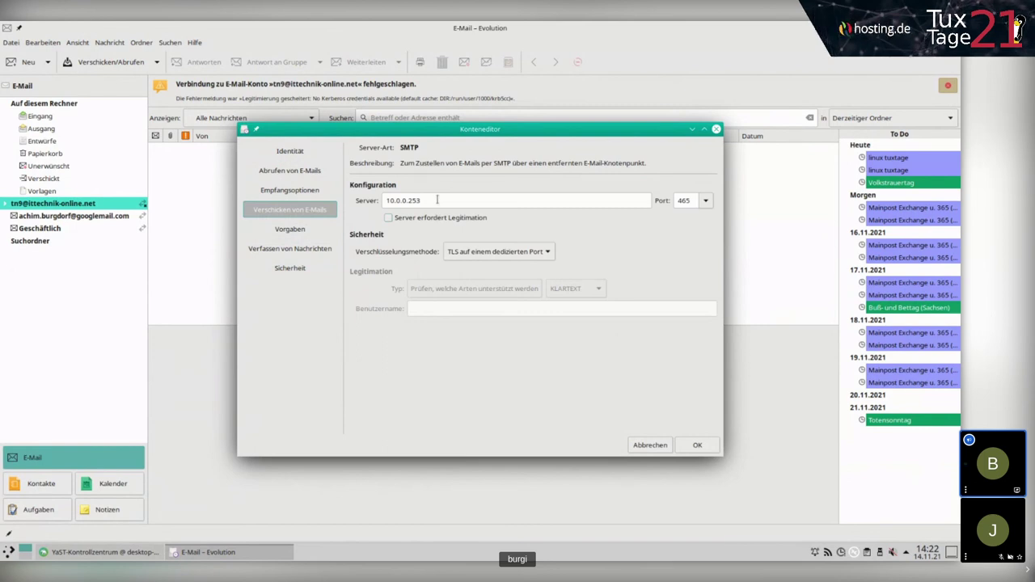
{"action": "left_click", "coordinate": [659, 450]}
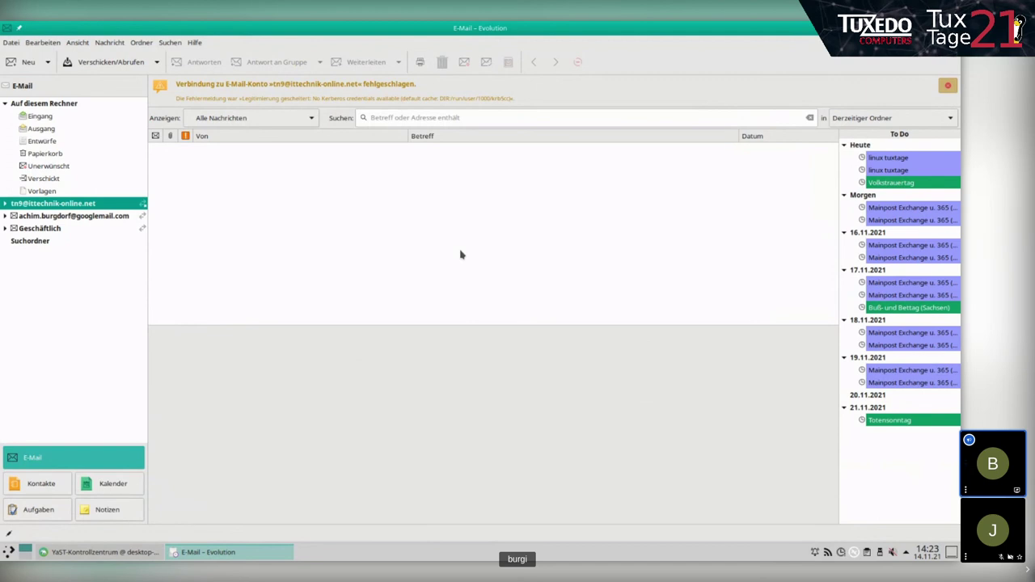
Step: Quit Evolution, start YaST's Samba-Server module, and view its Identität tab showing workgroup NEXT
{"action": "key", "text": "ctrl+q"}
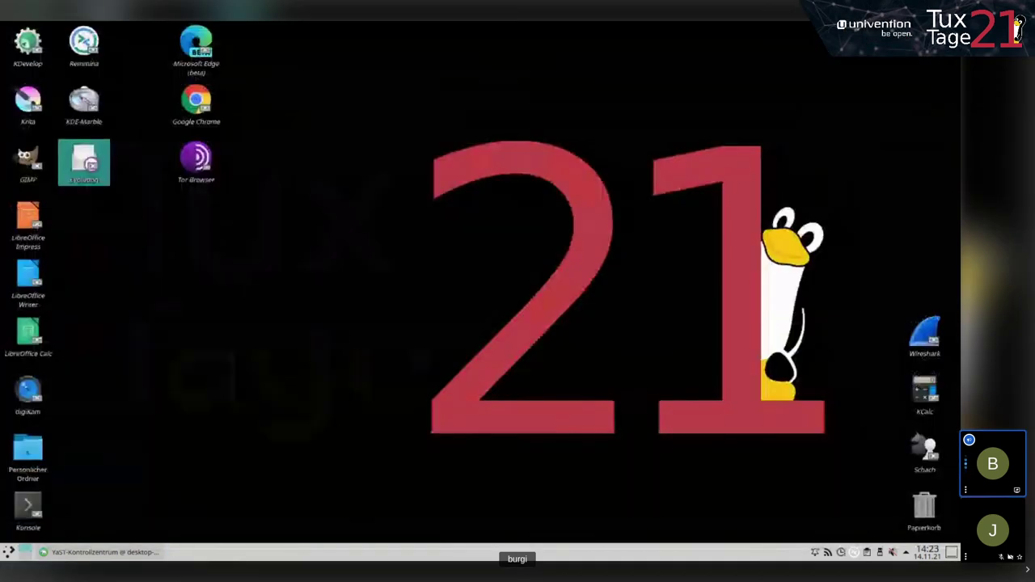
{"action": "left_click", "coordinate": [429, 247]}
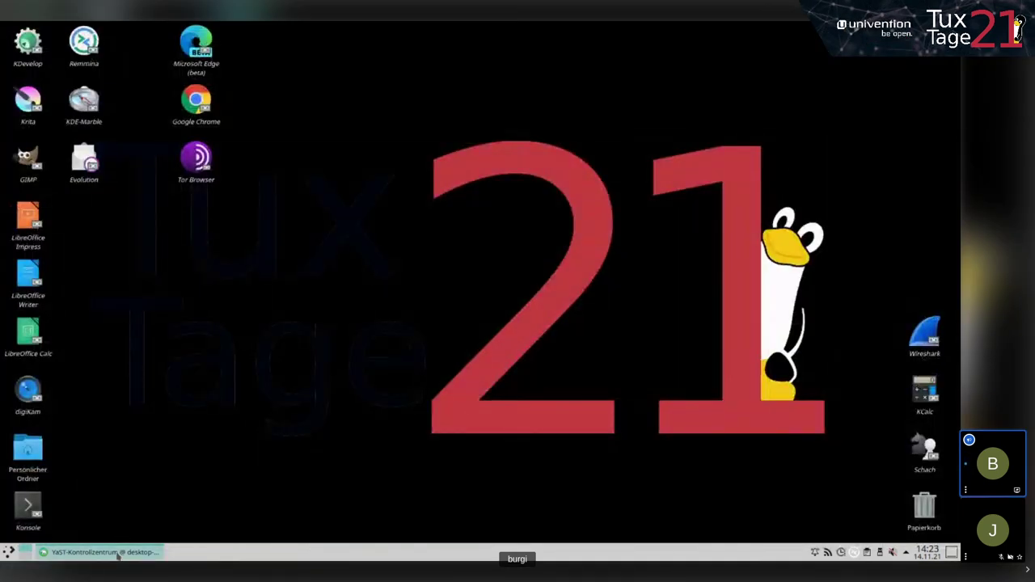
{"action": "left_click", "coordinate": [103, 551]}
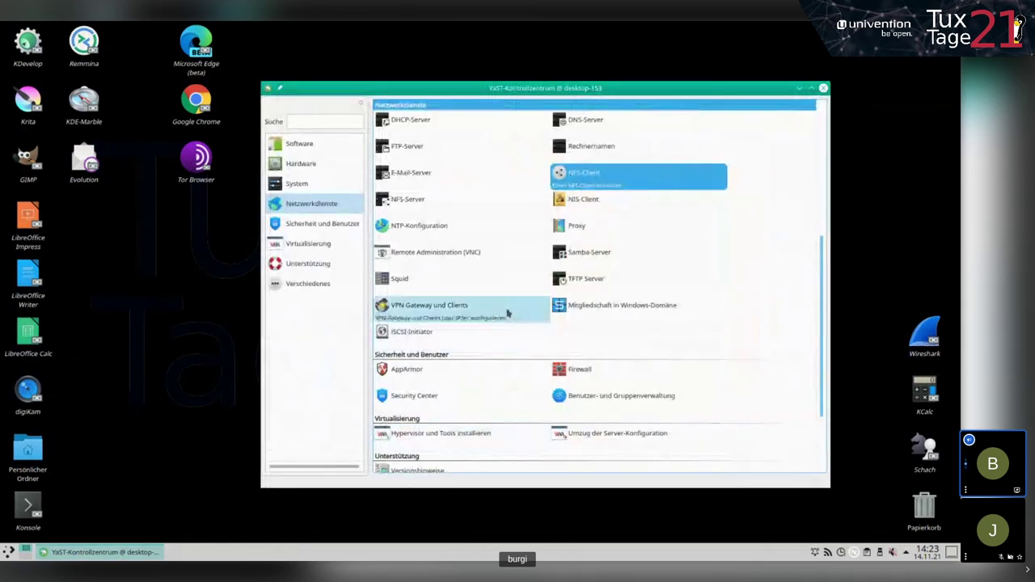
{"action": "left_click", "coordinate": [563, 257]}
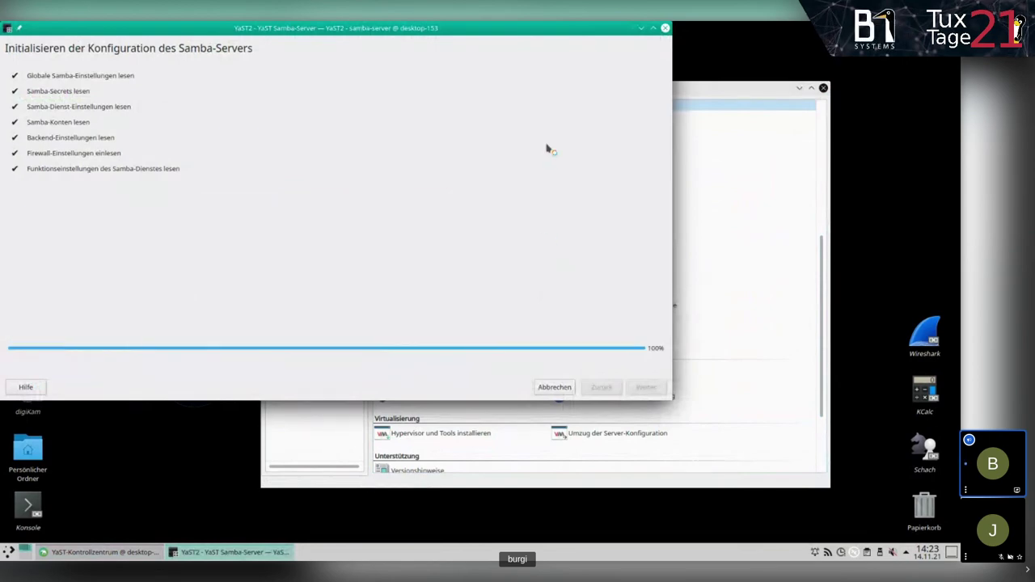
{"action": "left_click_drag", "start_coordinate": [526, 31], "coordinate": [705, 65]}
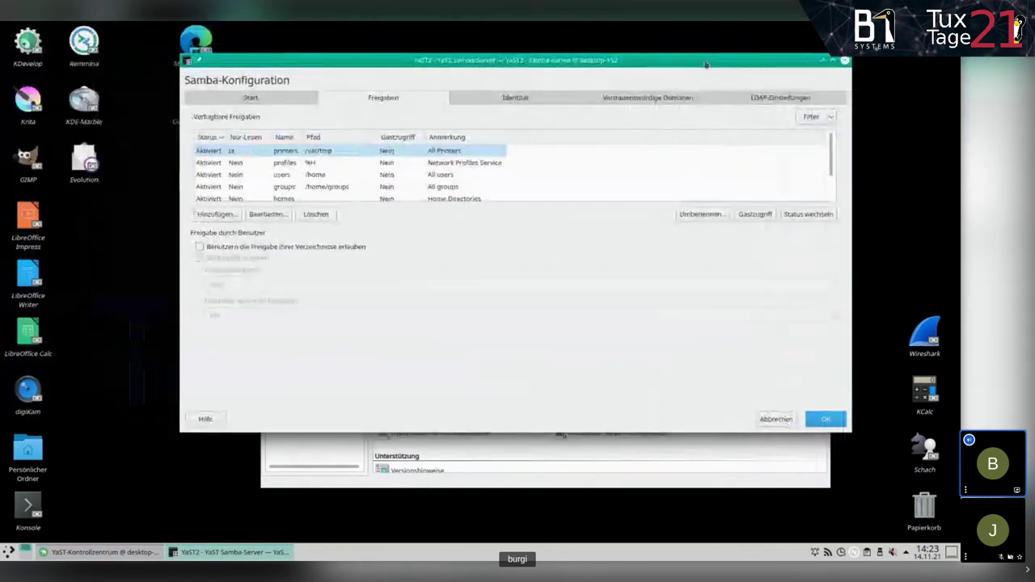
{"action": "scroll", "coordinate": [436, 163], "scroll_direction": "down", "scroll_amount": 1}
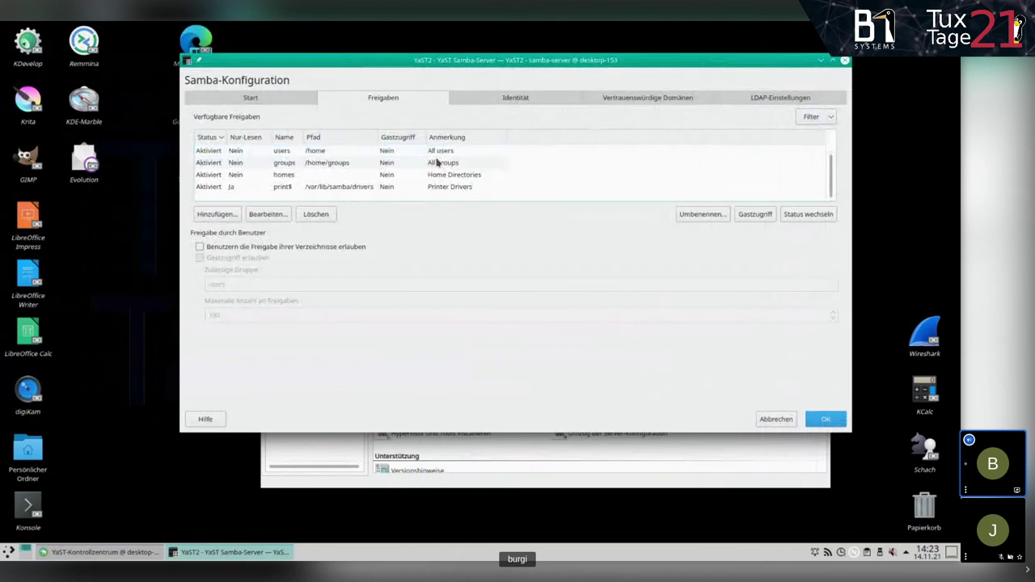
{"action": "scroll", "coordinate": [437, 163], "scroll_direction": "up", "scroll_amount": 1}
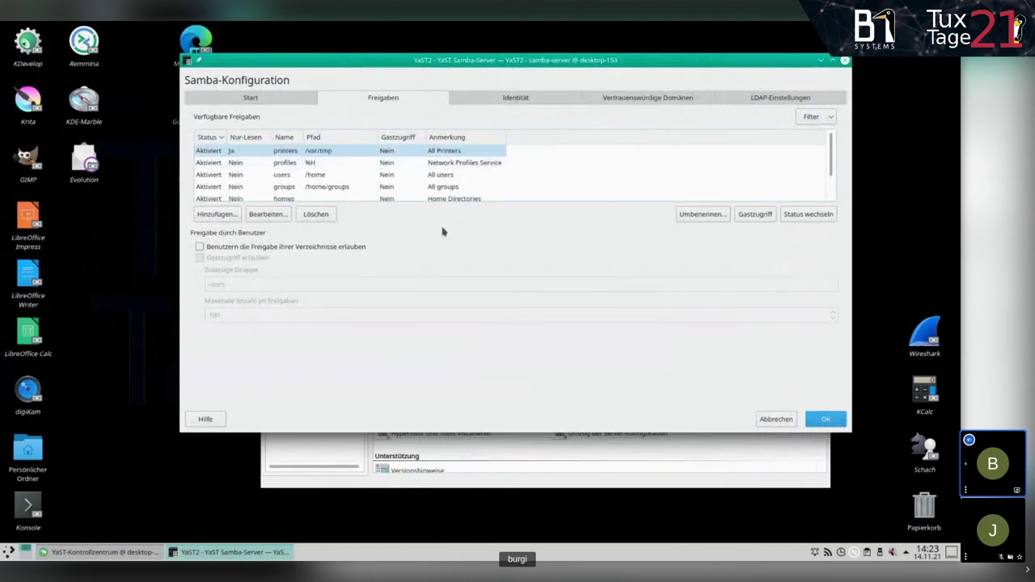
{"action": "left_click", "coordinate": [563, 104]}
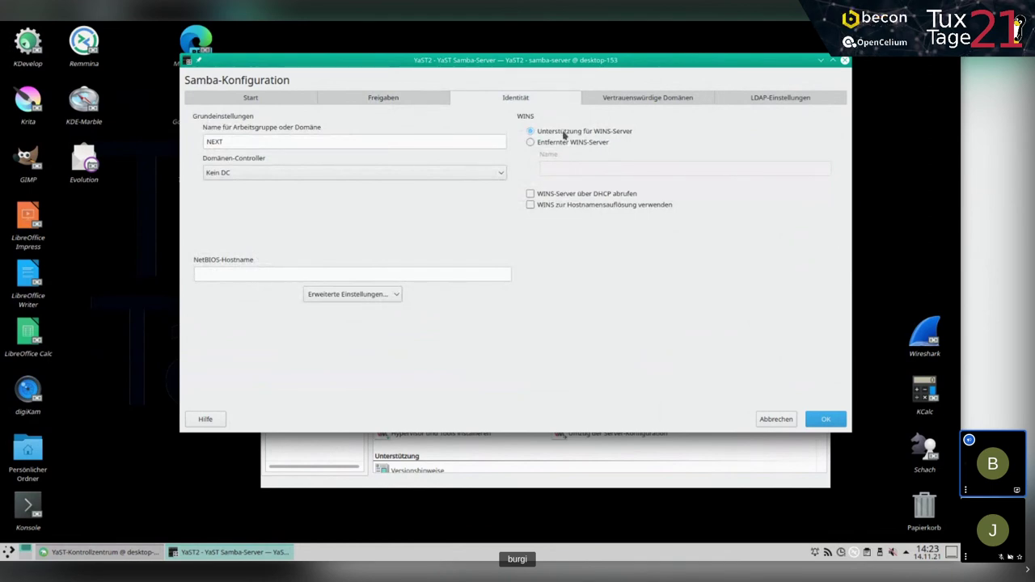
Step: Set the NetBIOS hostname to serverli, apply, and acknowledge the hostname warning
{"action": "left_click", "coordinate": [446, 273]}
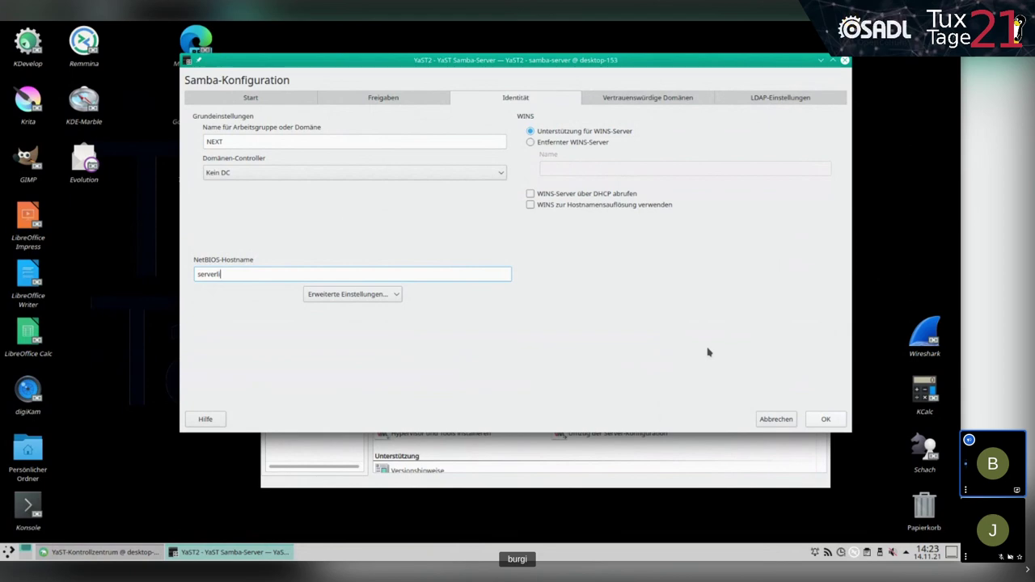
{"action": "left_click", "coordinate": [816, 419]}
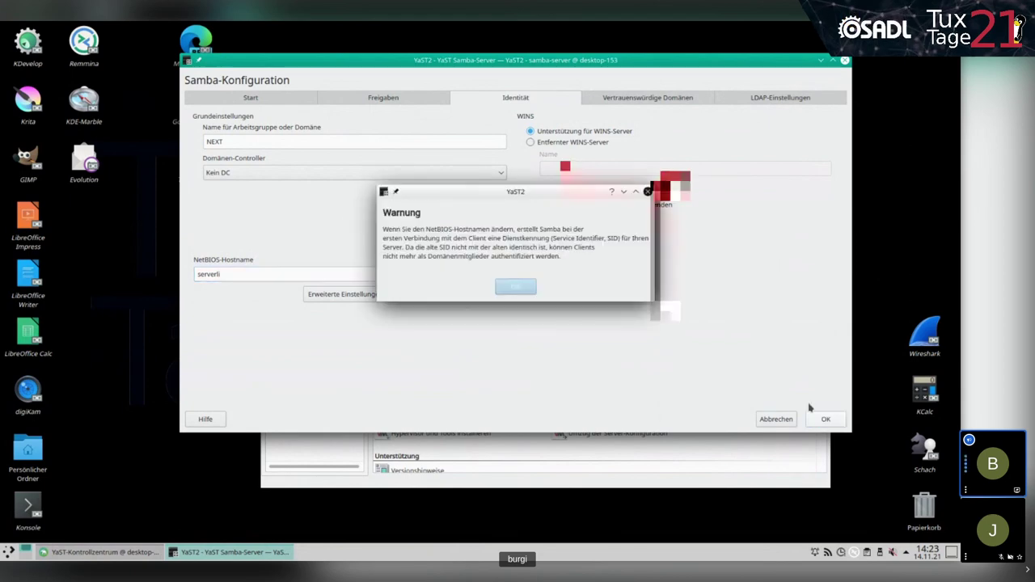
{"action": "left_click", "coordinate": [519, 284]}
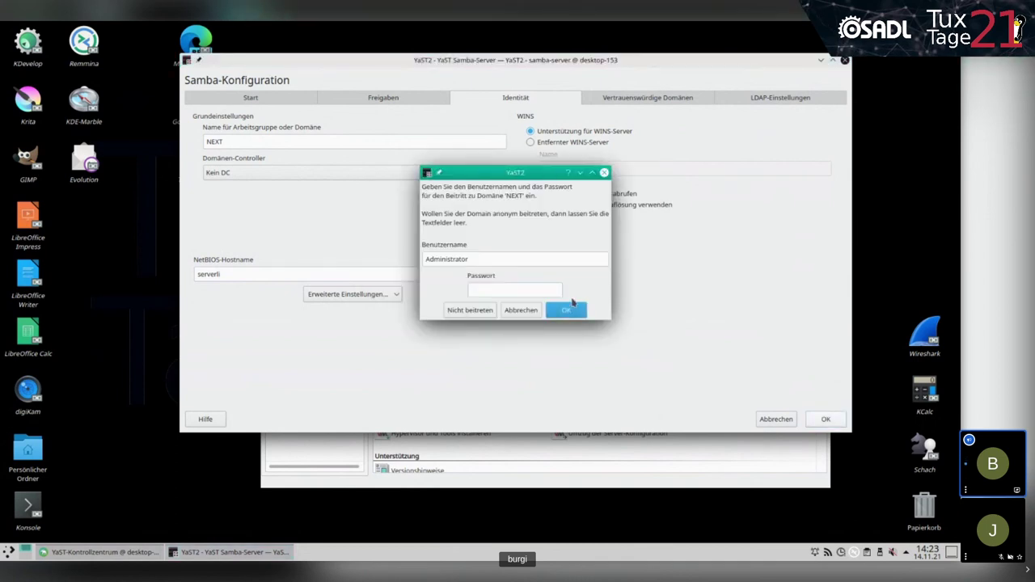
Step: Join the NEXT domain as the next.local Administrator with its password and confirm success
{"action": "left_click", "coordinate": [529, 288]}
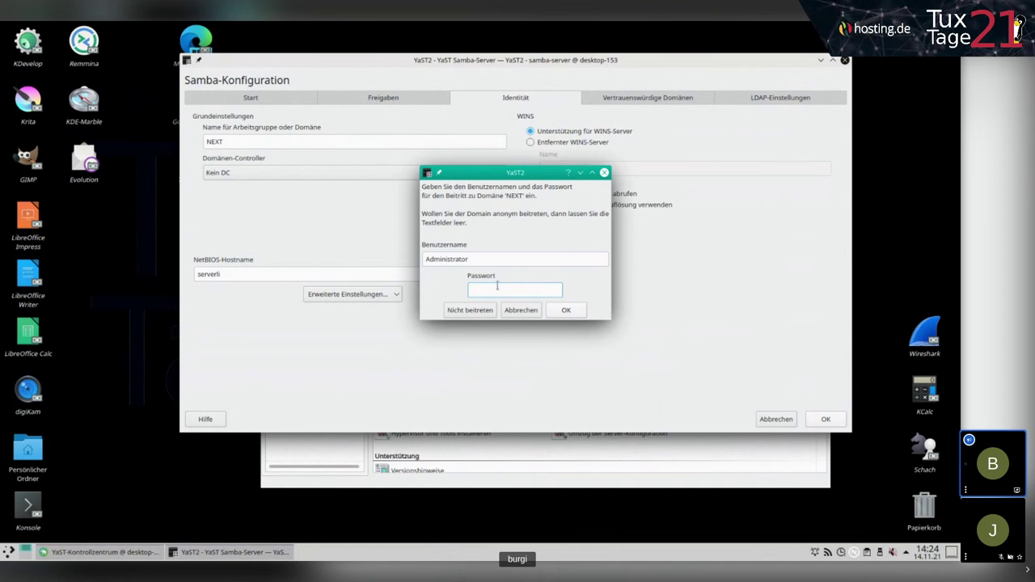
{"action": "left_click", "coordinate": [508, 258]}
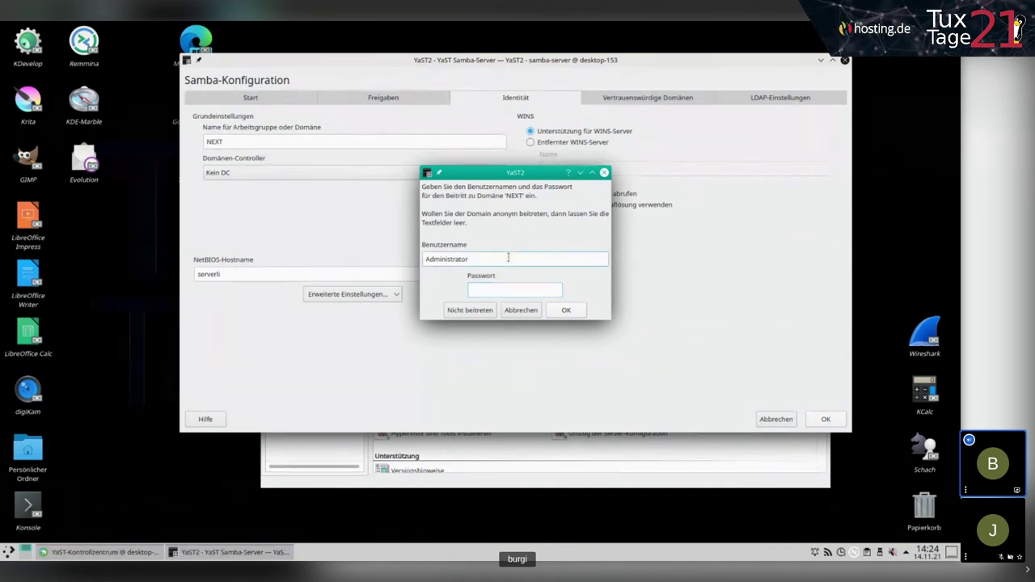
{"action": "type", "text": "@next.local"}
{"action": "key", "text": "Tab"}
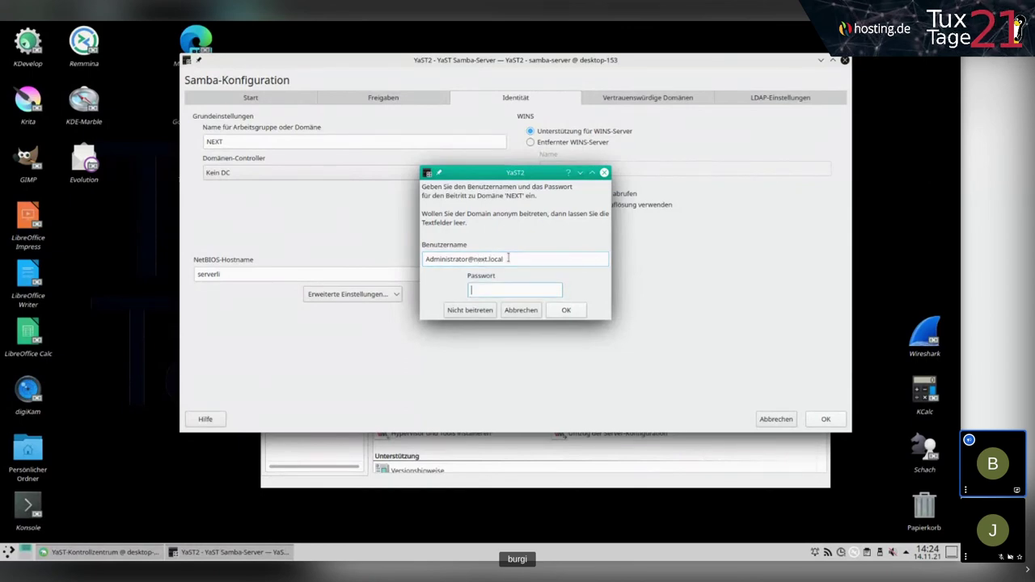
{"action": "type", "text": "********"}
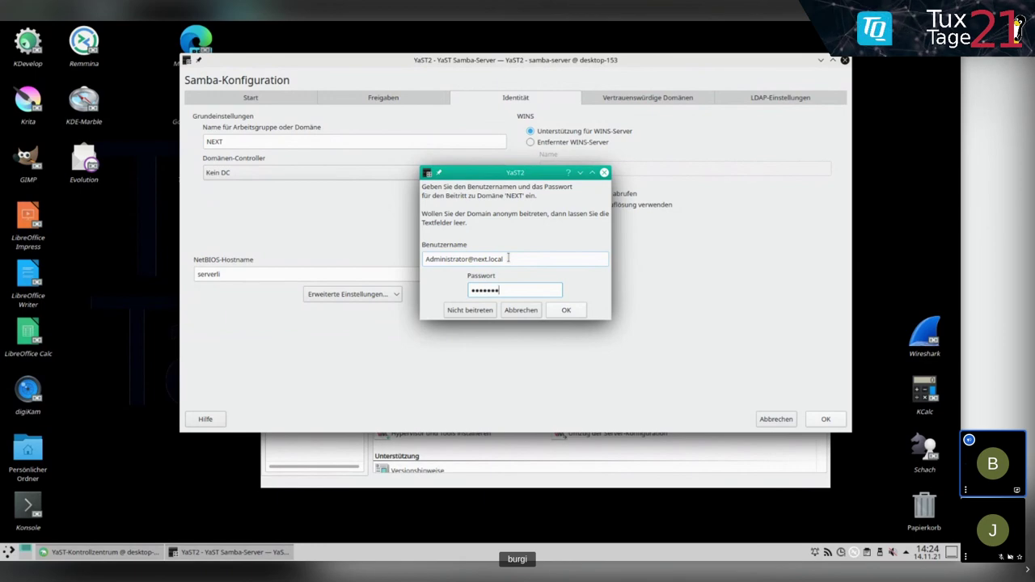
{"action": "key", "text": "Return"}
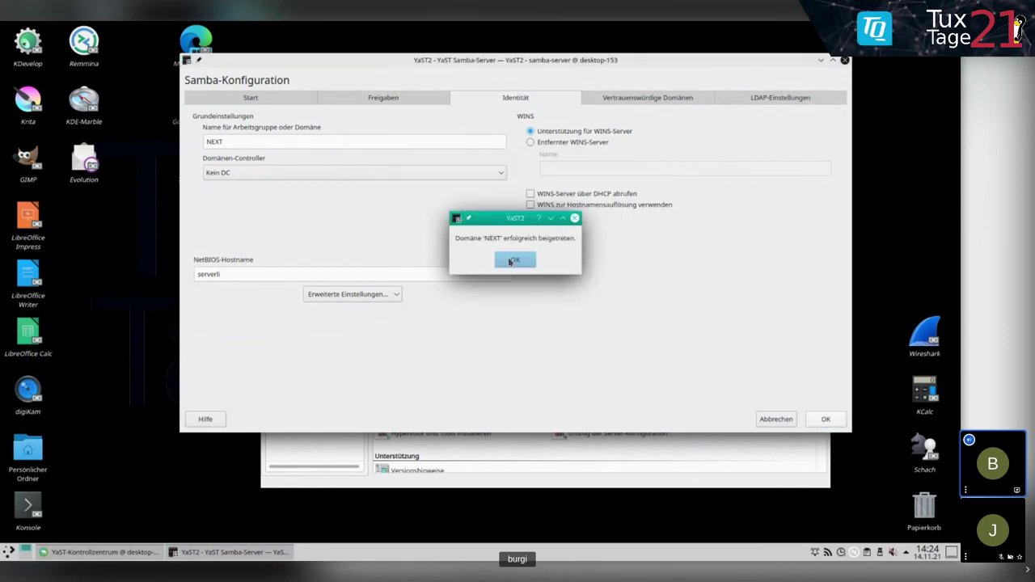
{"action": "left_click", "coordinate": [512, 260]}
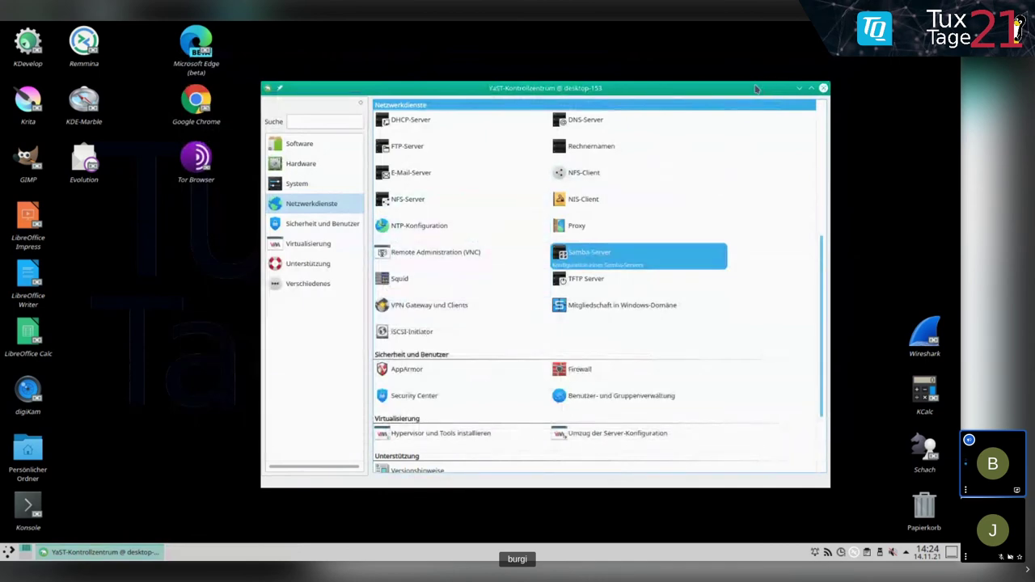
Step: Open a Konsole root shell with su and change into /etc
{"action": "left_click_drag", "start_coordinate": [755, 89], "coordinate": [739, 48]}
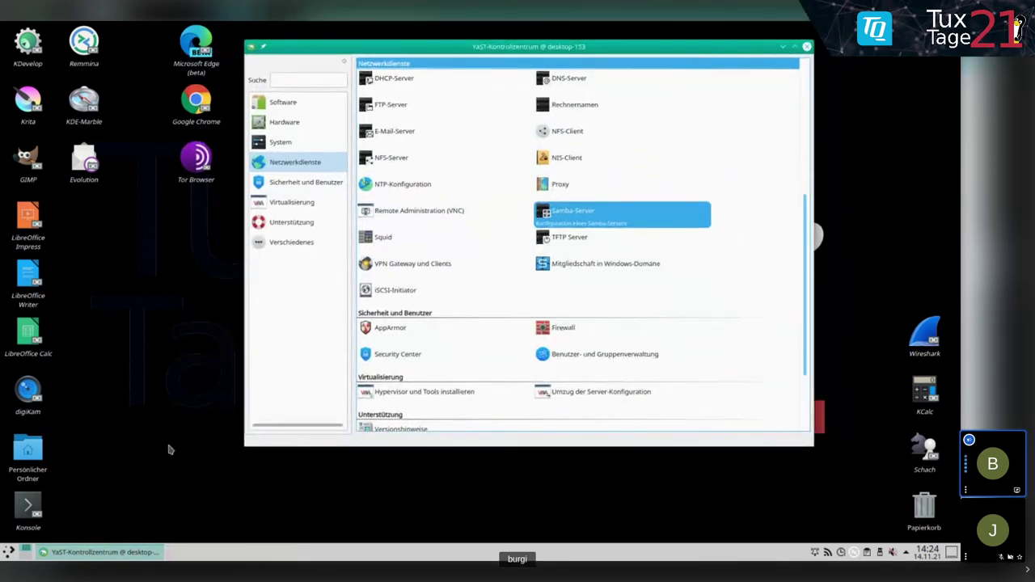
{"action": "left_click", "coordinate": [27, 509]}
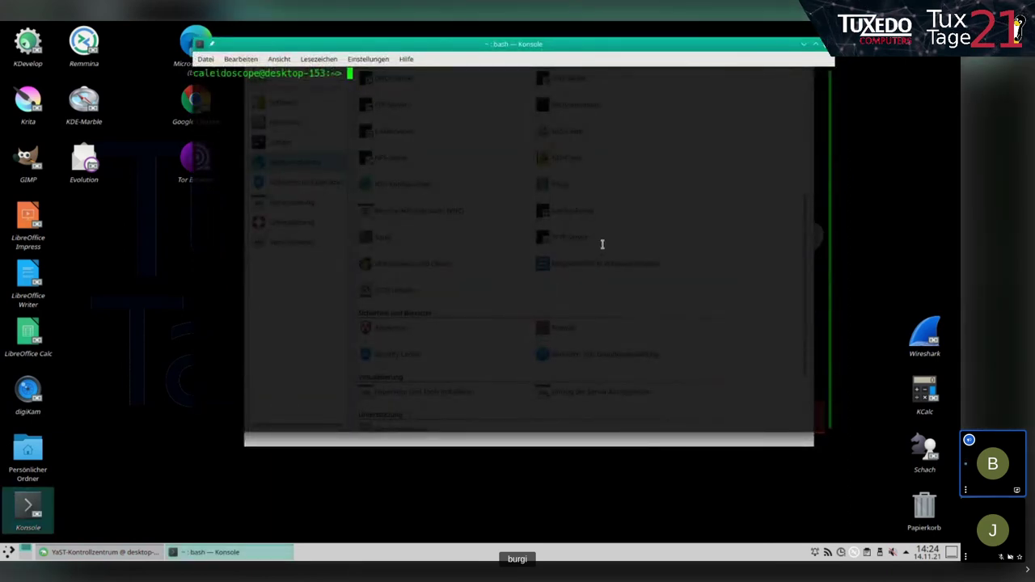
{"action": "type", "text": "su"}
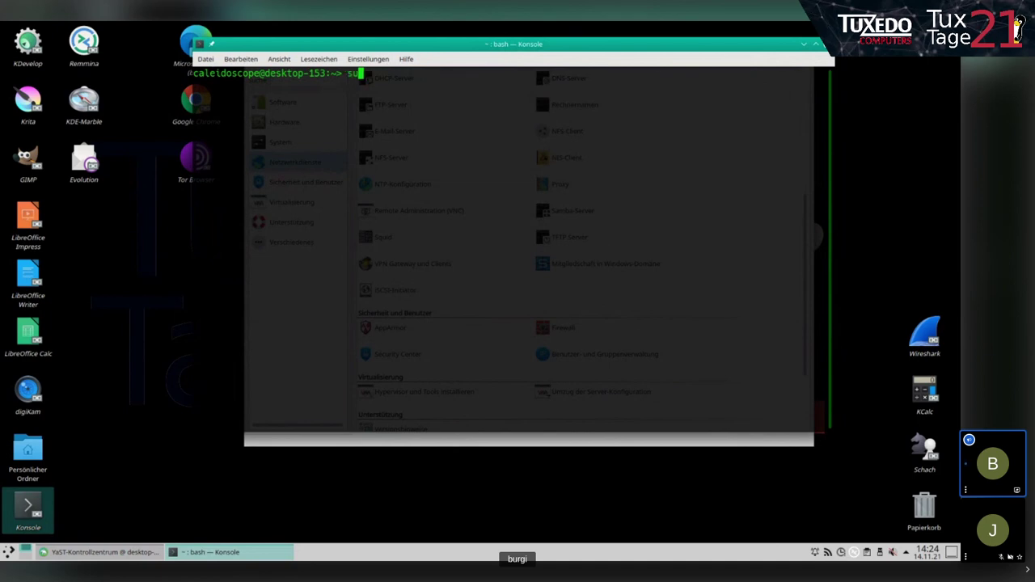
{"action": "key", "text": "Return"}
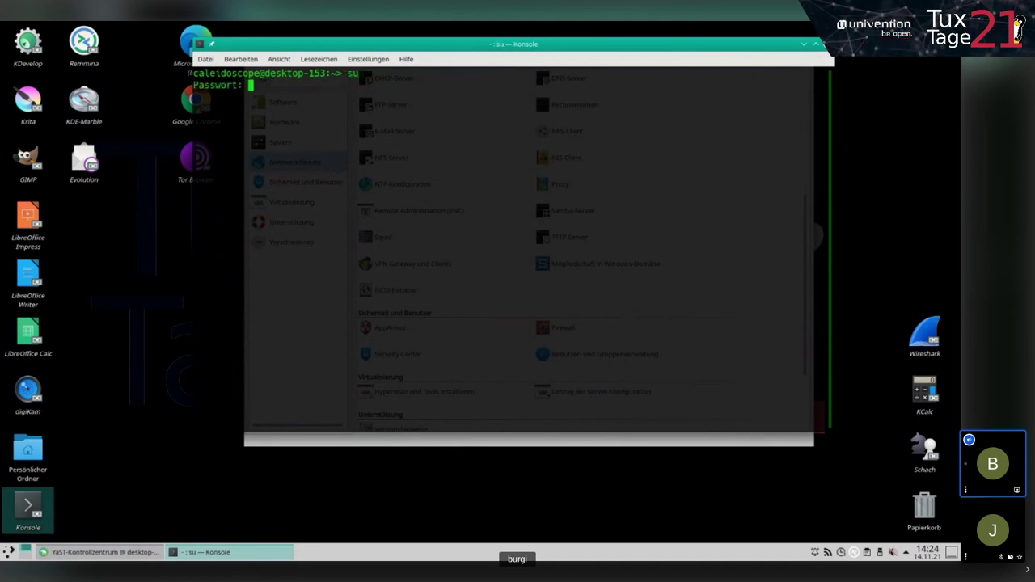
{"action": "key", "text": "Return"}
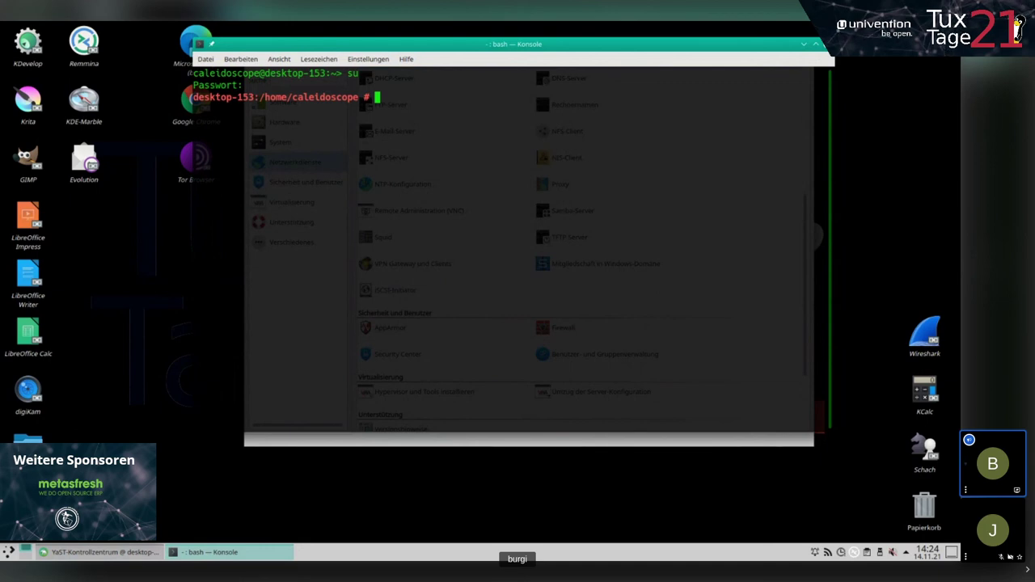
{"action": "type", "text": "cd /etc"}
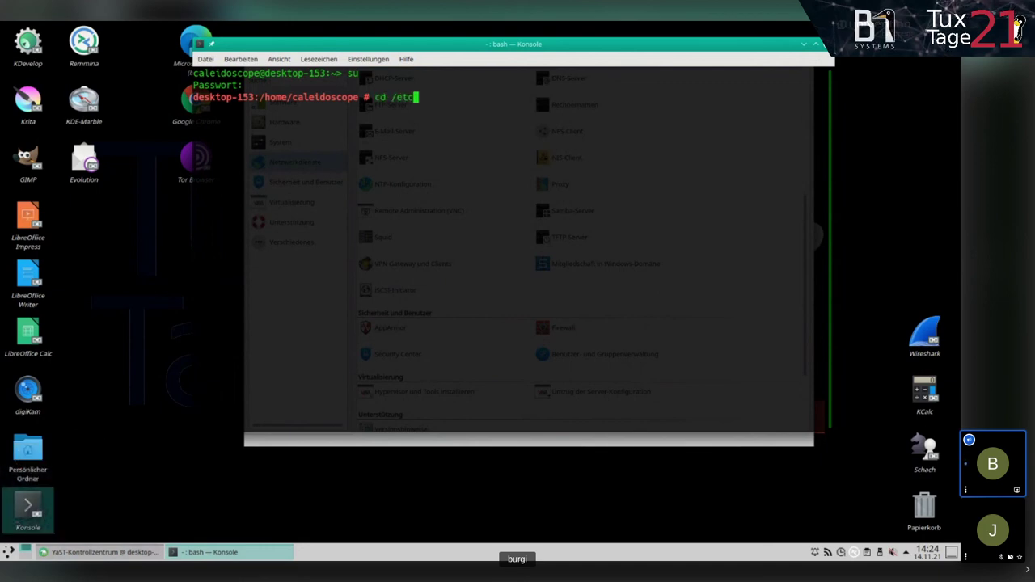
{"action": "key", "text": "Return"}
Step: Try changing into the samba directory using tab completion
{"action": "type", "text": "cd sa"}
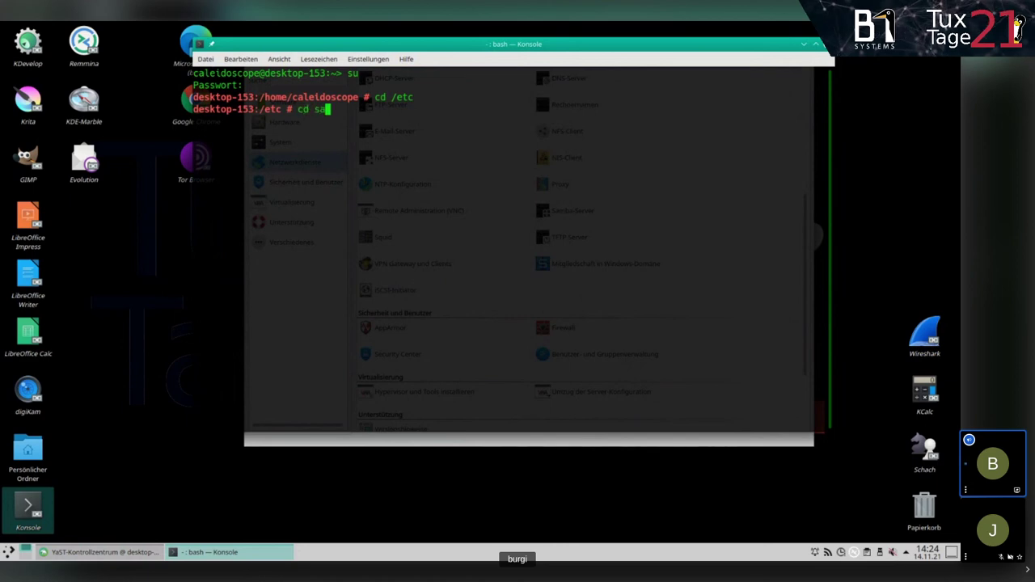
{"action": "key", "text": "BackSpace"}
{"action": "type", "text": "m"}
{"action": "key", "text": "Tab"}
{"action": "key", "text": "BackSpace"}
{"action": "key", "text": "BackSpace"}
{"action": "key", "text": "BackSpace"}
{"action": "key", "text": "BackSpace"}
{"action": "key", "text": "BackSpace"}
{"action": "key", "text": "BackSpace"}
{"action": "key", "text": "BackSpace"}
{"action": "key", "text": "BackSpace"}
{"action": "key", "text": "BackSpace"}
{"action": "key", "text": "BackSpace"}
{"action": "key", "text": "BackSpace"}
{"action": "key", "text": "BackSpace"}
{"action": "key", "text": "BackSpace"}
{"action": "key", "text": "BackSpace"}
{"action": "key", "text": "BackSpace"}
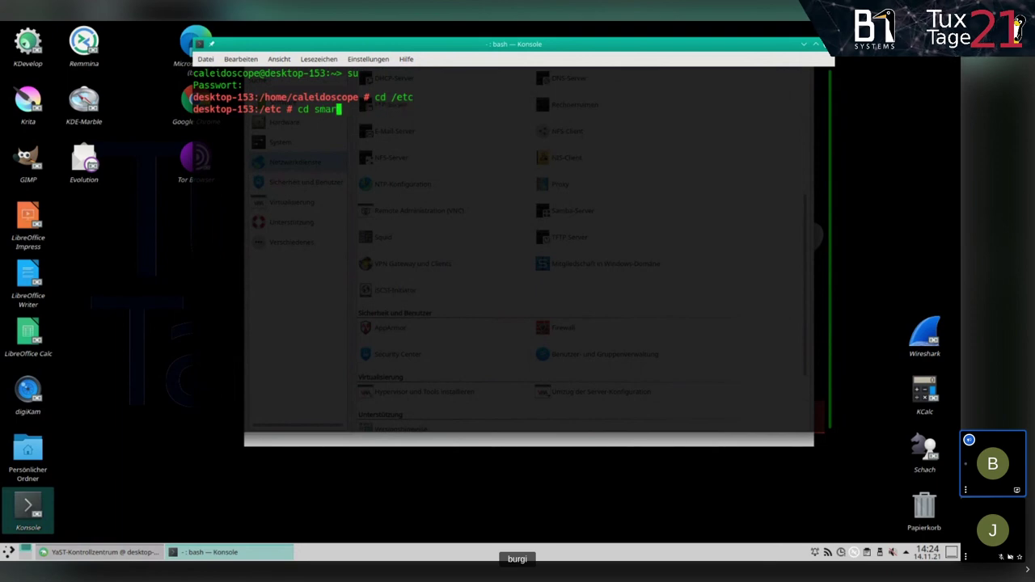
{"action": "type", "text": "b"}
{"action": "key", "text": "Return"}
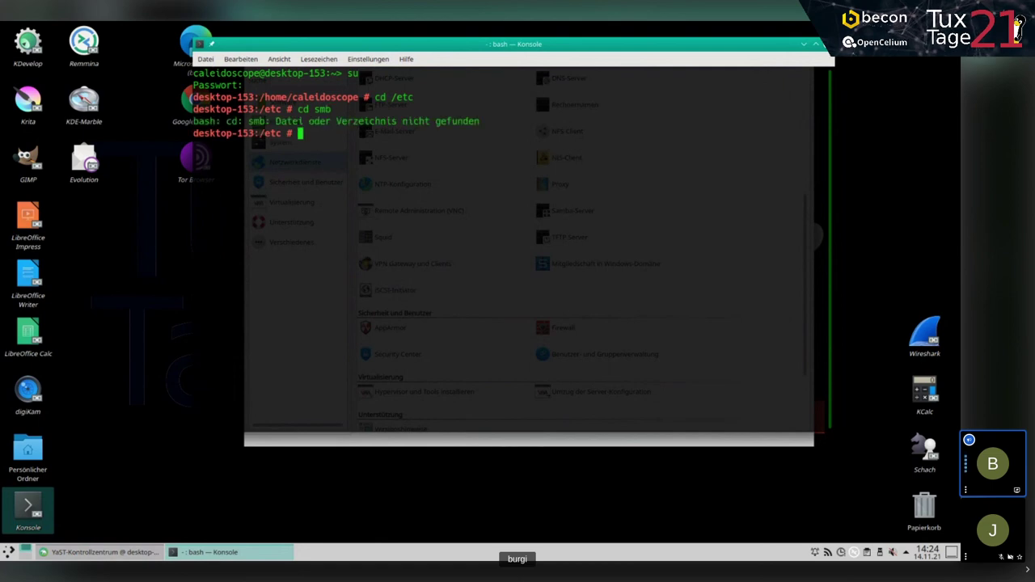
Step: List /etc with ls -a and recursively with ls -R, scrolling back through the output
{"action": "type", "text": "ls -a"}
{"action": "key", "text": "Return"}
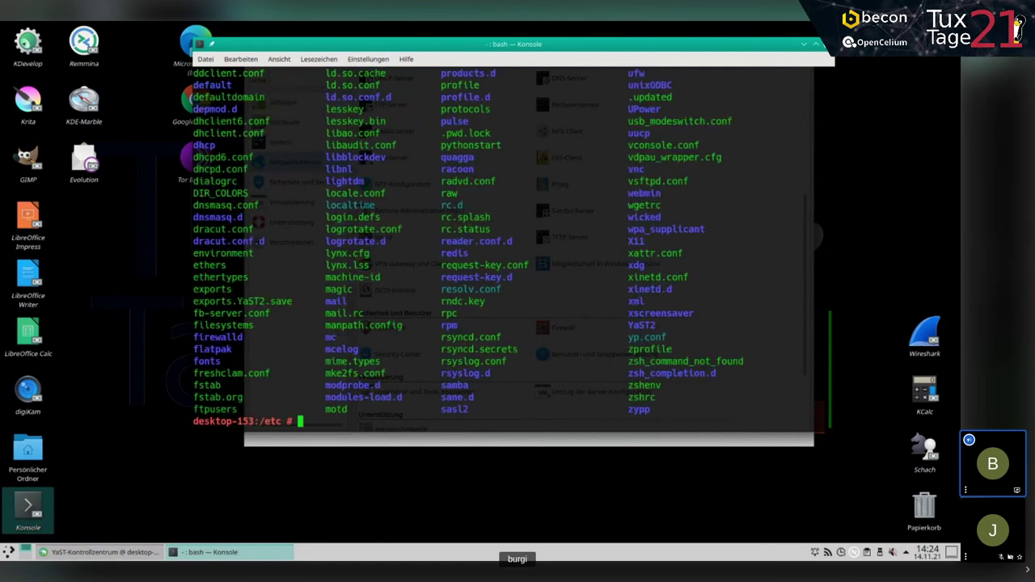
{"action": "type", "text": "ls "}
{"action": "type", "text": "-R"}
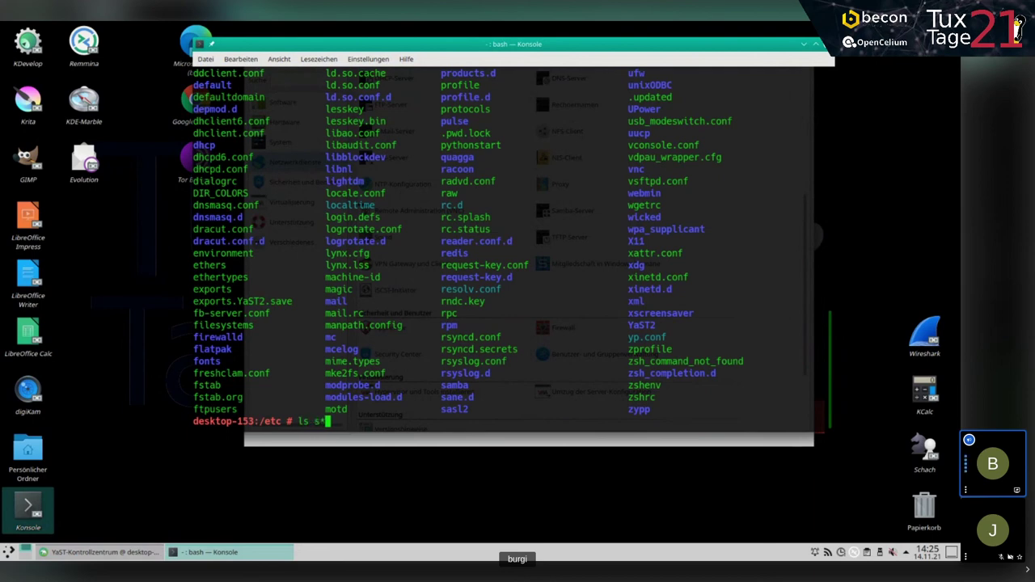
{"action": "key", "text": "Return"}
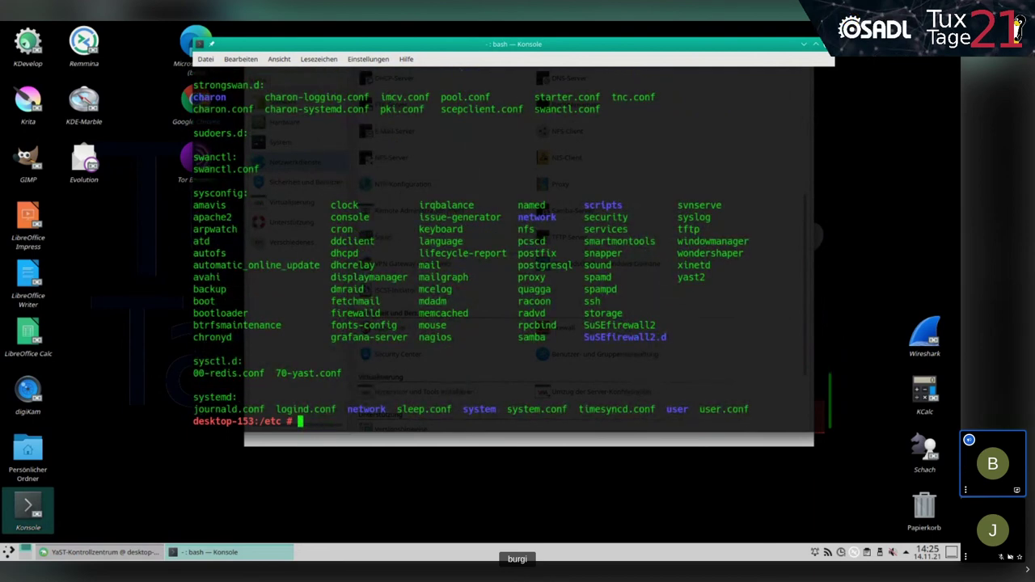
{"action": "scroll", "coordinate": [620, 216], "scroll_direction": "up", "scroll_amount": 3}
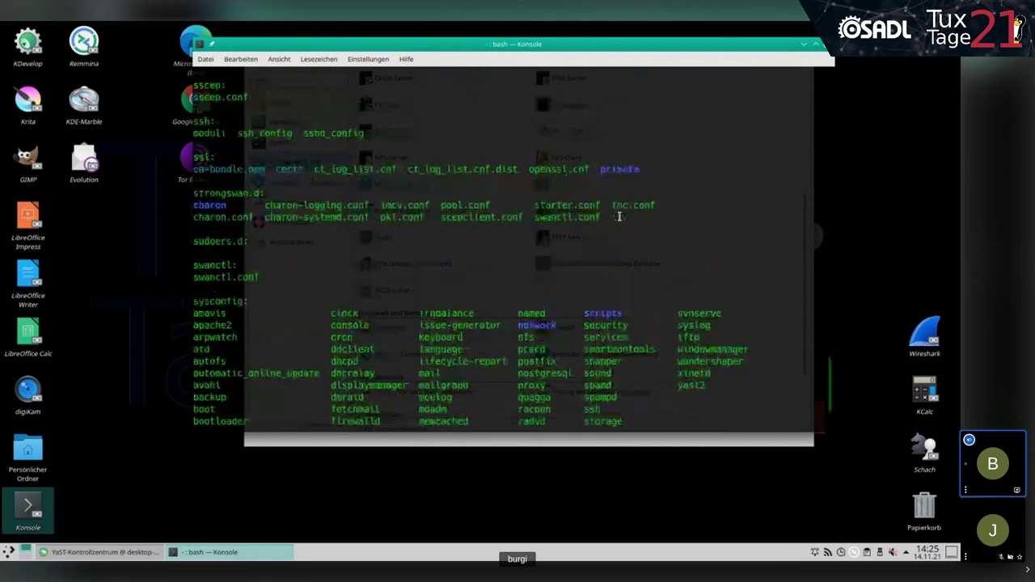
{"action": "scroll", "coordinate": [619, 215], "scroll_direction": "up", "scroll_amount": 2}
{"action": "scroll", "coordinate": [619, 216], "scroll_direction": "up", "scroll_amount": 1}
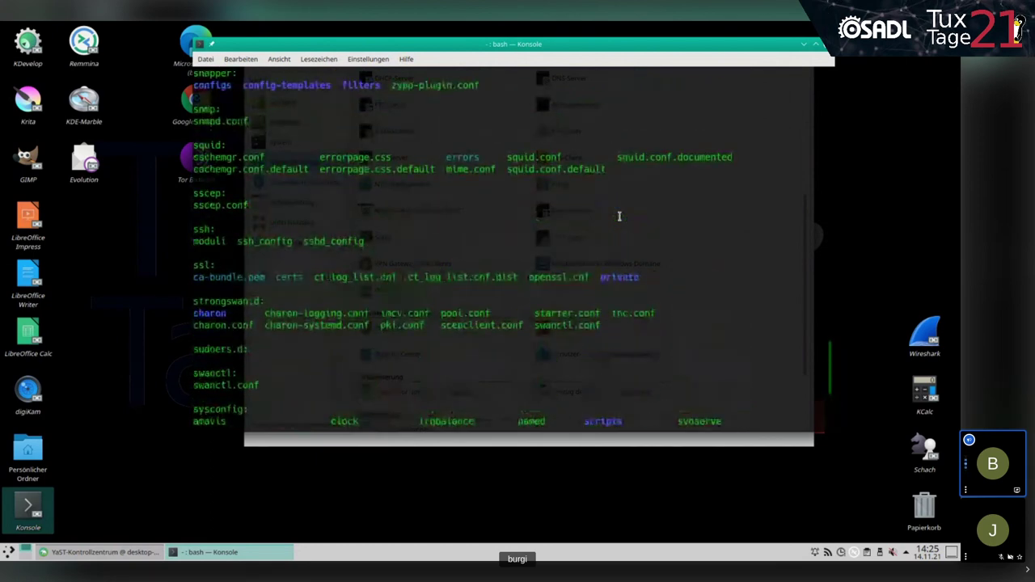
{"action": "scroll", "coordinate": [619, 215], "scroll_direction": "up", "scroll_amount": 2}
{"action": "scroll", "coordinate": [619, 216], "scroll_direction": "up", "scroll_amount": 5}
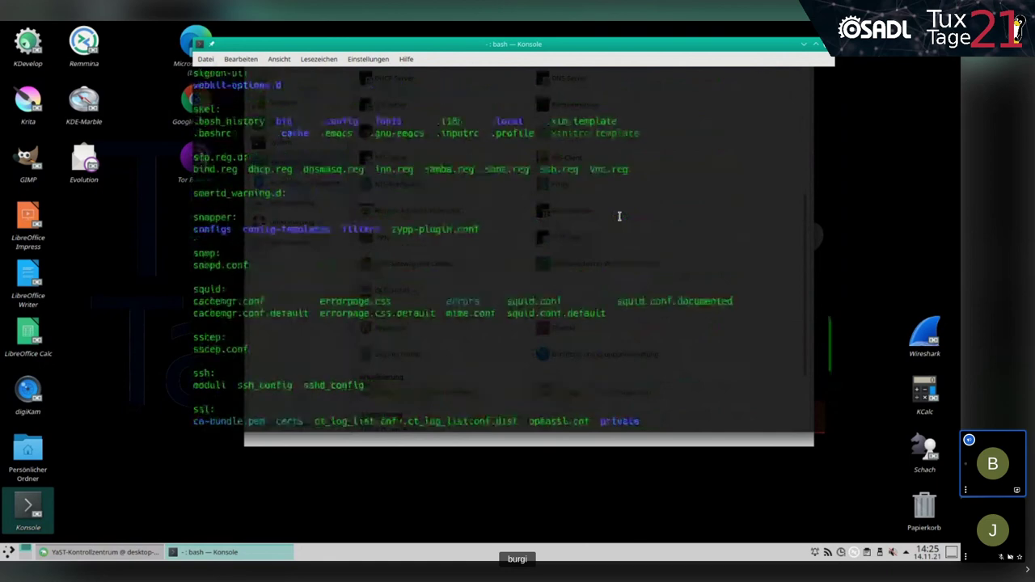
{"action": "scroll", "coordinate": [619, 216], "scroll_direction": "up", "scroll_amount": 6}
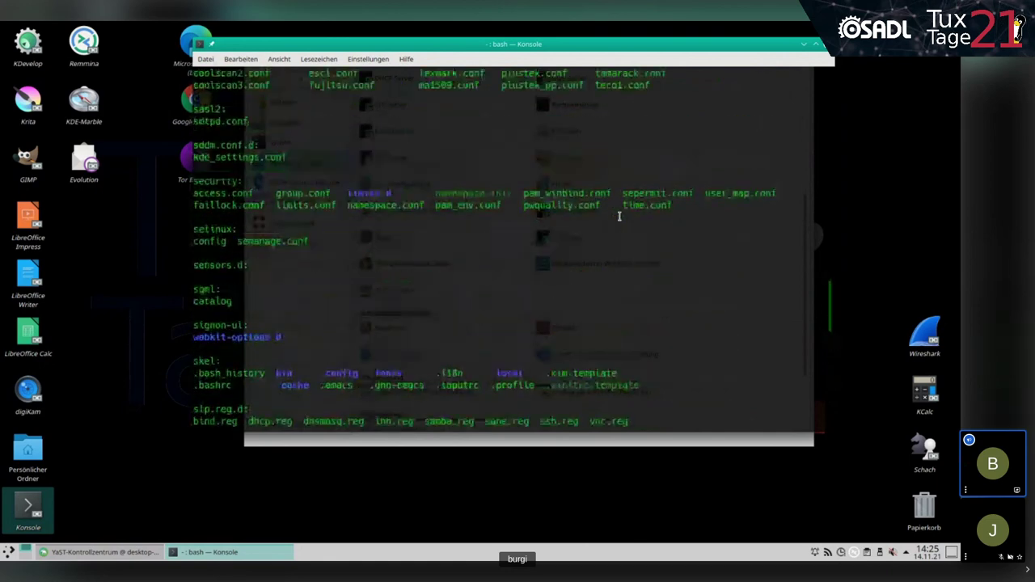
{"action": "scroll", "coordinate": [619, 216], "scroll_direction": "down", "scroll_amount": 15}
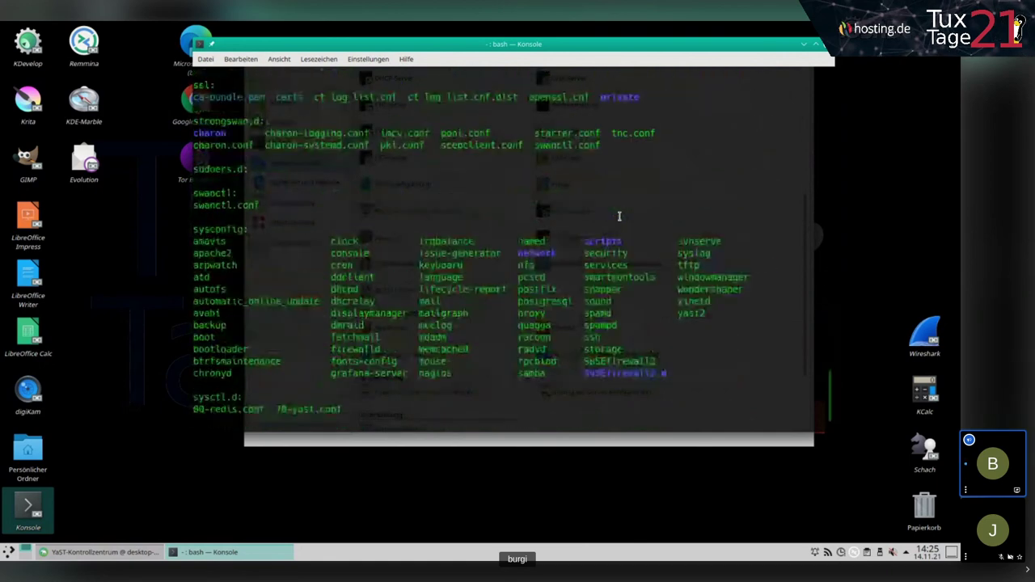
Step: Clear the terminal and start Midnight Commander with mc
{"action": "type", "text": "clear"}
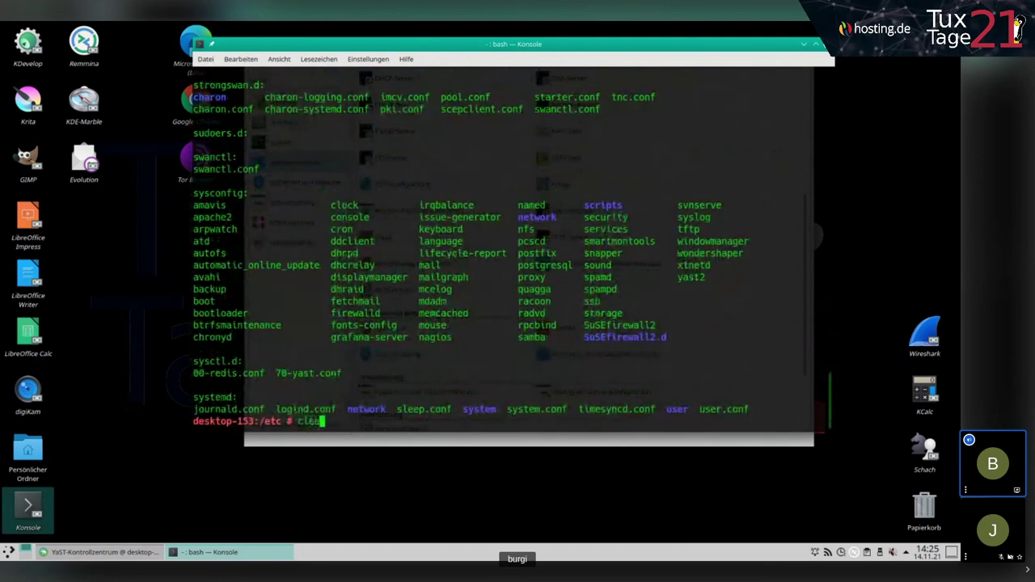
{"action": "key", "text": "Return"}
{"action": "type", "text": "mcre smb"}
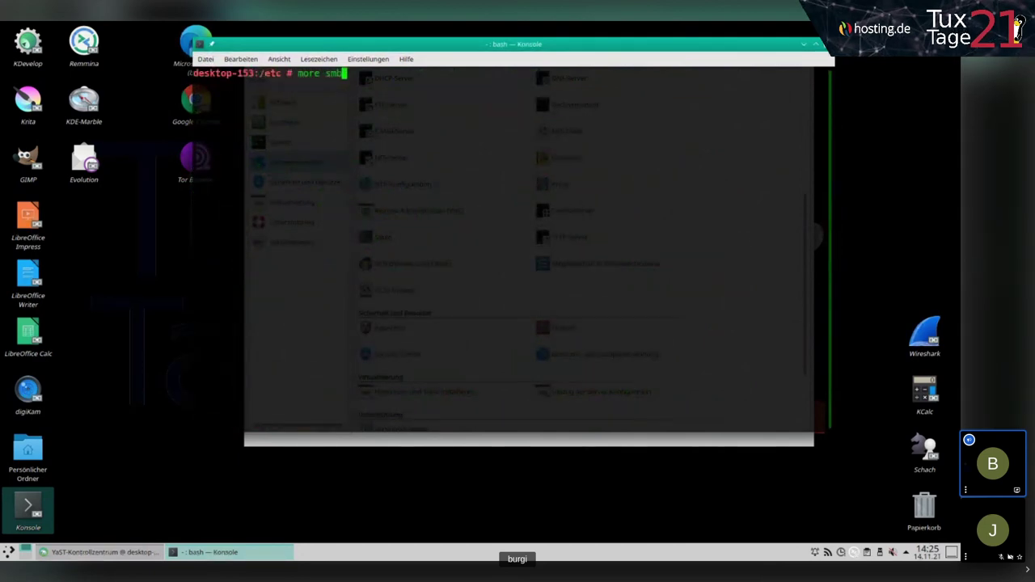
{"action": "key", "text": "BackSpace"}
{"action": "key", "text": "BackSpace"}
{"action": "key", "text": "BackSpace"}
{"action": "key", "text": "BackSpace"}
{"action": "key", "text": "BackSpace"}
{"action": "key", "text": "BackSpace"}
{"action": "key", "text": "BackSpace"}
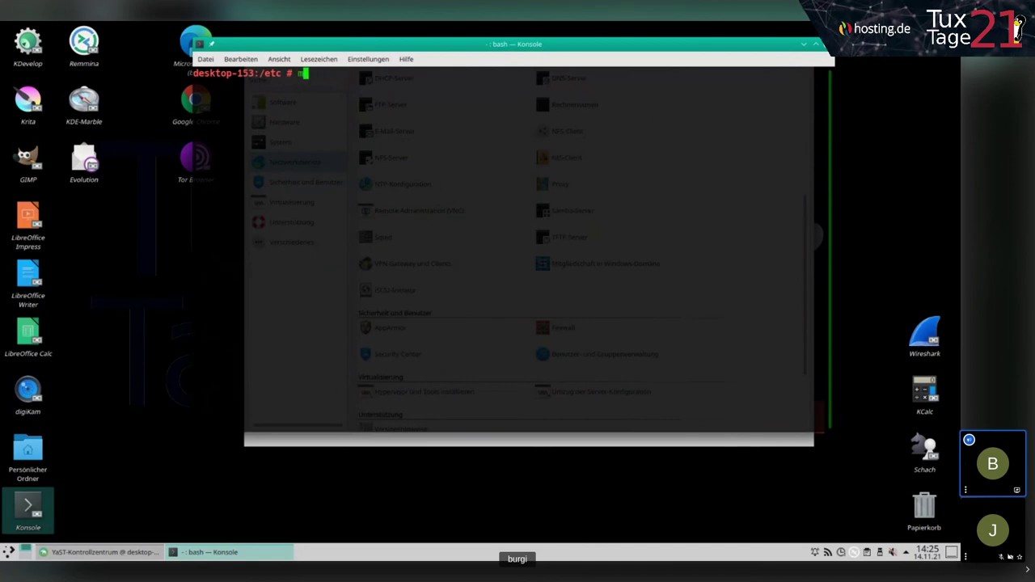
{"action": "key", "text": "Return"}
{"action": "type", "text": "mc"}
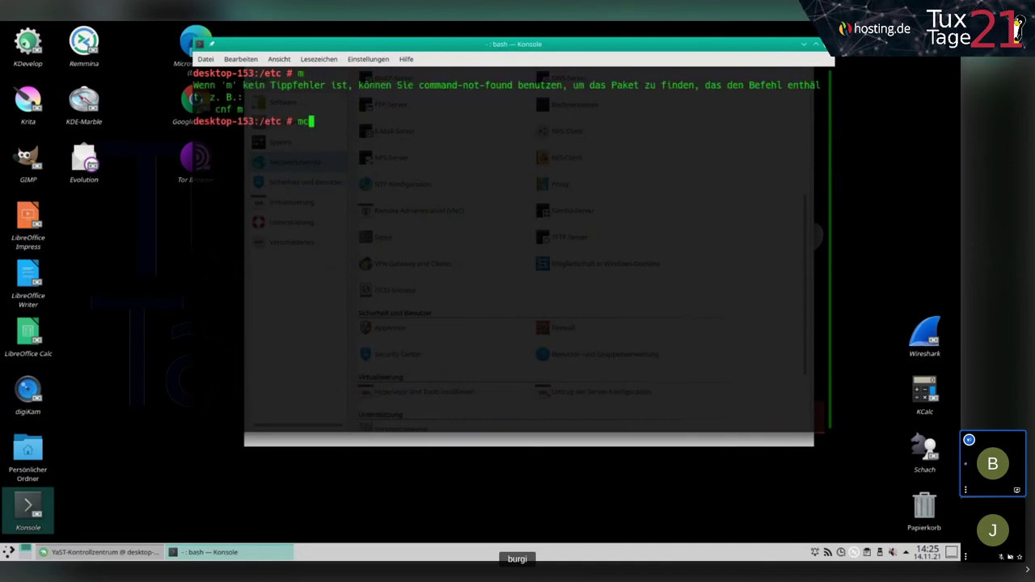
{"action": "key", "text": "Return"}
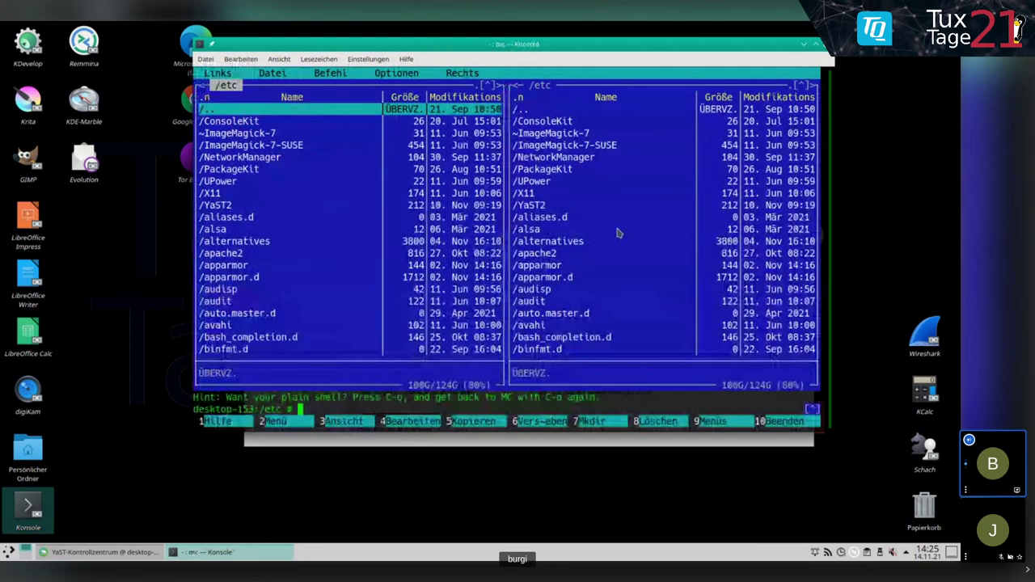
Step: Move the left panel's highlight onto the samba folder, then exit Midnight Commander via 10 Beenden
{"action": "key", "text": "Down"}
{"action": "key", "text": "Down"}
{"action": "key", "text": "Down"}
{"action": "key", "text": "Down"}
{"action": "key", "text": "Down"}
{"action": "key", "text": "Down"}
{"action": "key", "text": "Down"}
{"action": "key", "text": "Down"}
{"action": "key", "text": "Down"}
{"action": "key", "text": "Down"}
{"action": "key", "text": "Down"}
{"action": "key", "text": "Down"}
{"action": "key", "text": "Down"}
{"action": "key", "text": "Down"}
{"action": "key", "text": "Down"}
{"action": "key", "text": "Down"}
{"action": "key", "text": "Down"}
{"action": "key", "text": "Down"}
{"action": "key", "text": "Down"}
{"action": "key", "text": "Down"}
{"action": "key", "text": "Down"}
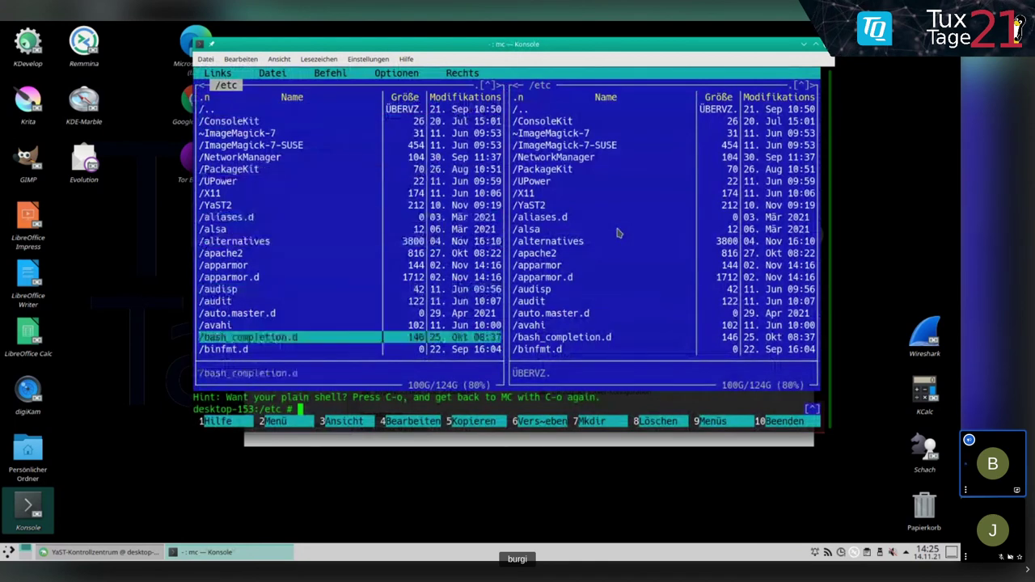
{"action": "key", "text": "Down"}
{"action": "key", "text": "Down"}
{"action": "key", "text": "Down"}
{"action": "key", "text": "Down"}
{"action": "key", "text": "Down"}
{"action": "key", "text": "Down"}
{"action": "key", "text": "Down"}
{"action": "key", "text": "Down"}
{"action": "key", "text": "Down"}
{"action": "key", "text": "Down"}
{"action": "key", "text": "Down"}
{"action": "key", "text": "Down"}
{"action": "key", "text": "Down"}
{"action": "key", "text": "Down"}
{"action": "key", "text": "Down"}
{"action": "key", "text": "Down"}
{"action": "key", "text": "Down"}
{"action": "key", "text": "Down"}
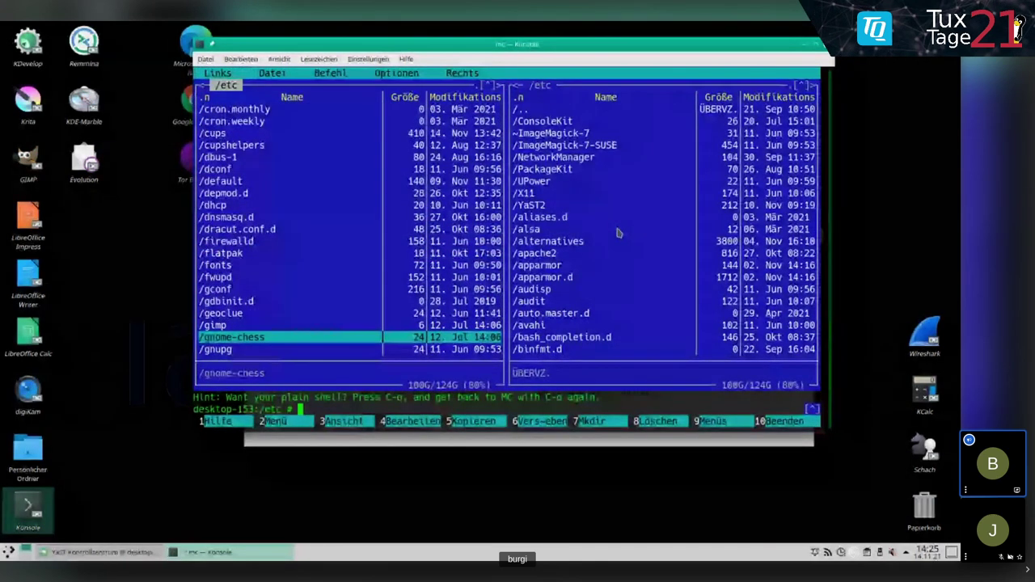
{"action": "key", "text": "Down"}
{"action": "key", "text": "Down"}
{"action": "key", "text": "Down"}
{"action": "key", "text": "Down"}
{"action": "key", "text": "Down"}
{"action": "key", "text": "Down"}
{"action": "key", "text": "Down"}
{"action": "key", "text": "Down"}
{"action": "key", "text": "Down"}
{"action": "key", "text": "Down"}
{"action": "key", "text": "Down"}
{"action": "key", "text": "Down"}
{"action": "key", "text": "Down"}
{"action": "key", "text": "Down"}
{"action": "key", "text": "Down"}
{"action": "key", "text": "Down"}
{"action": "key", "text": "Down"}
{"action": "key", "text": "Down"}
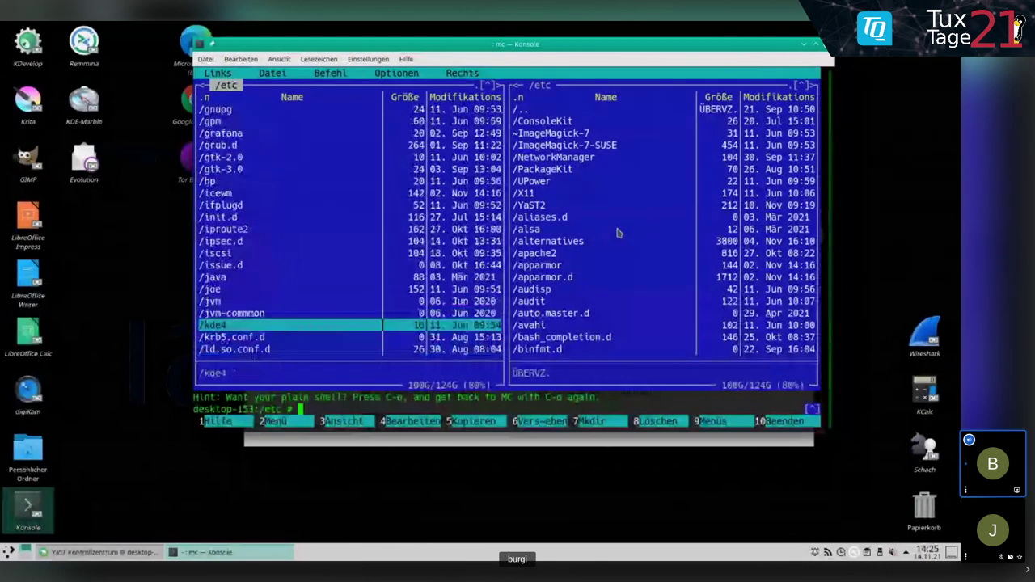
{"action": "key", "text": "Down"}
{"action": "key", "text": "Down"}
{"action": "key", "text": "Down"}
{"action": "key", "text": "Down"}
{"action": "key", "text": "Down"}
{"action": "key", "text": "Down"}
{"action": "key", "text": "Down"}
{"action": "key", "text": "Down"}
{"action": "key", "text": "Down"}
{"action": "key", "text": "Down"}
{"action": "key", "text": "Down"}
{"action": "key", "text": "Down"}
{"action": "key", "text": "Down"}
{"action": "key", "text": "Down"}
{"action": "key", "text": "Down"}
{"action": "key", "text": "Down"}
{"action": "key", "text": "Down"}
{"action": "key", "text": "Down"}
{"action": "key", "text": "Down"}
{"action": "key", "text": "Down"}
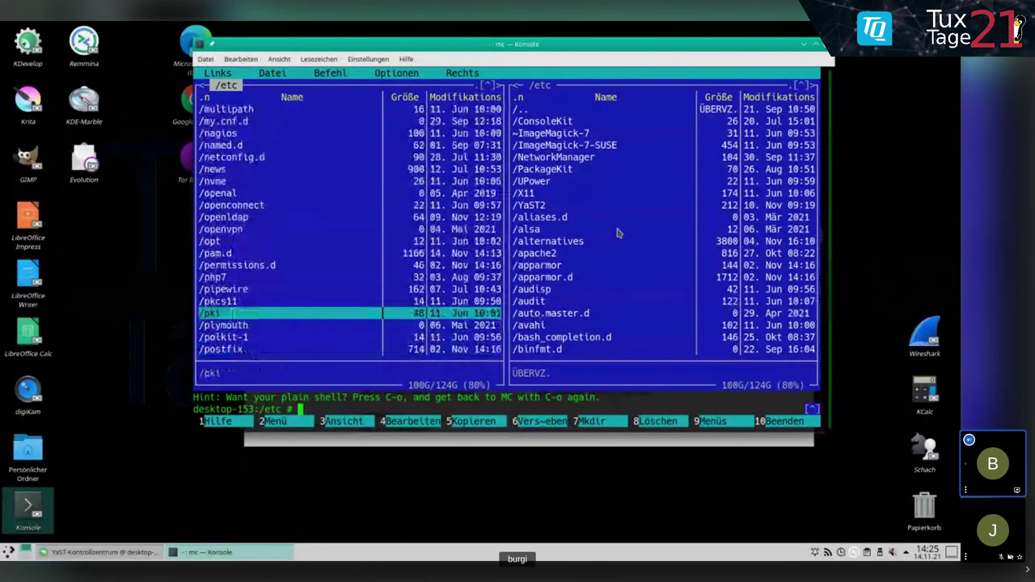
{"action": "key", "text": "Down"}
{"action": "key", "text": "Down"}
{"action": "key", "text": "Down"}
{"action": "key", "text": "Down"}
{"action": "key", "text": "Down"}
{"action": "key", "text": "Down"}
{"action": "key", "text": "Down"}
{"action": "key", "text": "Down"}
{"action": "key", "text": "Down"}
{"action": "key", "text": "Down"}
{"action": "key", "text": "Down"}
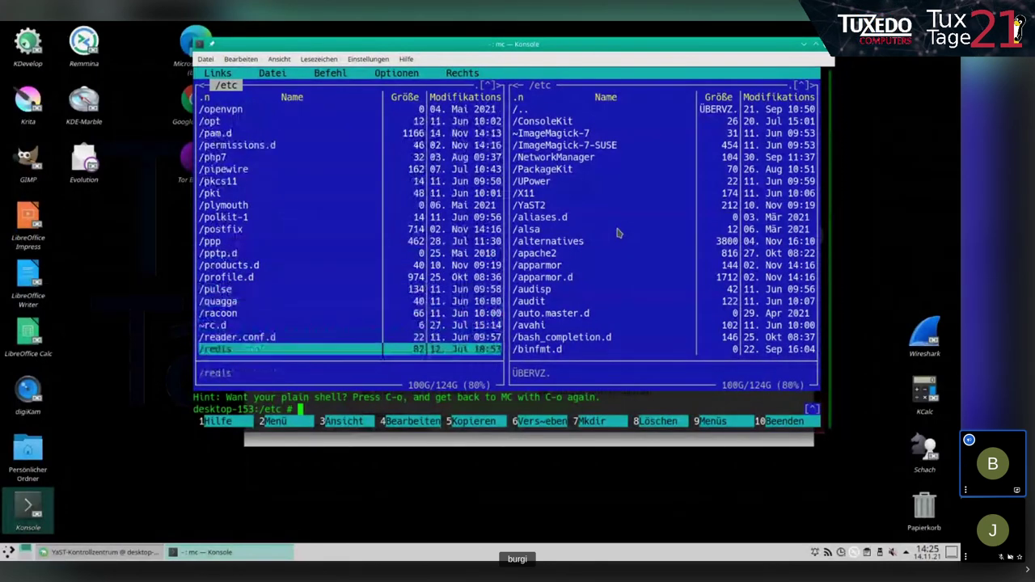
{"action": "key", "text": "Down"}
{"action": "key", "text": "Up"}
{"action": "key", "text": "Up"}
{"action": "key", "text": "Up"}
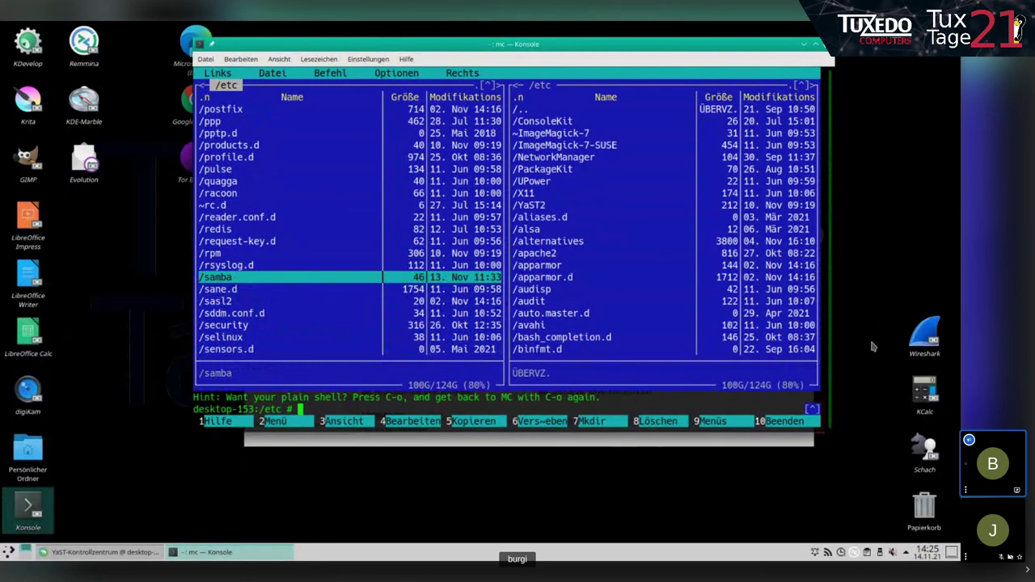
{"action": "left_click", "coordinate": [783, 424]}
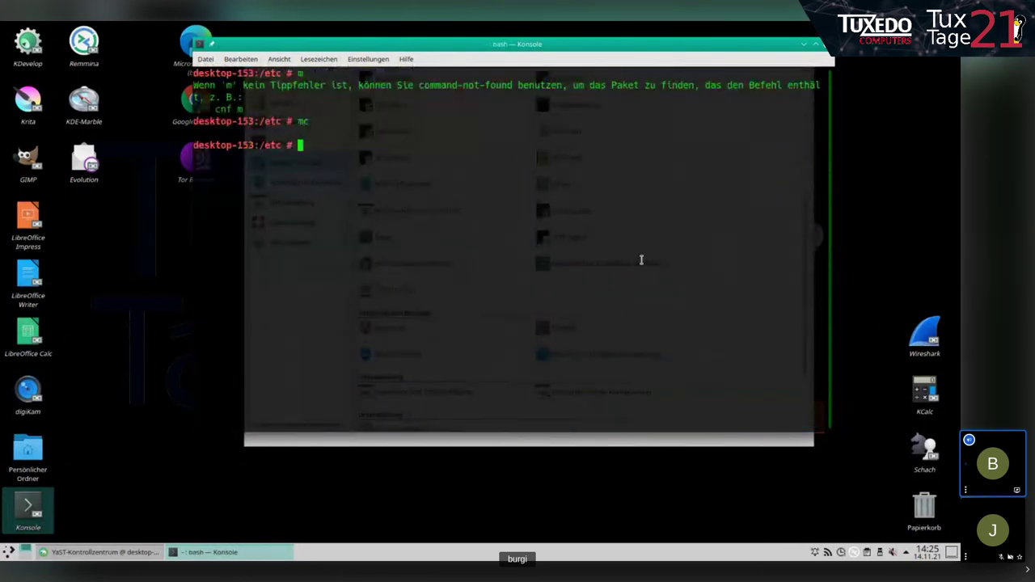
Step: Change into /etc/samba and list its files
{"action": "type", "text": "cd sam"}
{"action": "key", "text": "Tab"}
{"action": "key", "text": "Return"}
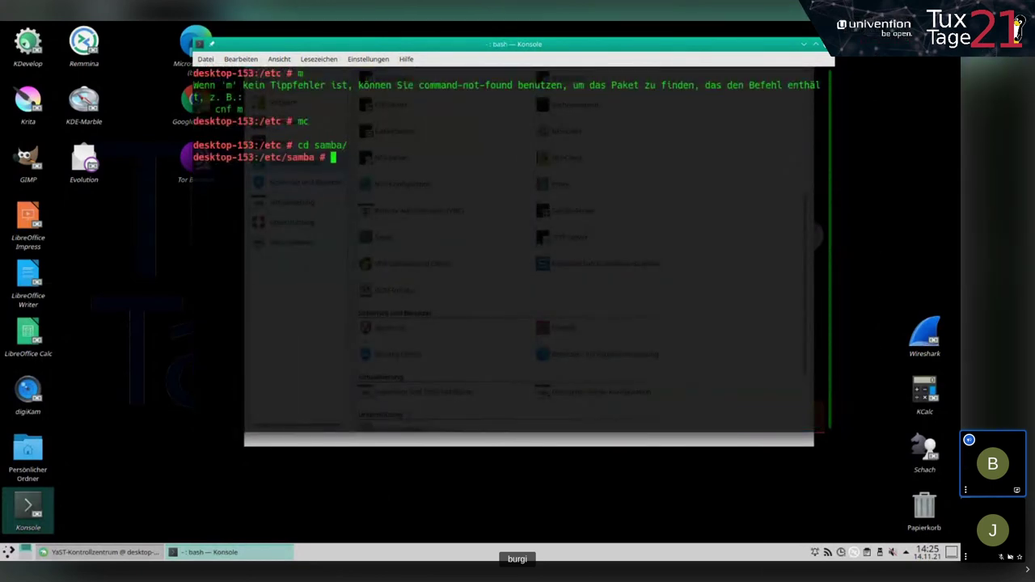
{"action": "type", "text": "ls"}
{"action": "key", "text": "Return"}
Step: Page through smb.conf with more until the file ends
{"action": "type", "text": "more smb.conf"}
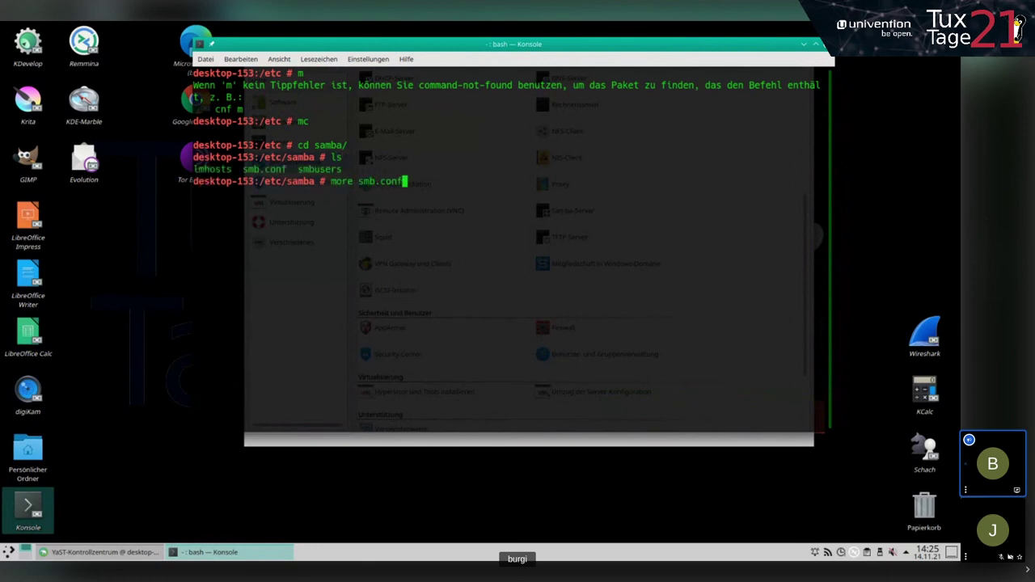
{"action": "key", "text": "Return"}
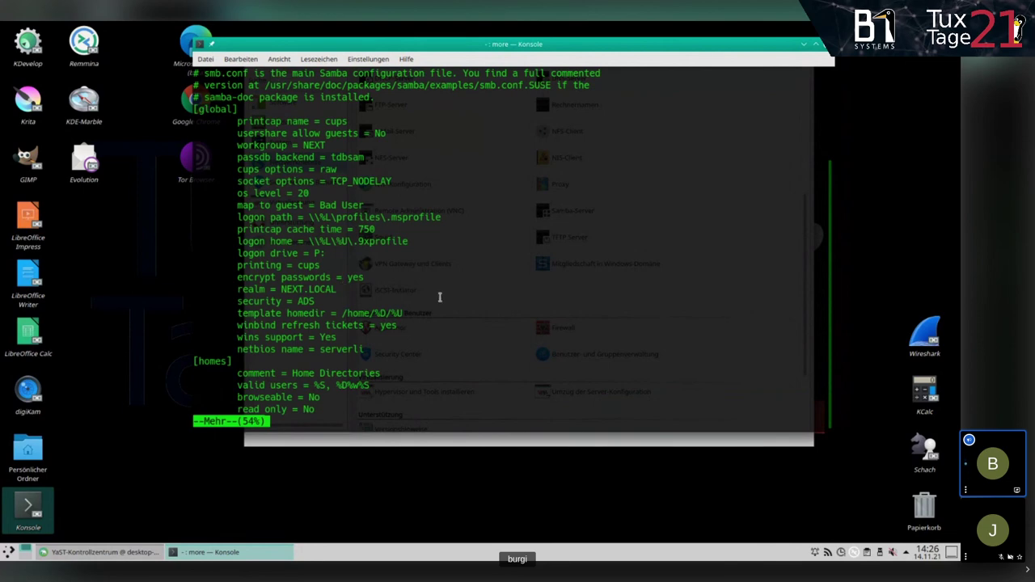
{"action": "key", "text": "Return"}
{"action": "key", "text": "Return"}
{"action": "key", "text": "Return"}
{"action": "key", "text": "Return"}
{"action": "key", "text": "Return"}
{"action": "key", "text": "Return"}
{"action": "key", "text": "Return"}
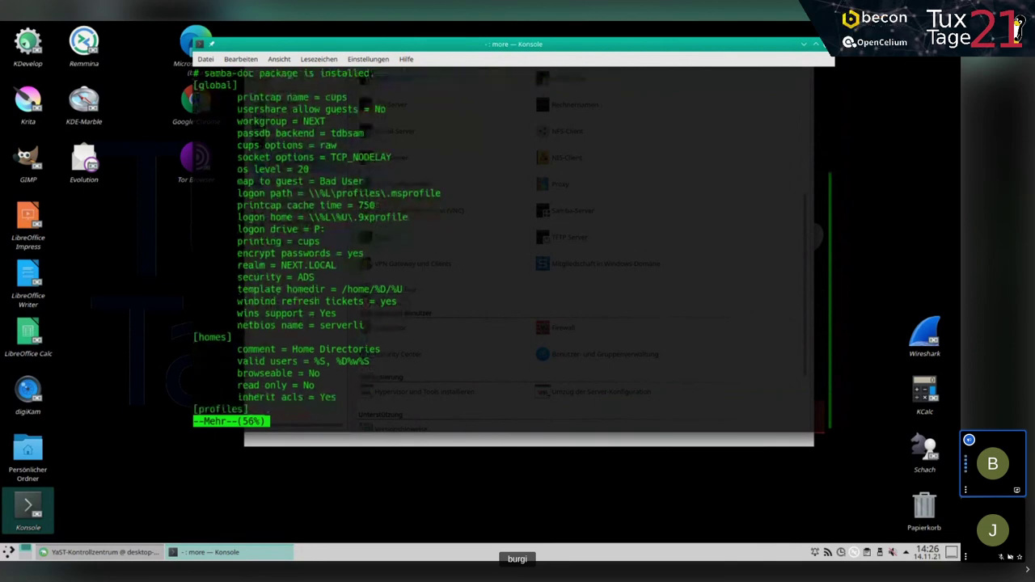
{"action": "key", "text": "Return"}
{"action": "key", "text": "Return"}
{"action": "key", "text": "Return"}
{"action": "key", "text": "Return"}
{"action": "key", "text": "Return"}
{"action": "key", "text": "Return"}
{"action": "key", "text": "Return"}
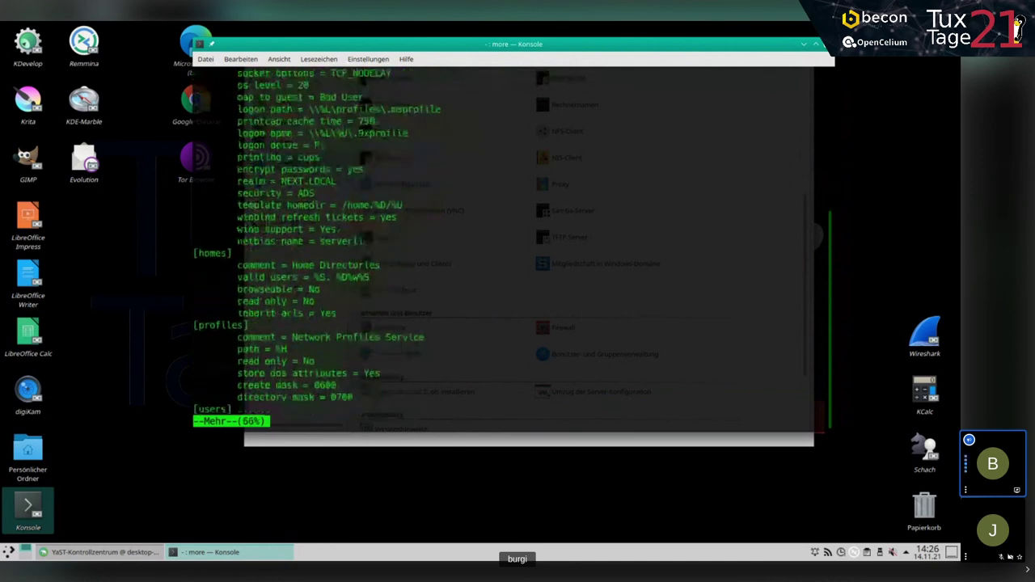
{"action": "key", "text": "Return"}
{"action": "key", "text": "Return"}
{"action": "key", "text": "Return"}
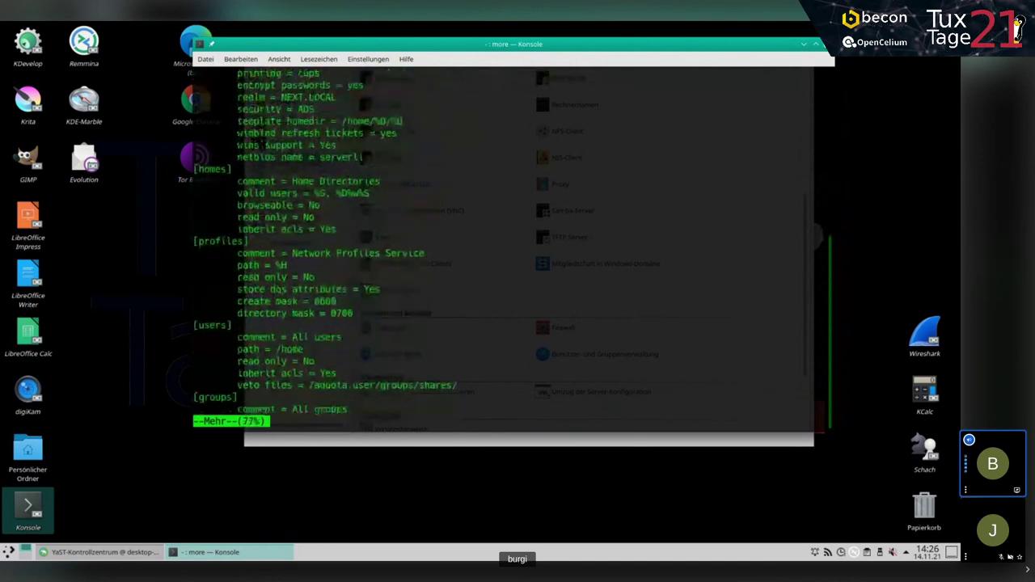
{"action": "key", "text": "Return"}
{"action": "key", "text": "Return"}
{"action": "key", "text": "Return"}
{"action": "key", "text": "Return"}
{"action": "key", "text": "Return"}
{"action": "key", "text": "Return"}
{"action": "key", "text": "Return"}
{"action": "key", "text": "Return"}
{"action": "key", "text": "Return"}
{"action": "key", "text": "Return"}
{"action": "key", "text": "Return"}
{"action": "key", "text": "Return"}
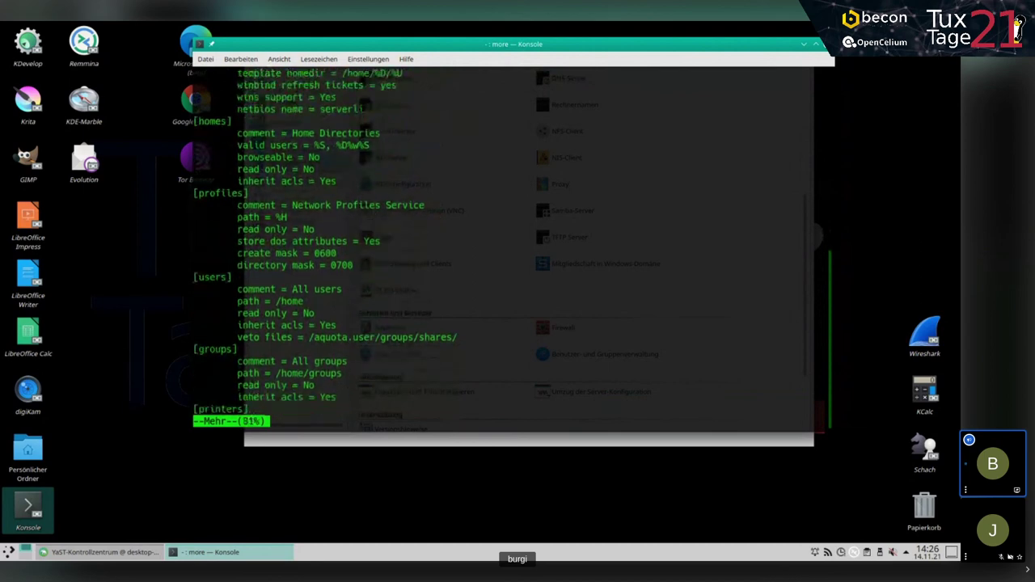
{"action": "key", "text": "Return"}
{"action": "key", "text": "Return"}
{"action": "key", "text": "Return"}
{"action": "key", "text": "Return"}
{"action": "key", "text": "Return"}
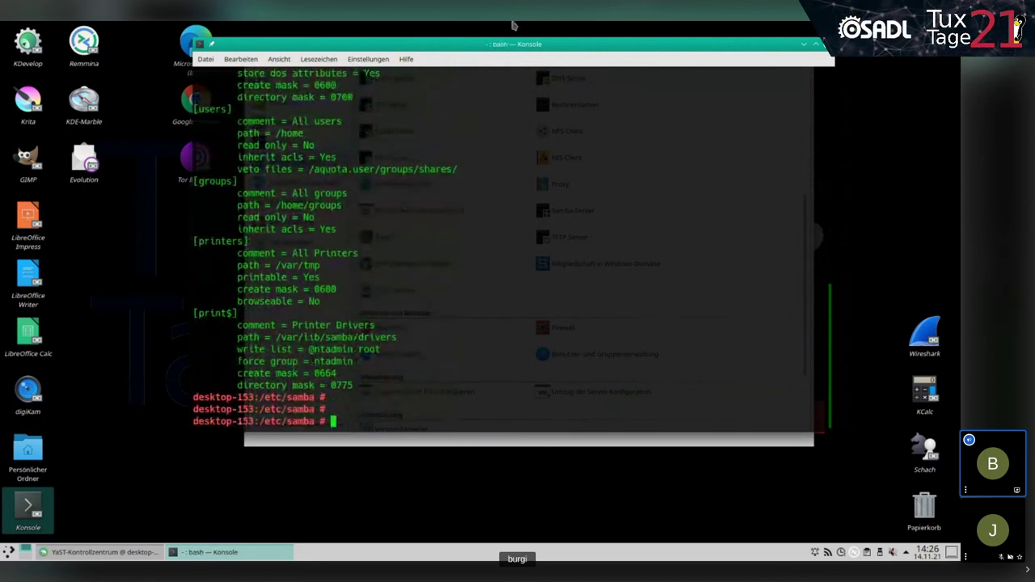
Step: Launch Hyper-V Manager and connect to the vNext Domäne DC-01 virtual machine
{"action": "mouse_move", "coordinate": [529, 27]}
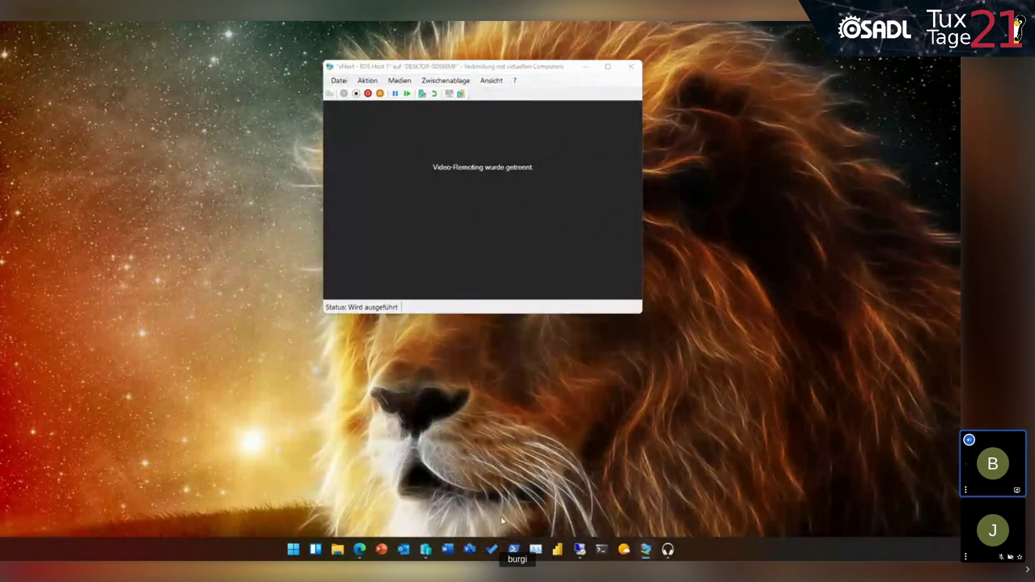
{"action": "left_click", "coordinate": [425, 549]}
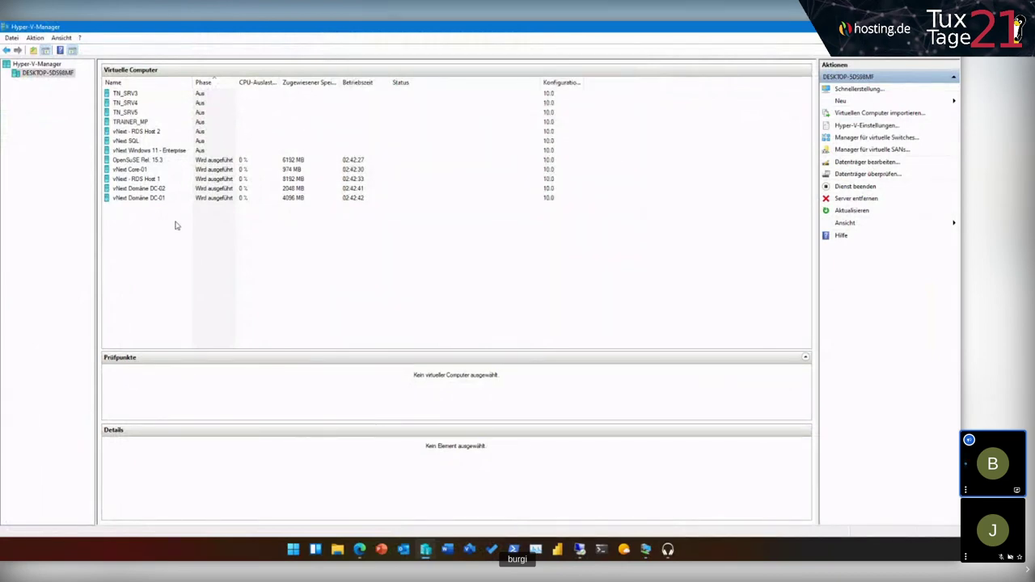
{"action": "double_click", "coordinate": [138, 199]}
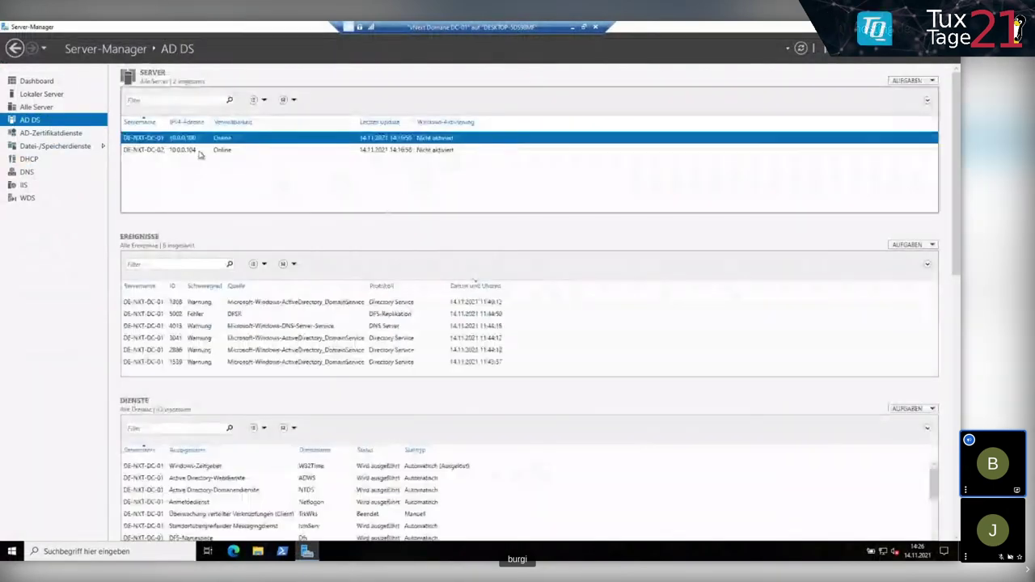
Step: Find SERVERLI under Computers in Active Directory-Benutzer und -Computer, close it, and start Explorer
{"action": "right_click", "coordinate": [160, 138]}
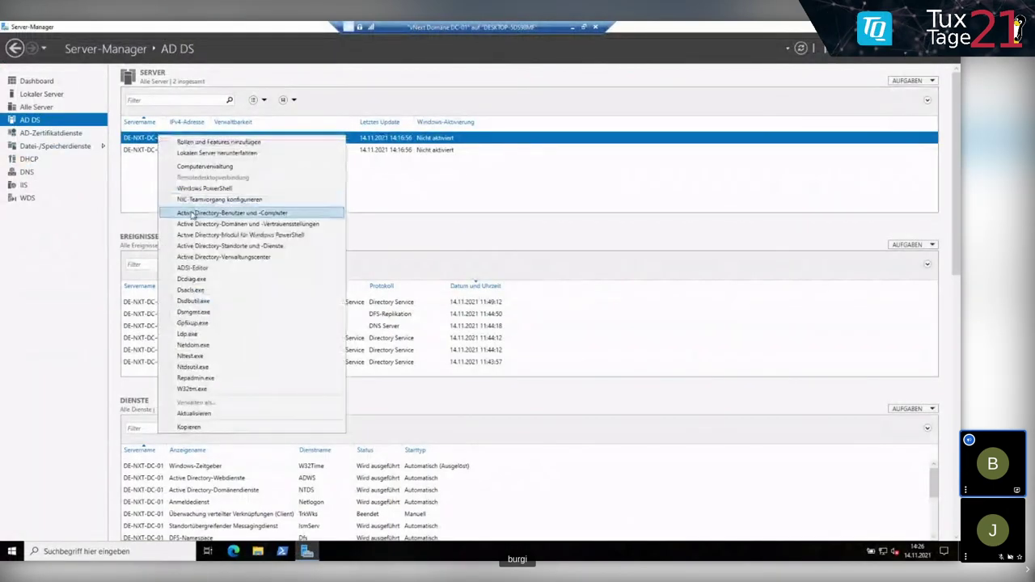
{"action": "left_click", "coordinate": [190, 212]}
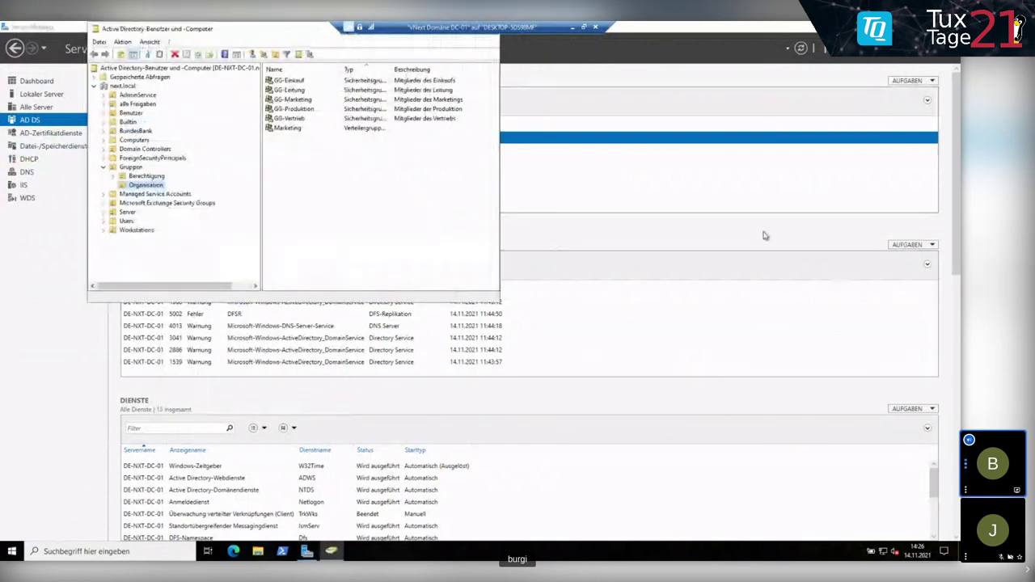
{"action": "left_click", "coordinate": [135, 140]}
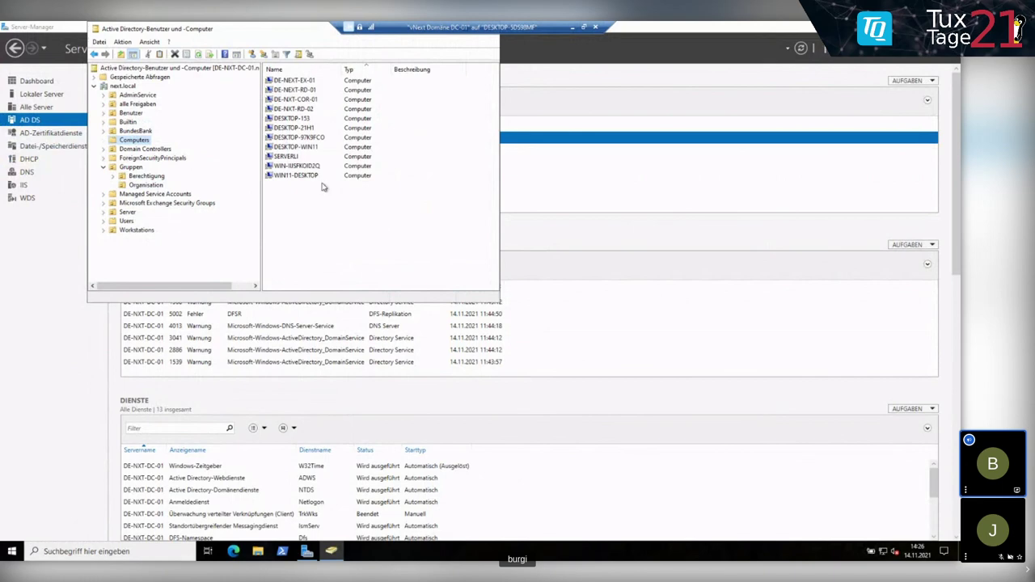
{"action": "left_click", "coordinate": [286, 157]}
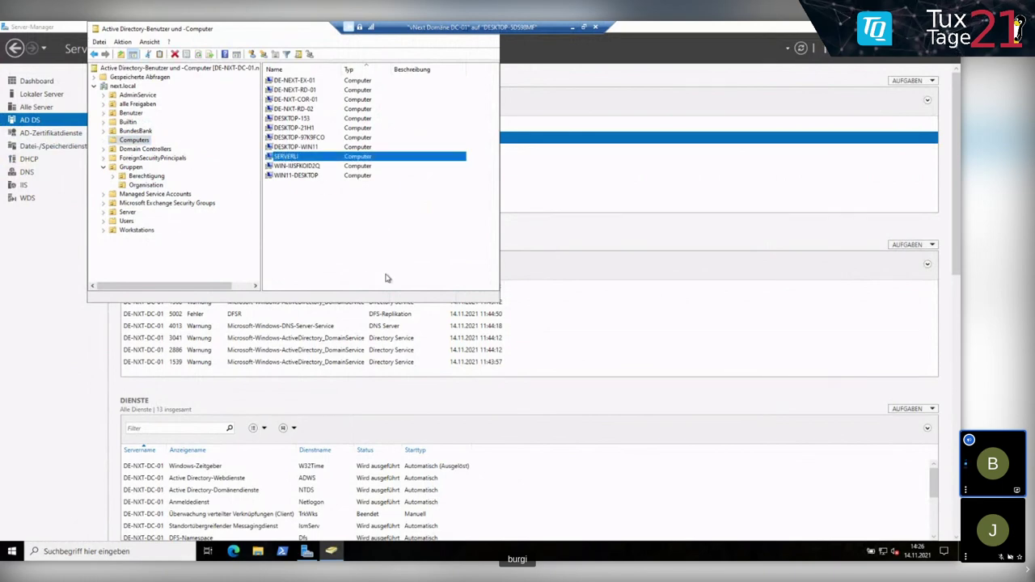
{"action": "left_click_drag", "start_coordinate": [303, 30], "coordinate": [467, 62]}
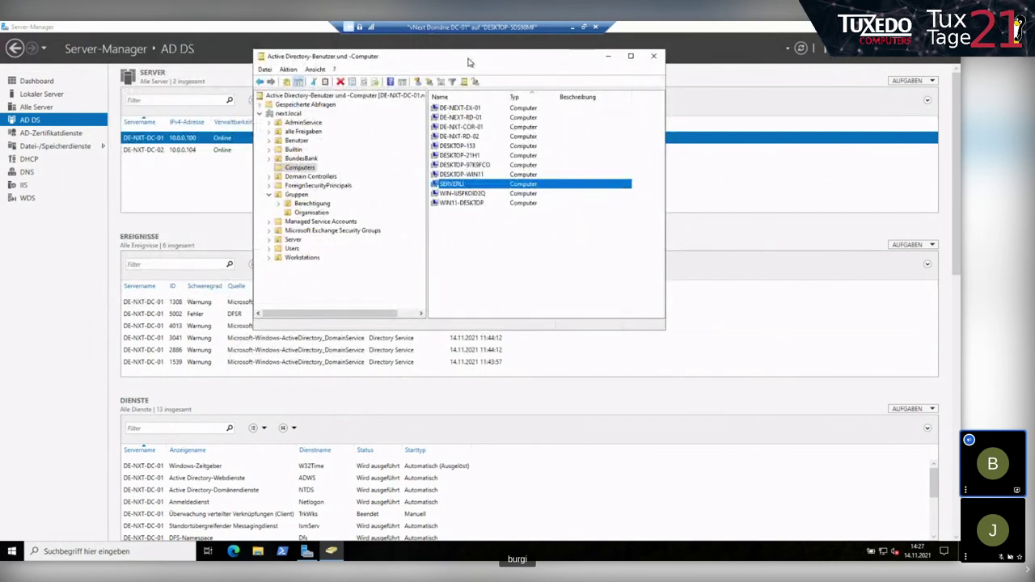
{"action": "left_click", "coordinate": [653, 56]}
{"action": "left_click", "coordinate": [258, 551]}
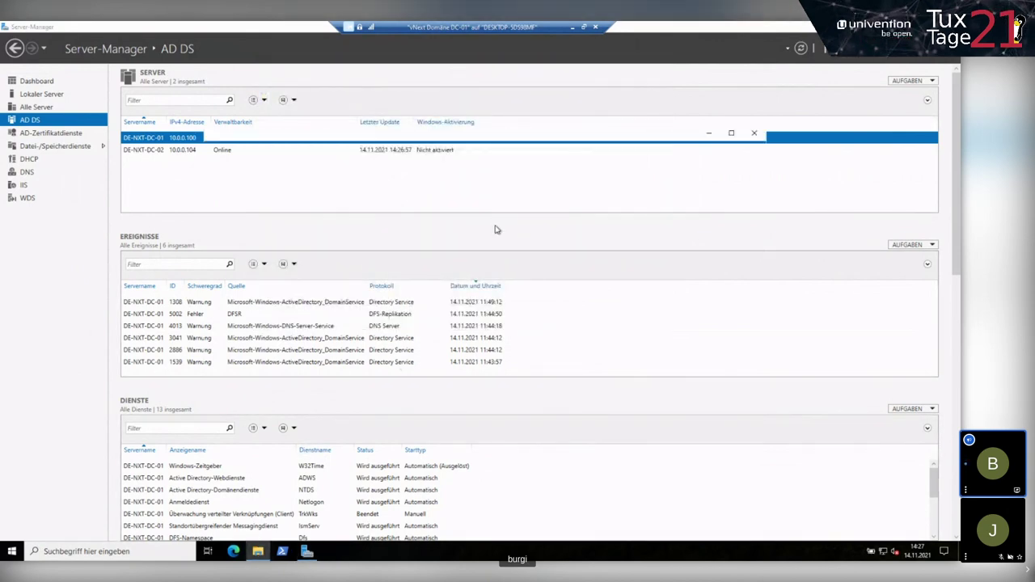
Step: Refresh Netzwerk in Explorer, browse to \\serverli, and switch back to Server Manager
{"action": "left_click", "coordinate": [246, 267]}
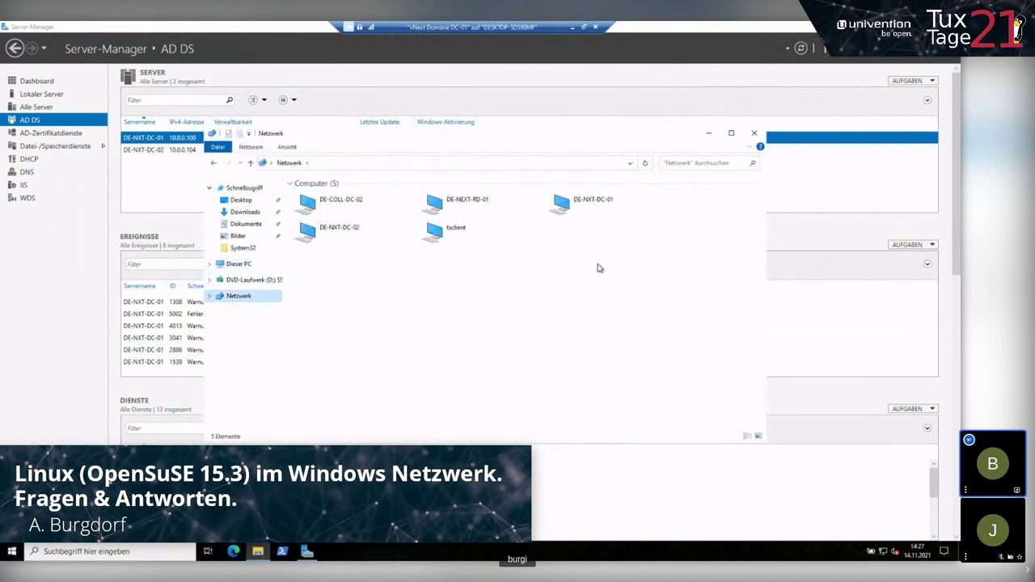
{"action": "left_click_drag", "start_coordinate": [582, 134], "coordinate": [570, 92]}
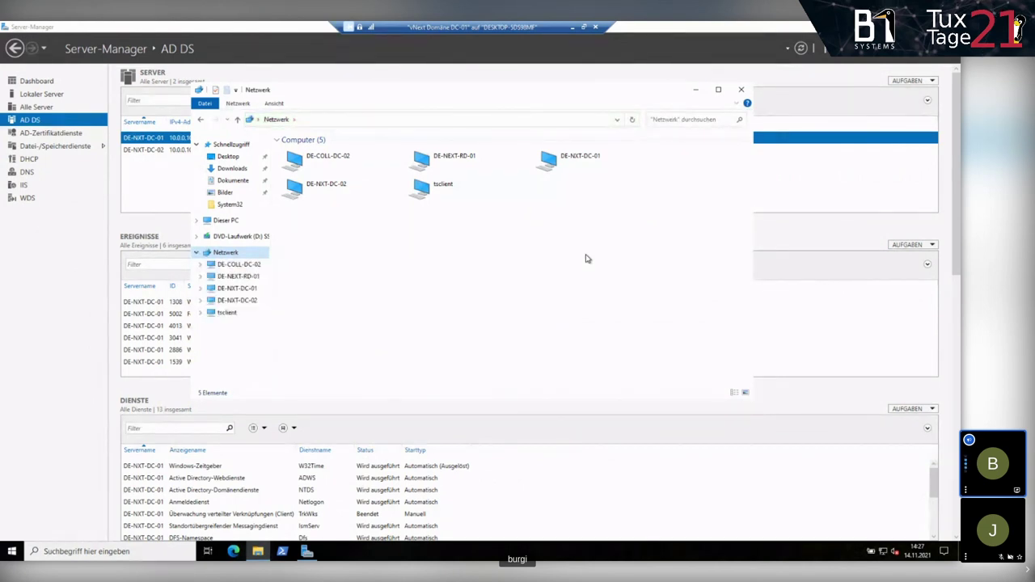
{"action": "left_click", "coordinate": [631, 121]}
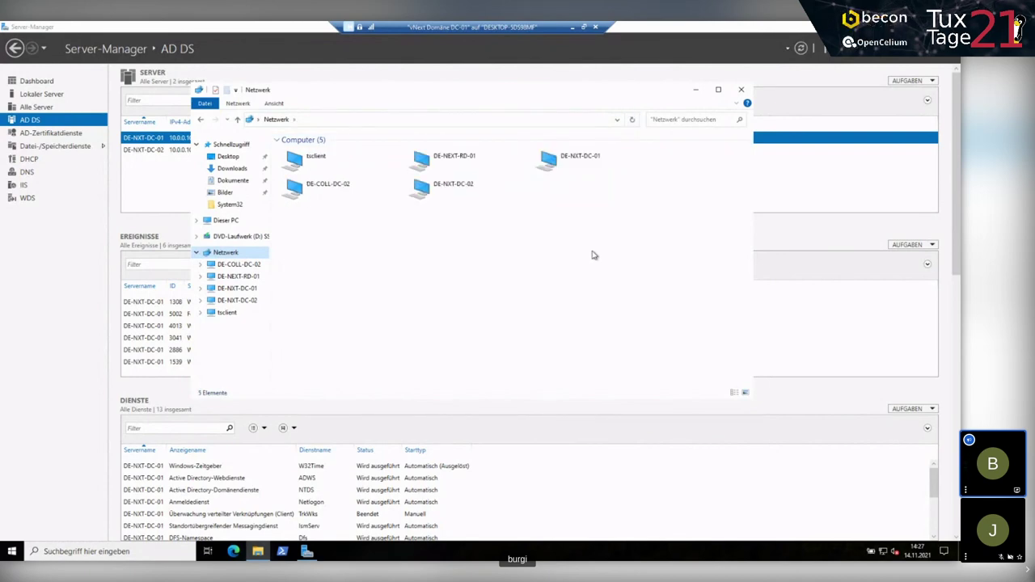
{"action": "left_click", "coordinate": [599, 120]}
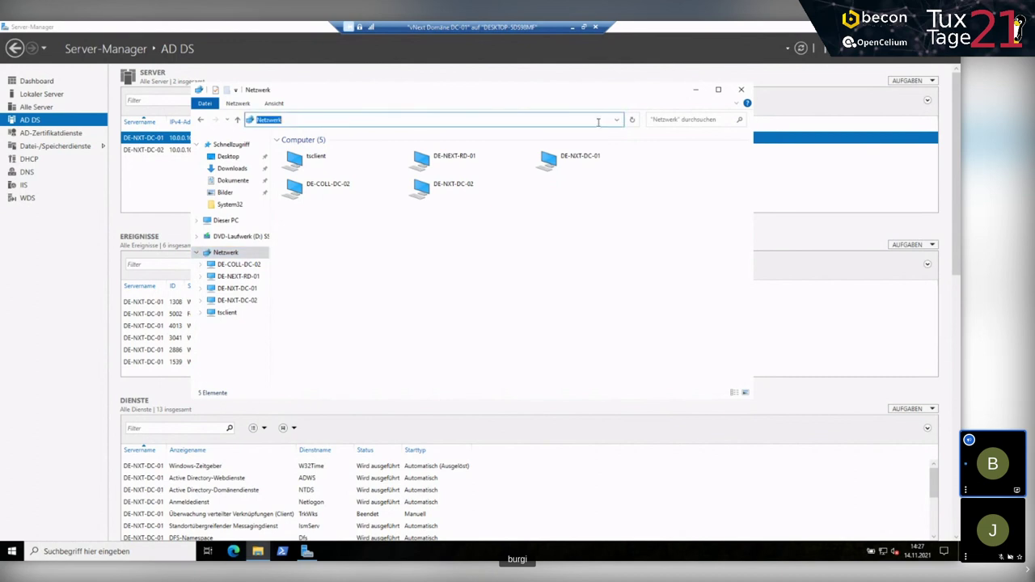
{"action": "type", "text": "\\\\serverl"}
{"action": "key", "text": "ctrl+a"}
{"action": "left_click", "coordinate": [633, 120]}
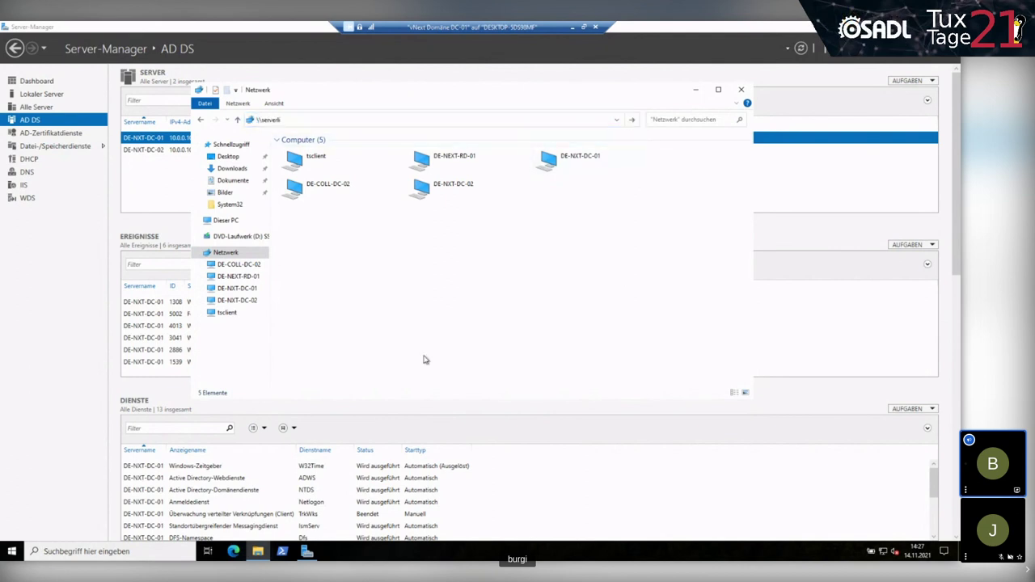
{"action": "left_click", "coordinate": [307, 549]}
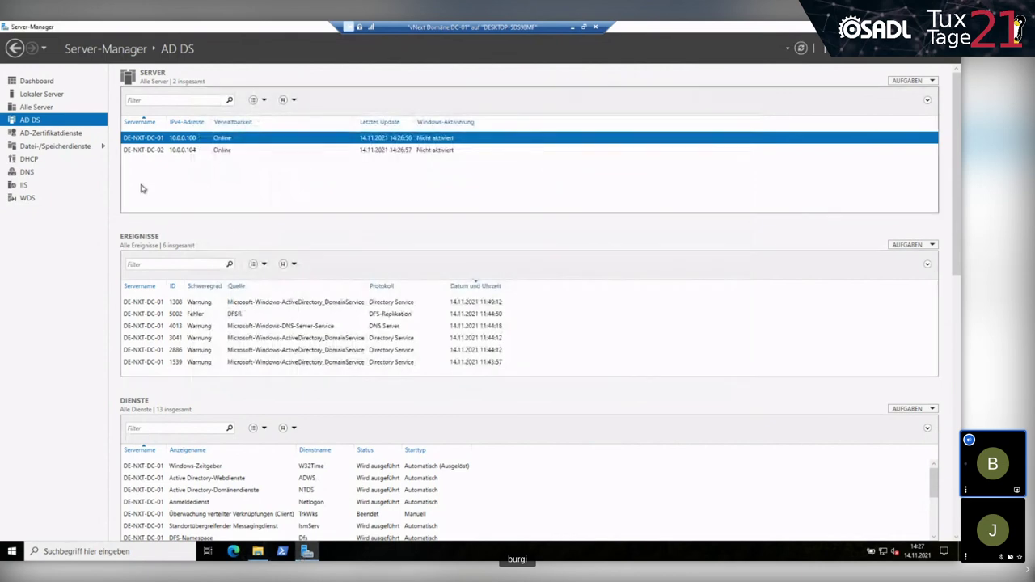
Step: View next.local's forward lookup zone records in DNS-Manager from DE-NXT-DC-01, then exit the VM session
{"action": "left_click", "coordinate": [28, 172]}
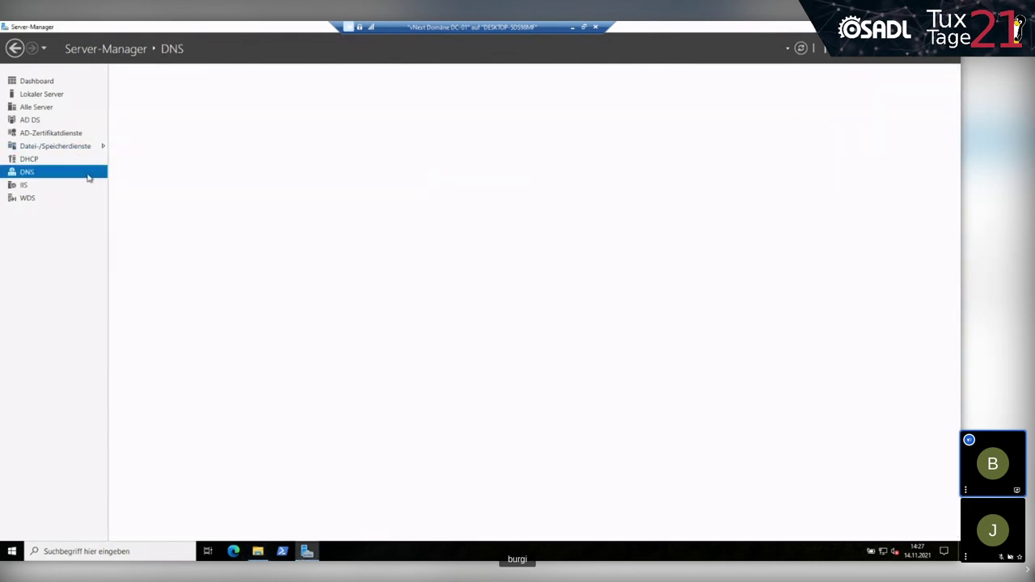
{"action": "right_click", "coordinate": [157, 139]}
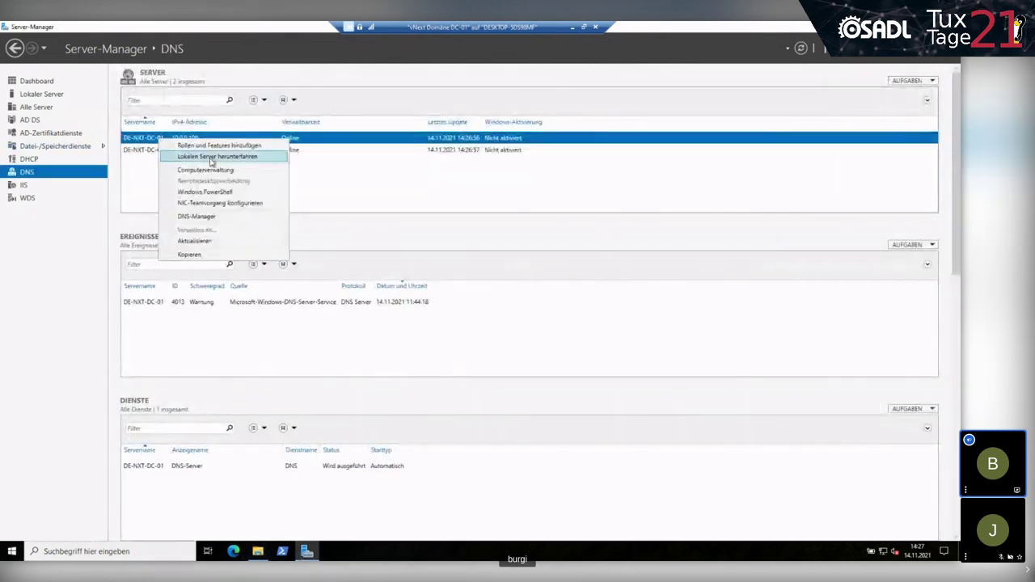
{"action": "left_click", "coordinate": [209, 215]}
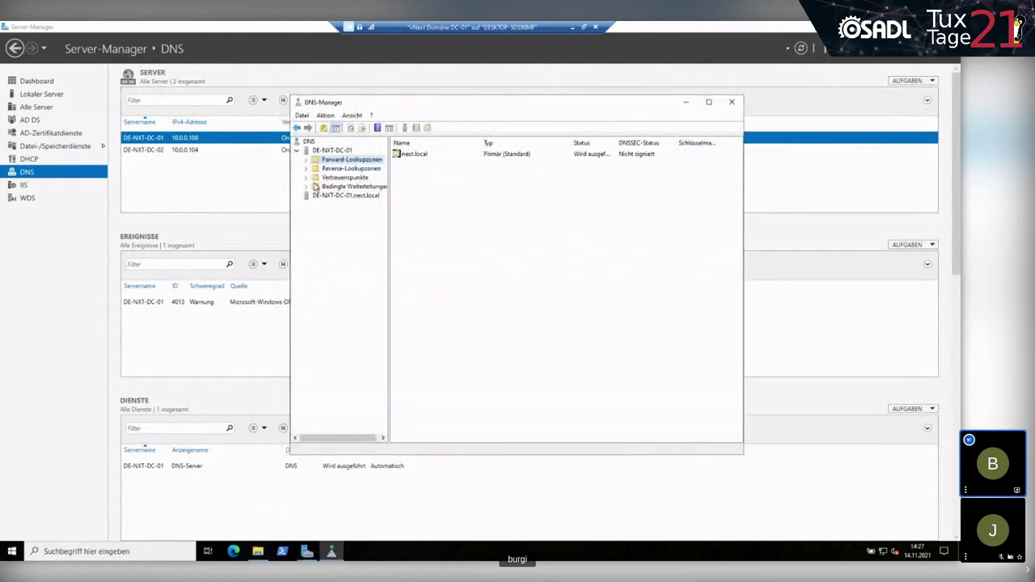
{"action": "left_click", "coordinate": [305, 160]}
{"action": "left_click", "coordinate": [344, 168]}
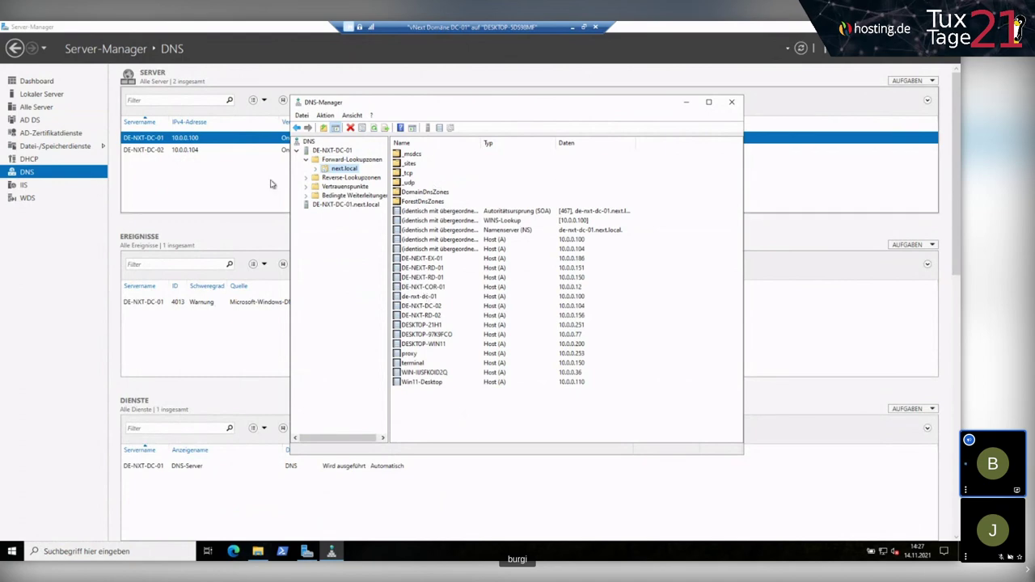
{"action": "left_click", "coordinate": [732, 102]}
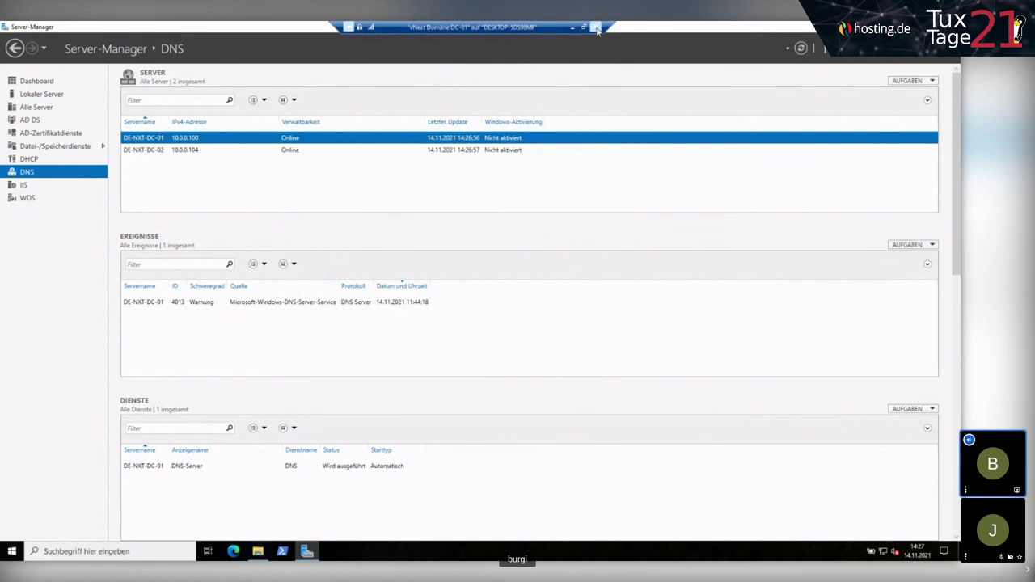
{"action": "left_click", "coordinate": [595, 27]}
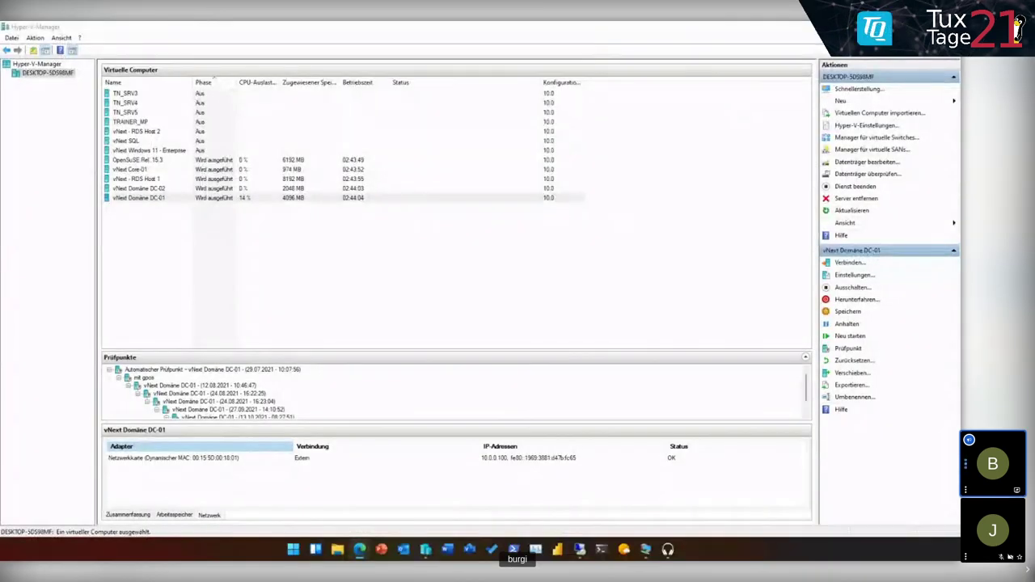
Step: Minimize Hyper-V Manager, switch to the openSUSE VM, and close YaST-Kontrollzentrum
{"action": "left_click", "coordinate": [904, 27]}
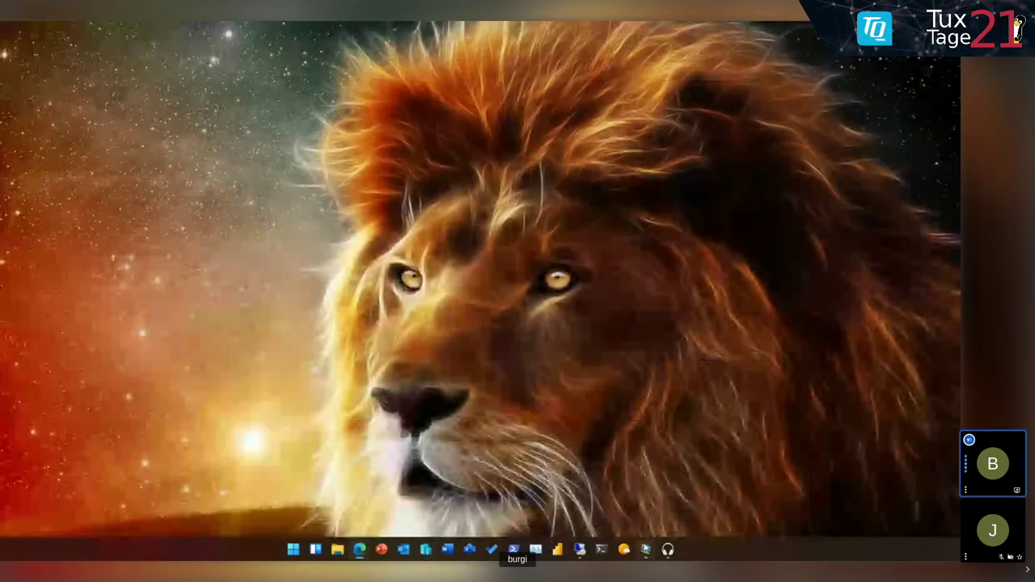
{"action": "mouse_move", "coordinate": [645, 549]}
{"action": "mouse_move", "coordinate": [687, 500]}
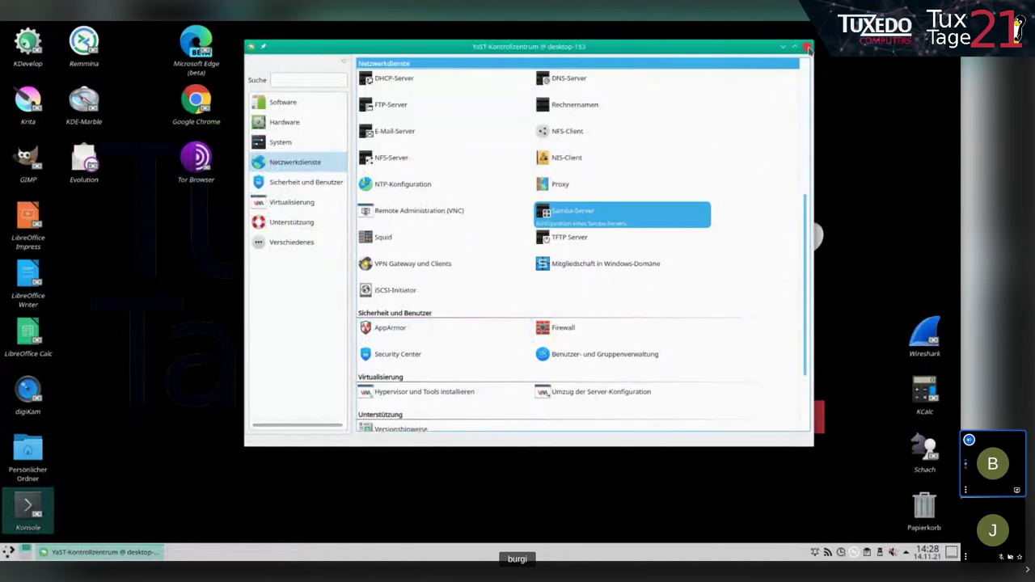
{"action": "left_click", "coordinate": [806, 46]}
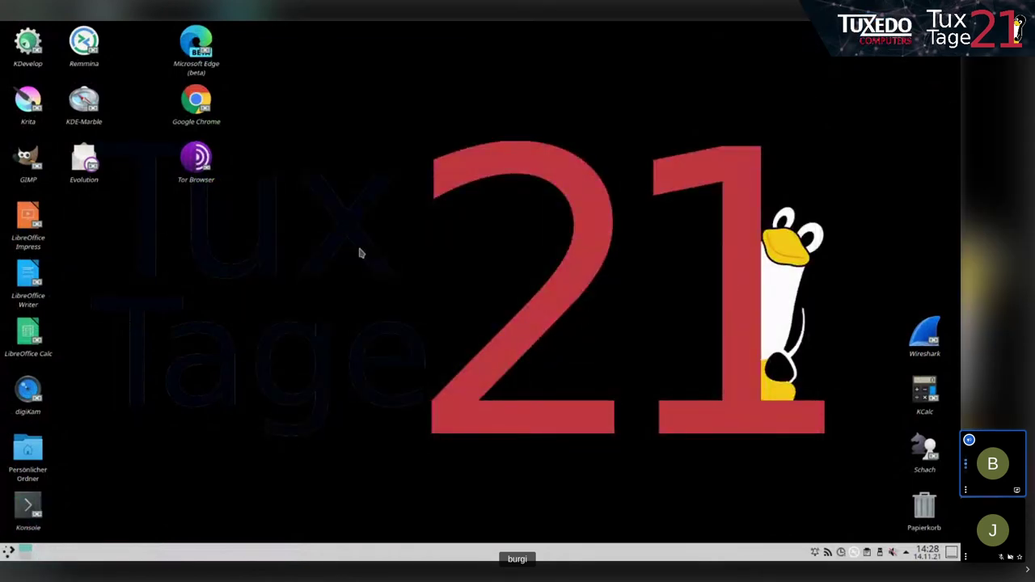